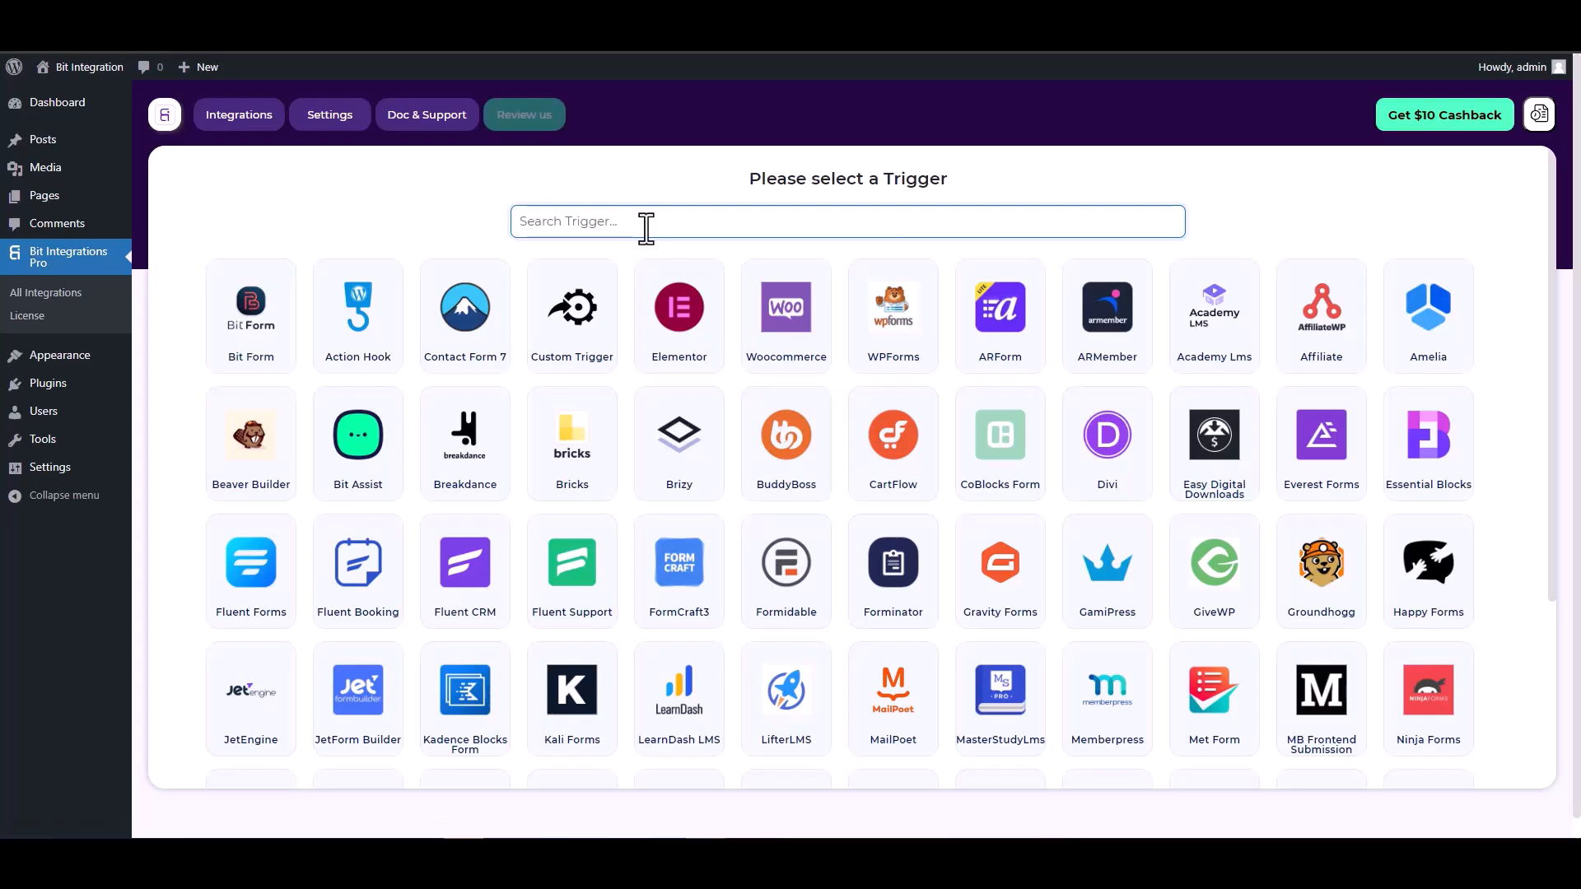
# Pick CoBlocks Form as the trigger, start fetching its data, and go to the Coblock page editor
pyautogui.write('co')
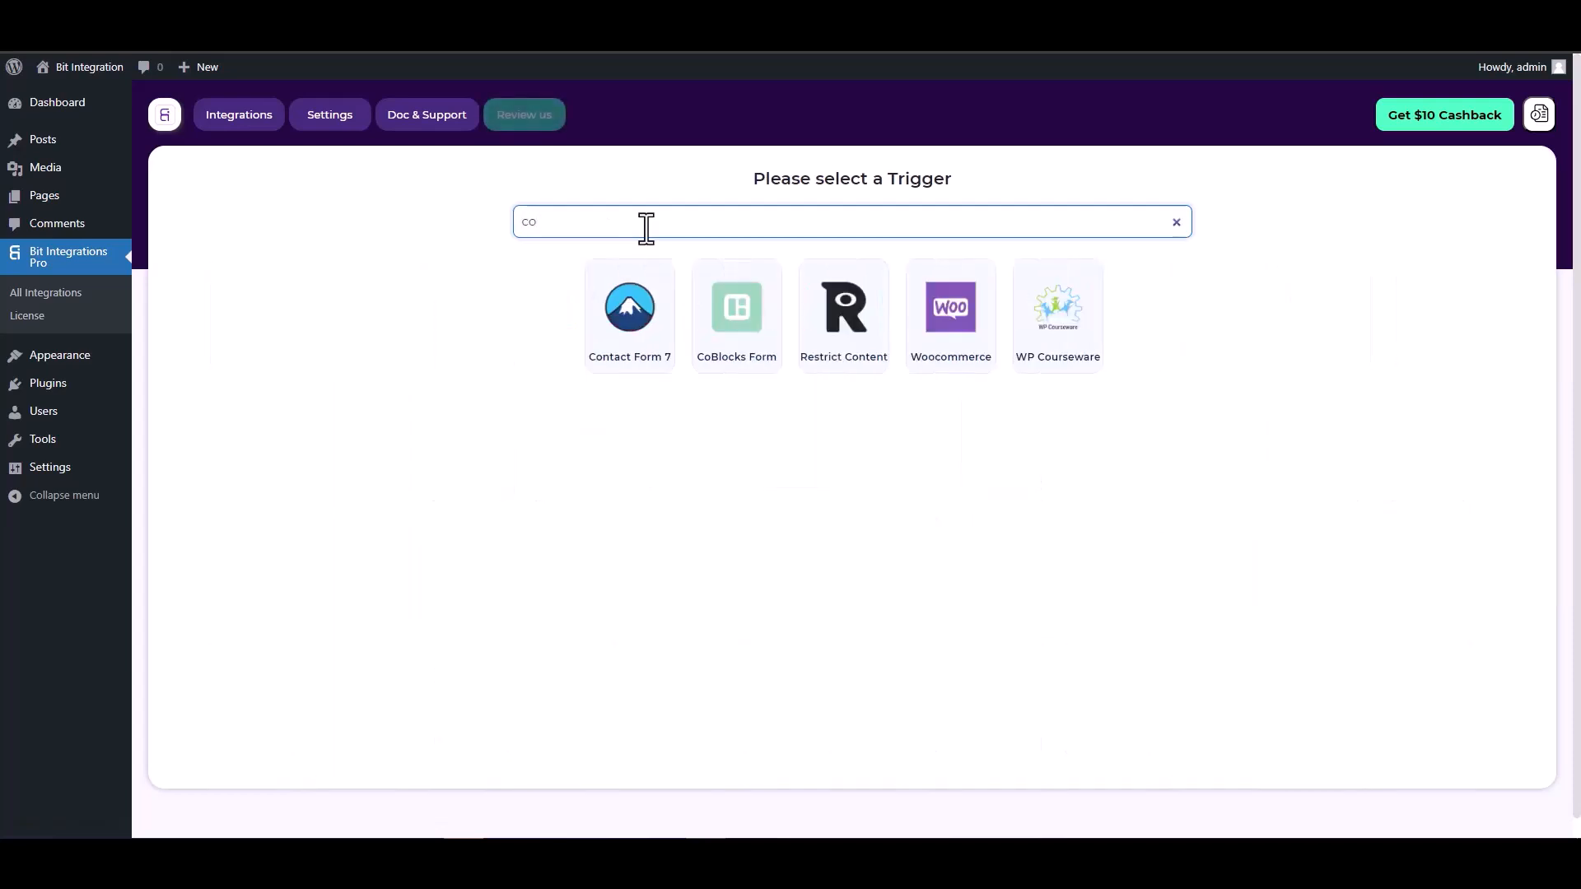
pyautogui.click(735, 311)
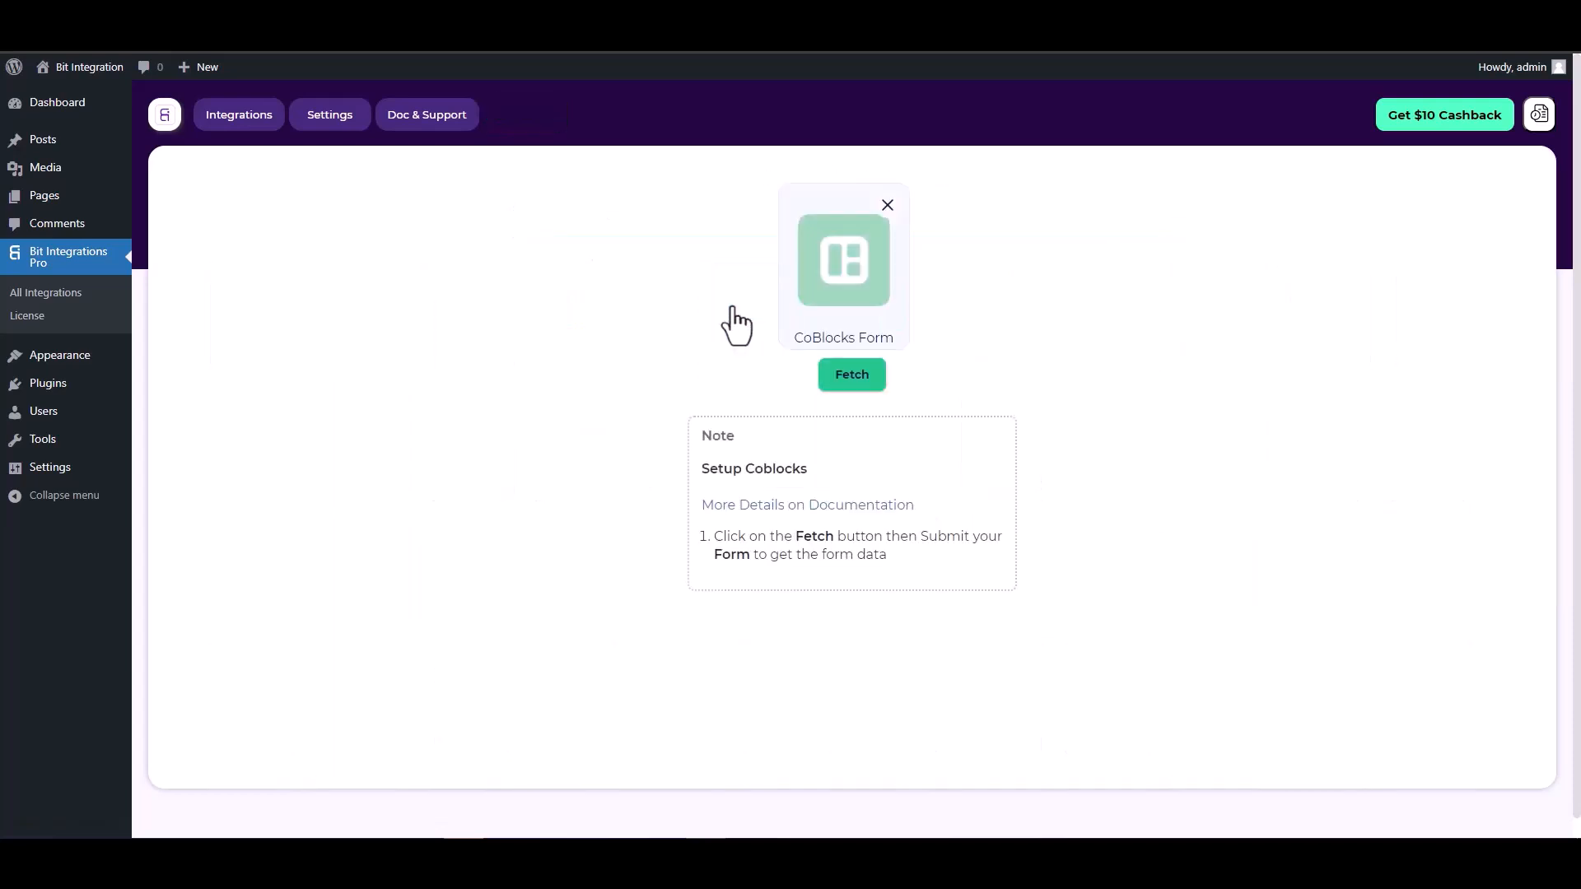
pyautogui.click(834, 377)
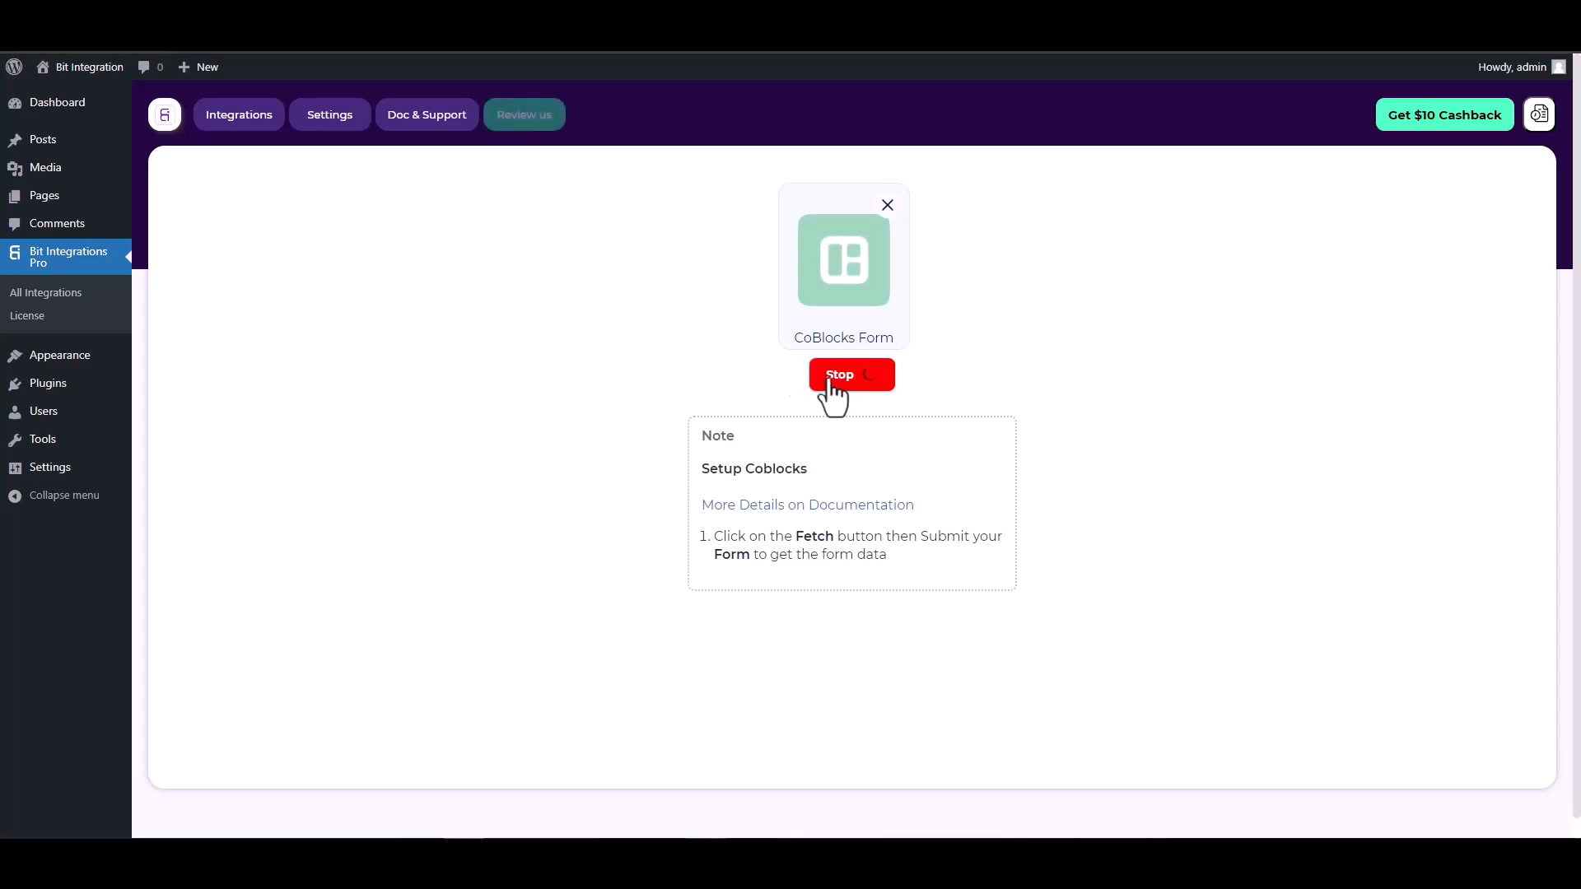
pyautogui.hotkey('ctrl', 'Tab')
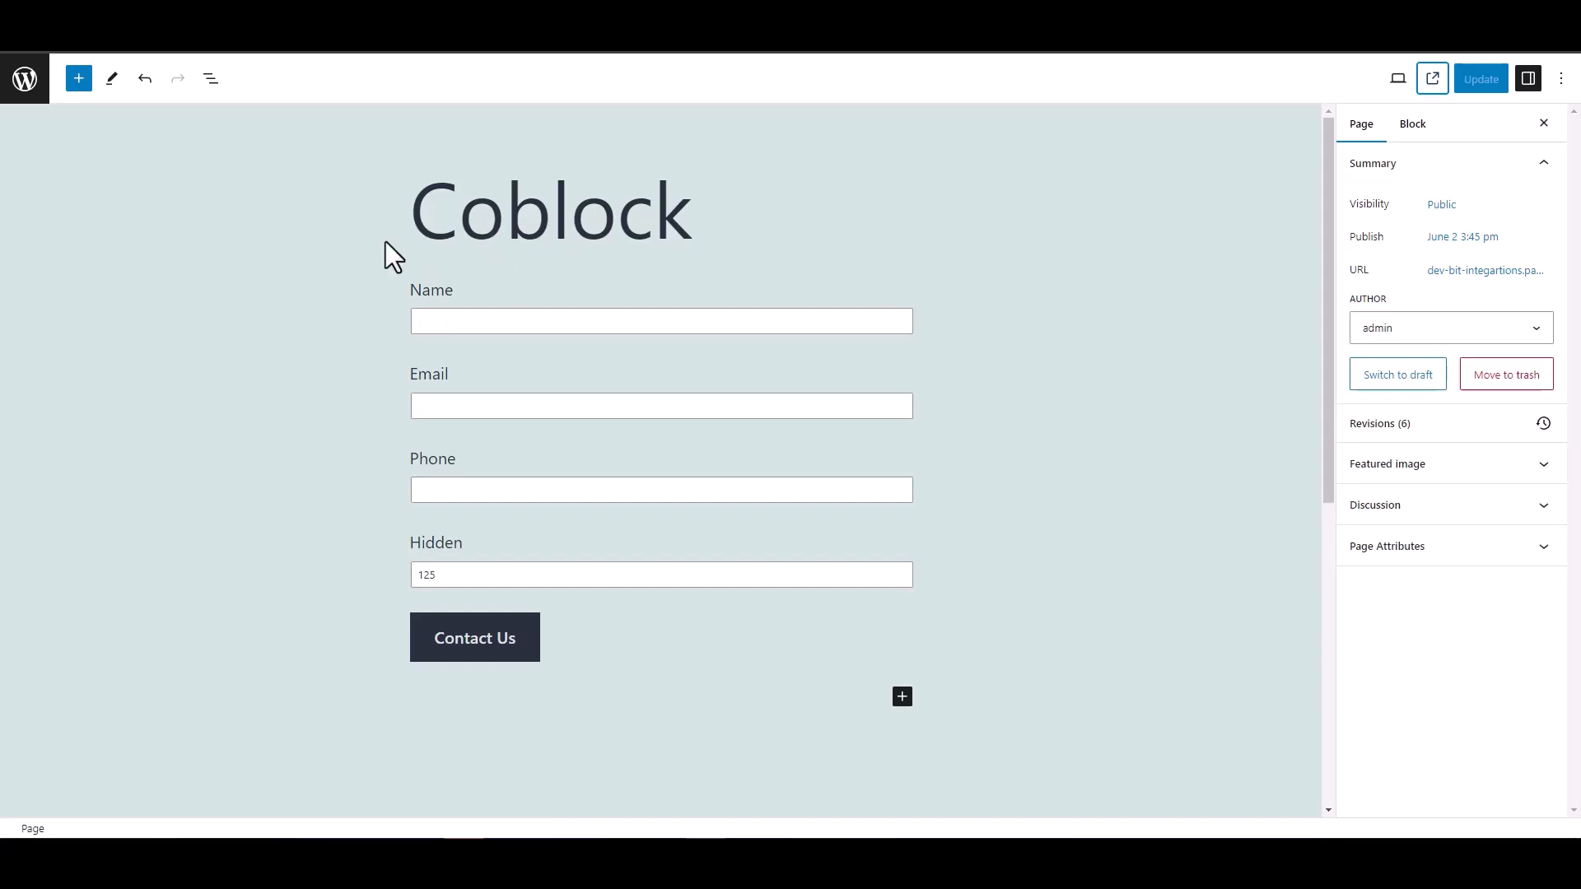
# Fill the Coblock contact form with name 'test', a test e-mail and phone, and submit it
pyautogui.doubleClick(393, 546)
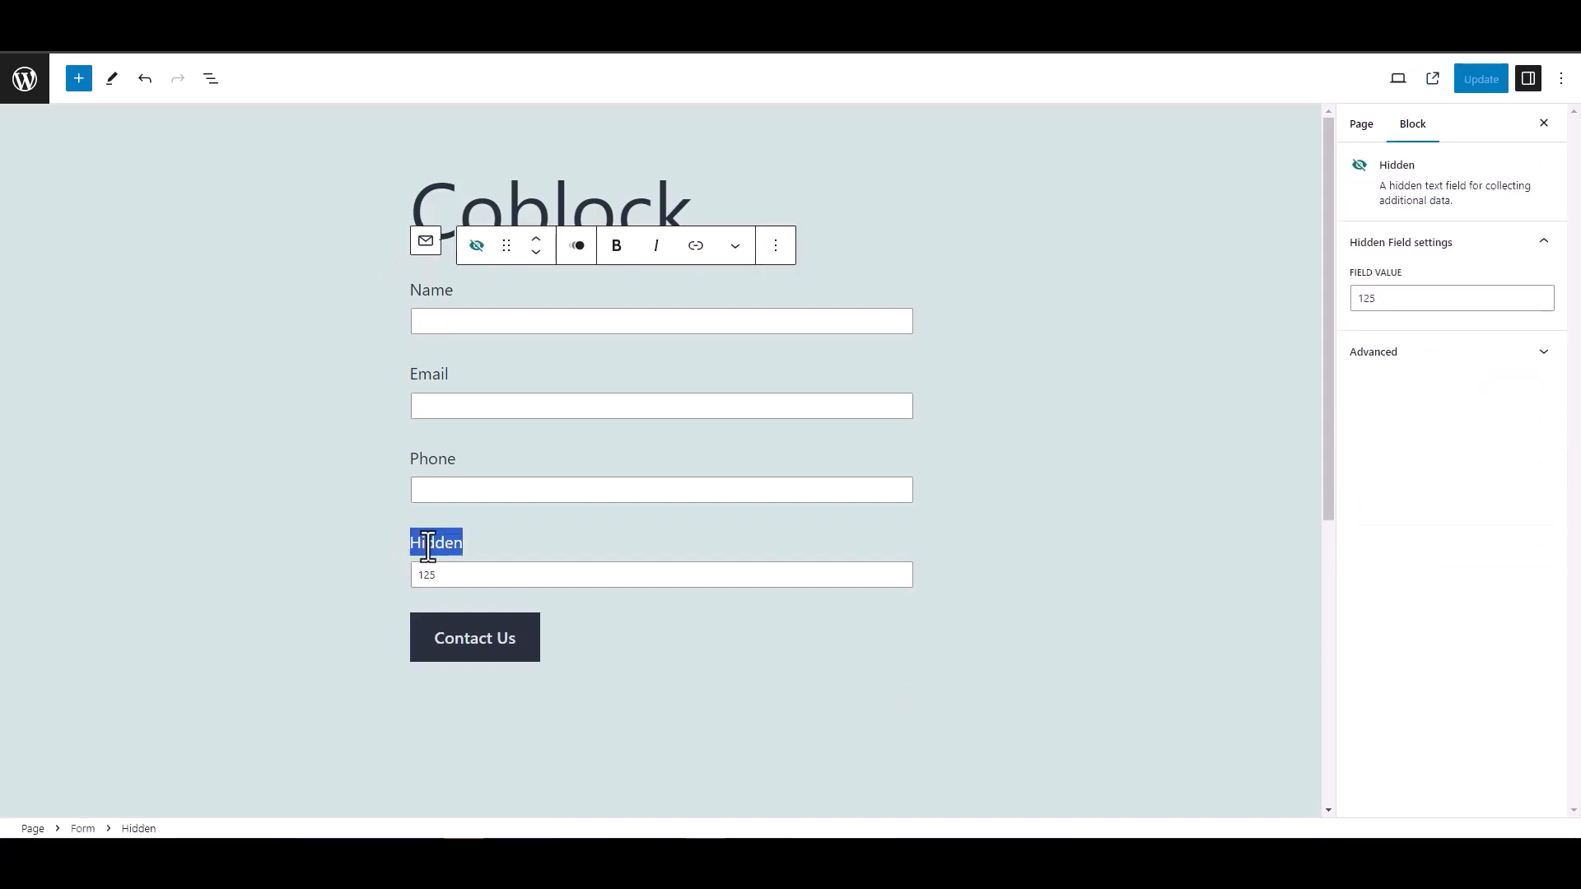
pyautogui.click(341, 517)
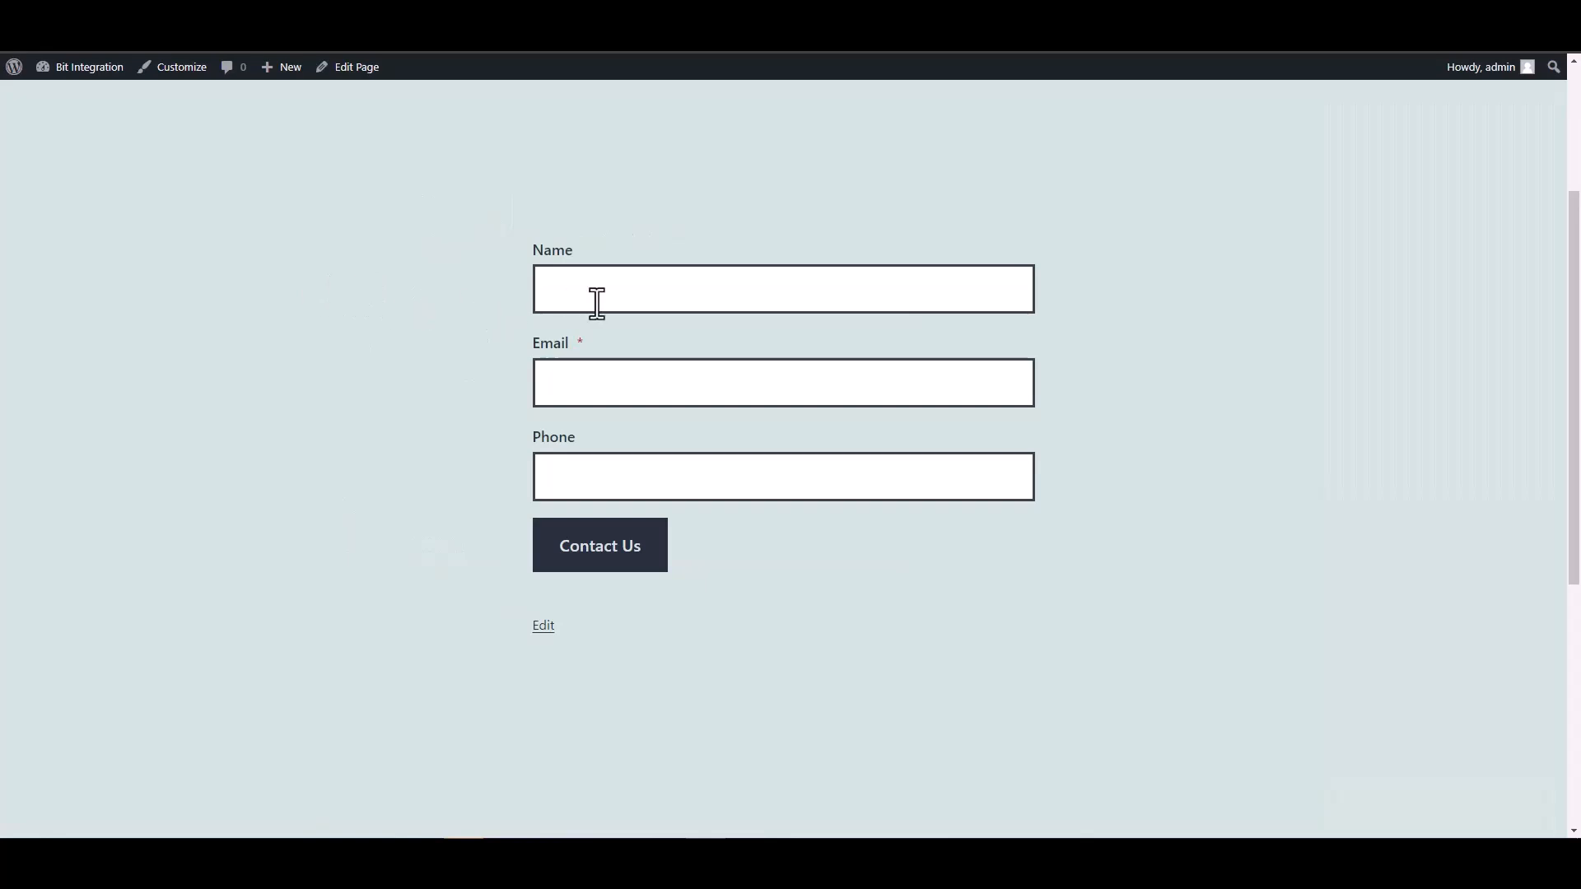
pyautogui.click(597, 298)
pyautogui.write('test')
pyautogui.press('Tab')
pyautogui.write('test@')
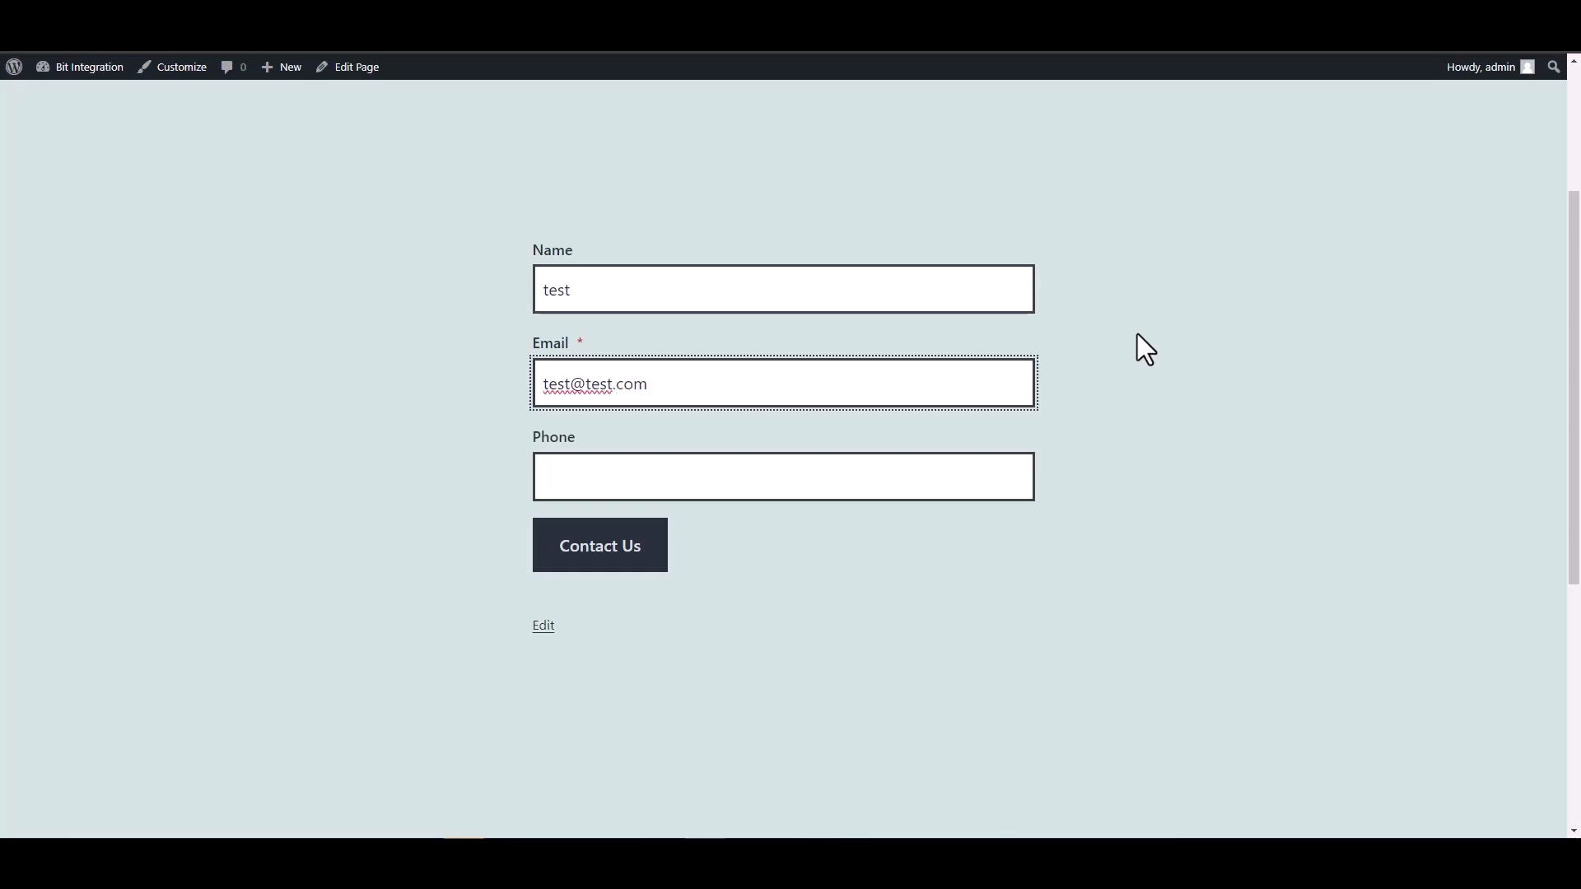
pyautogui.click(945, 480)
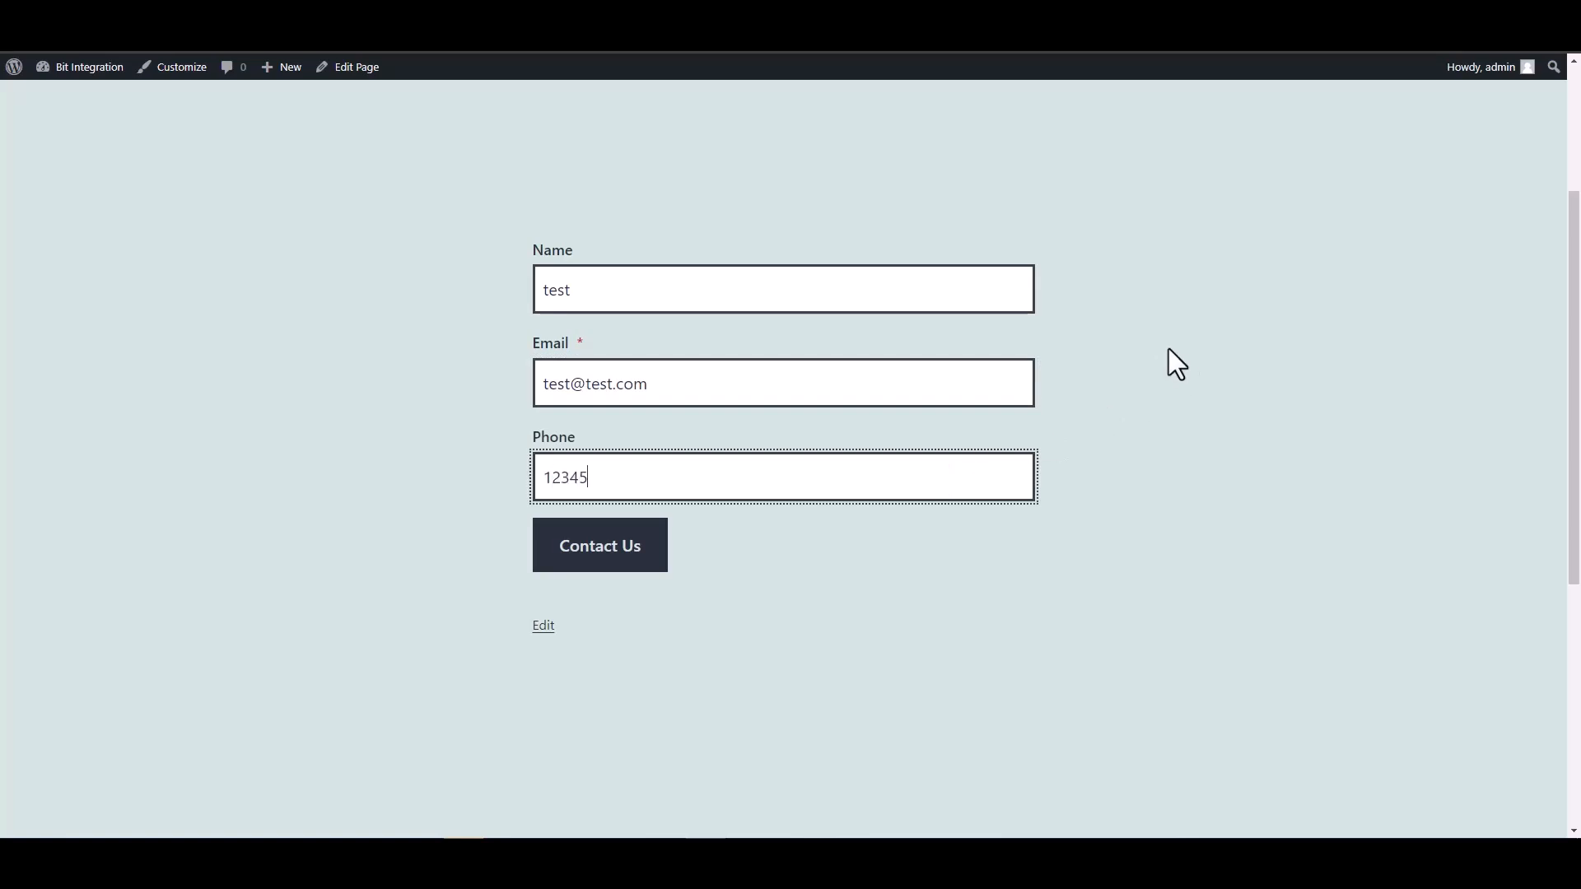
pyautogui.click(652, 559)
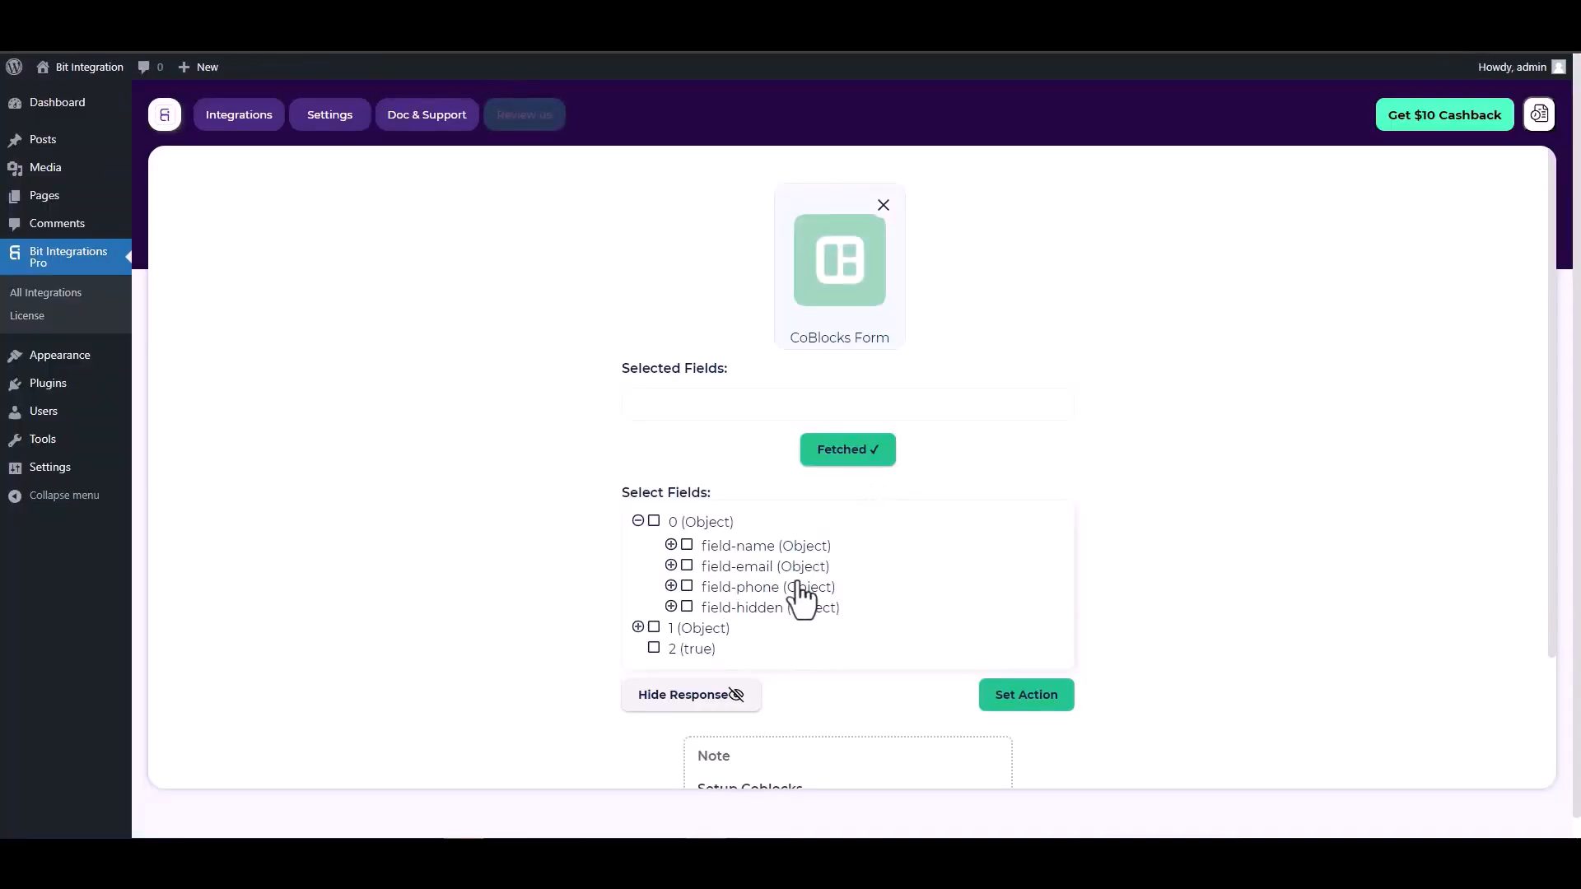
# Select the field-name, field-email, field-phone and field-hidden fields
pyautogui.click(686, 547)
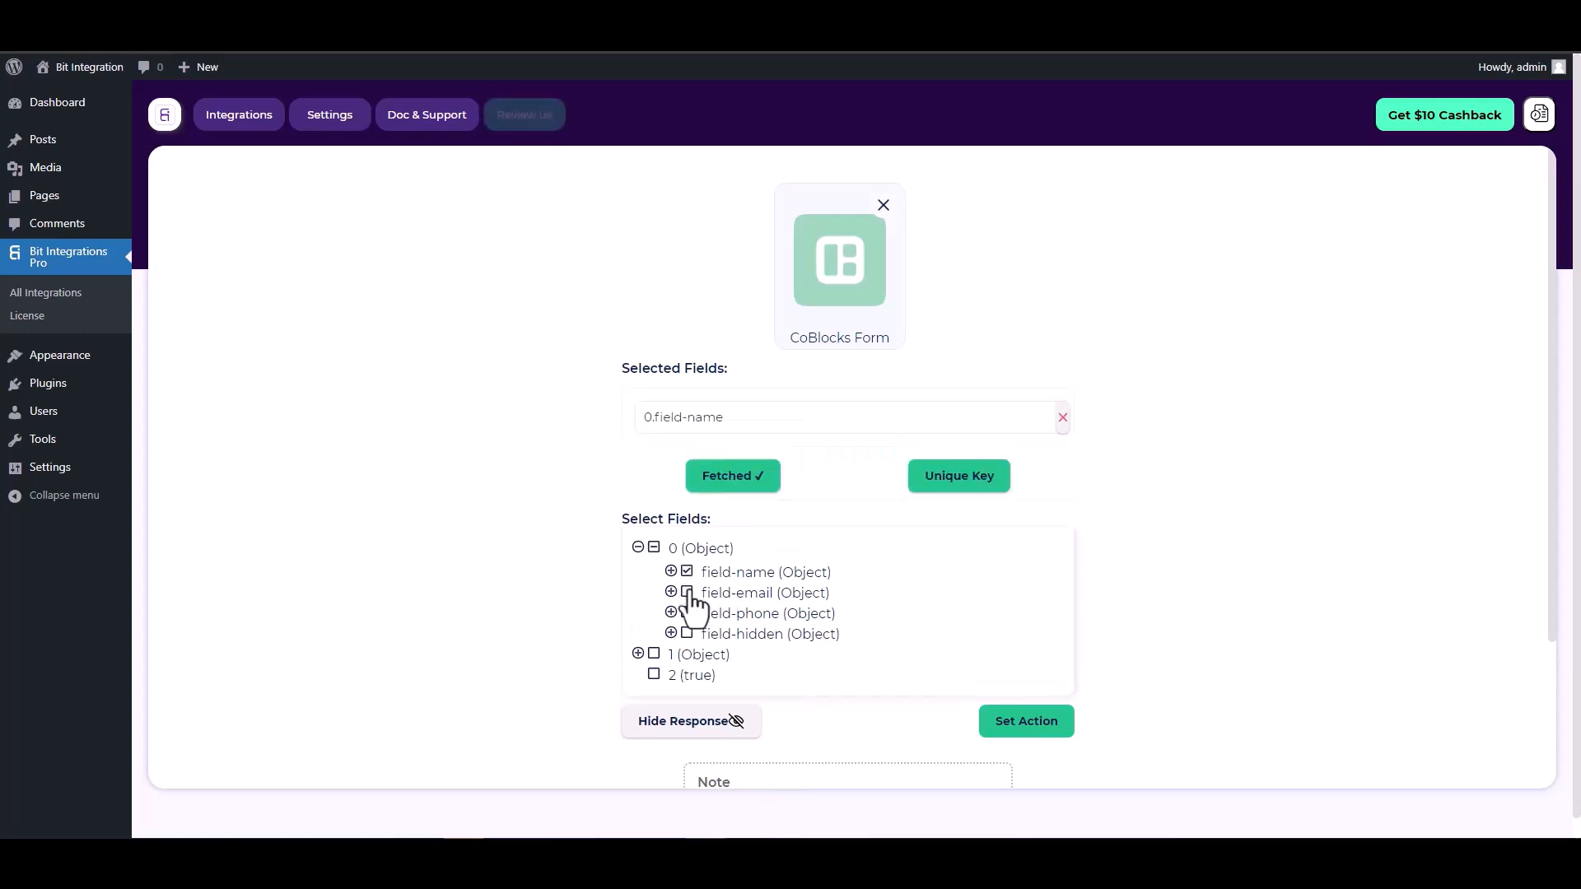
pyautogui.click(688, 595)
pyautogui.click(687, 656)
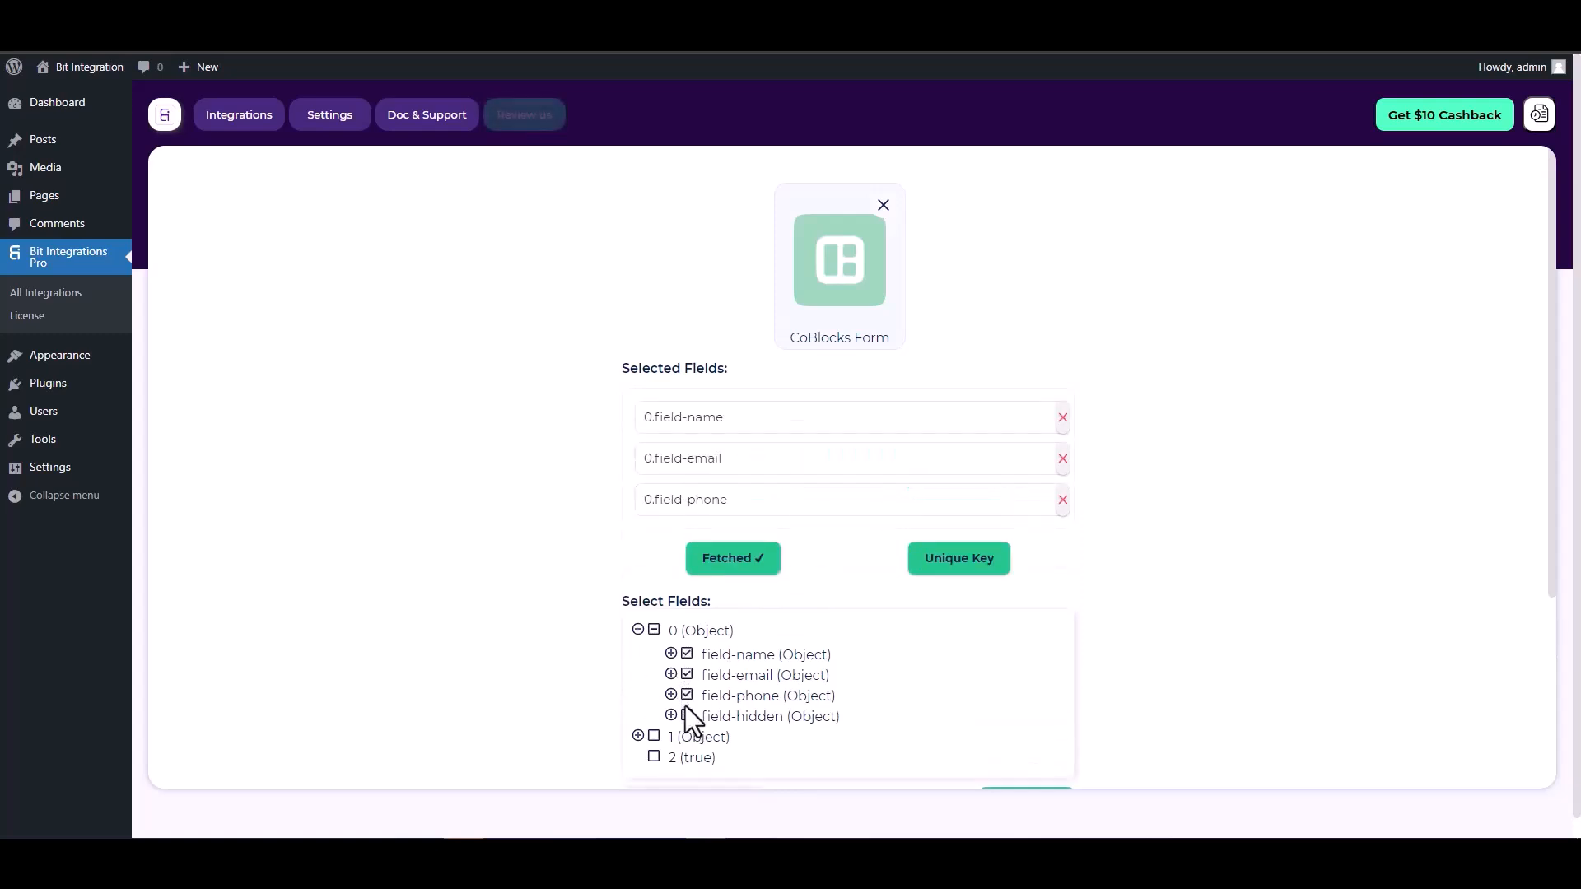
pyautogui.click(689, 716)
pyautogui.scroll(-1, 843, 505)
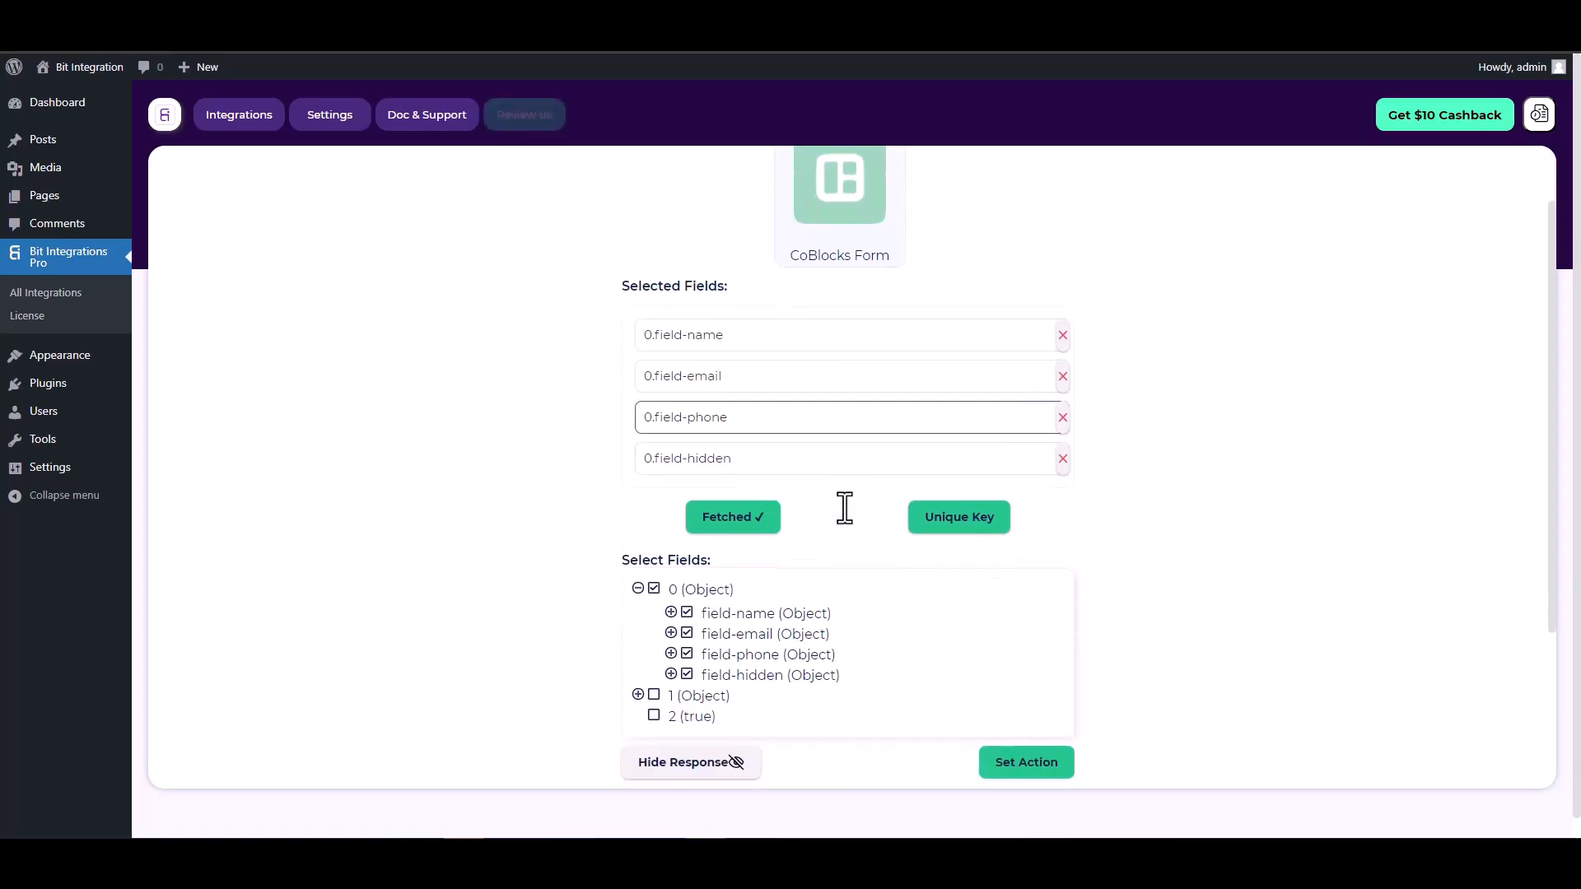
# Set 0.field-hidden as the unique primary key
pyautogui.click(951, 521)
pyautogui.click(862, 457)
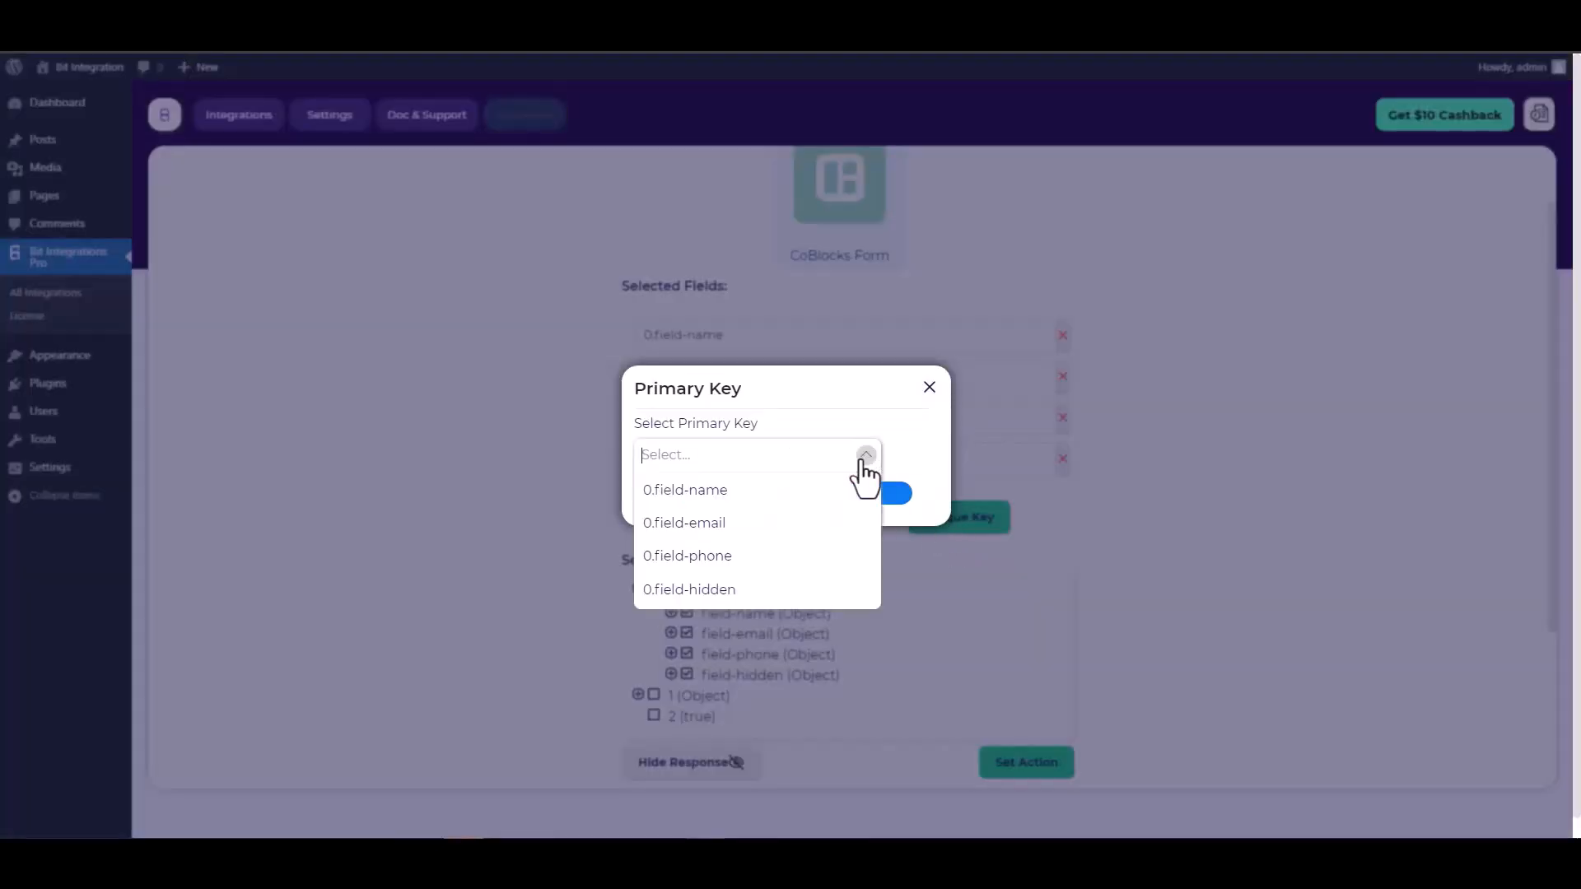
pyautogui.click(704, 591)
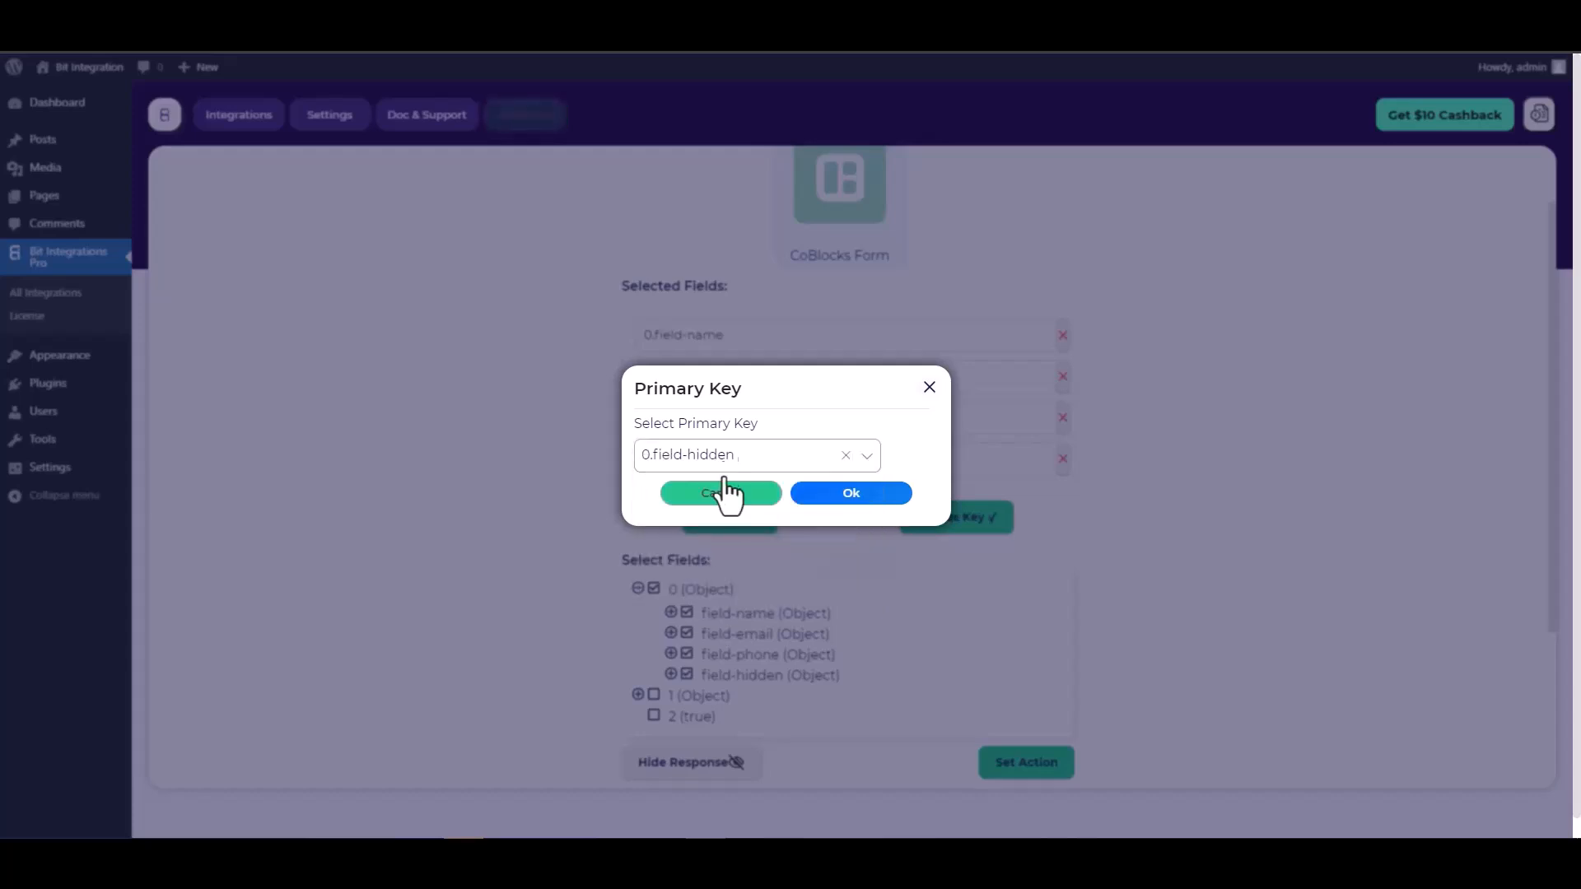
pyautogui.click(857, 504)
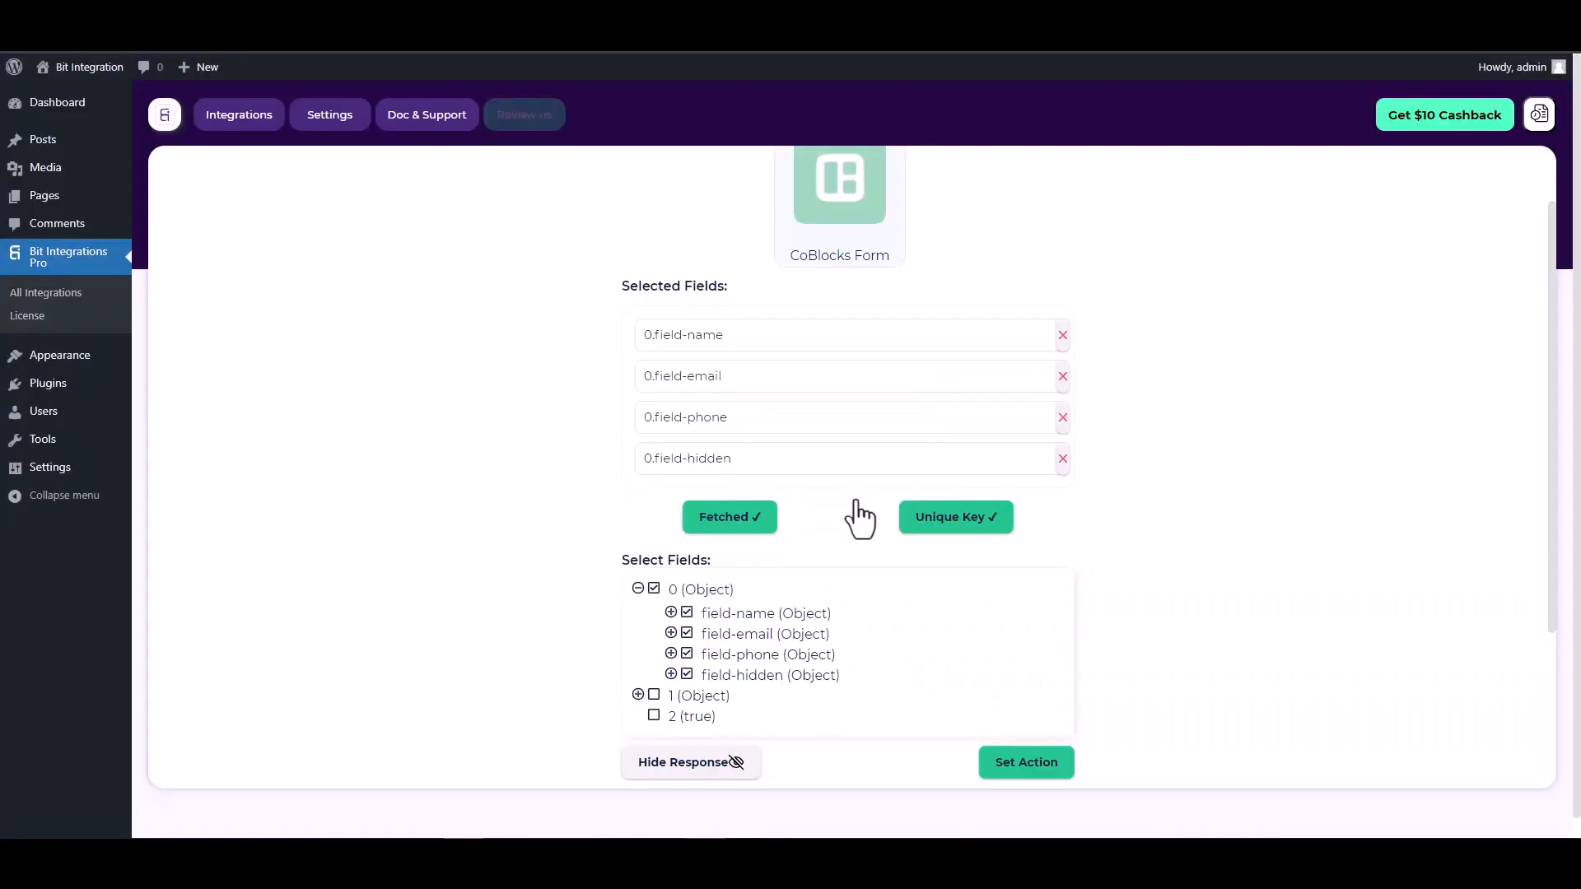
pyautogui.scroll(-2, 860, 518)
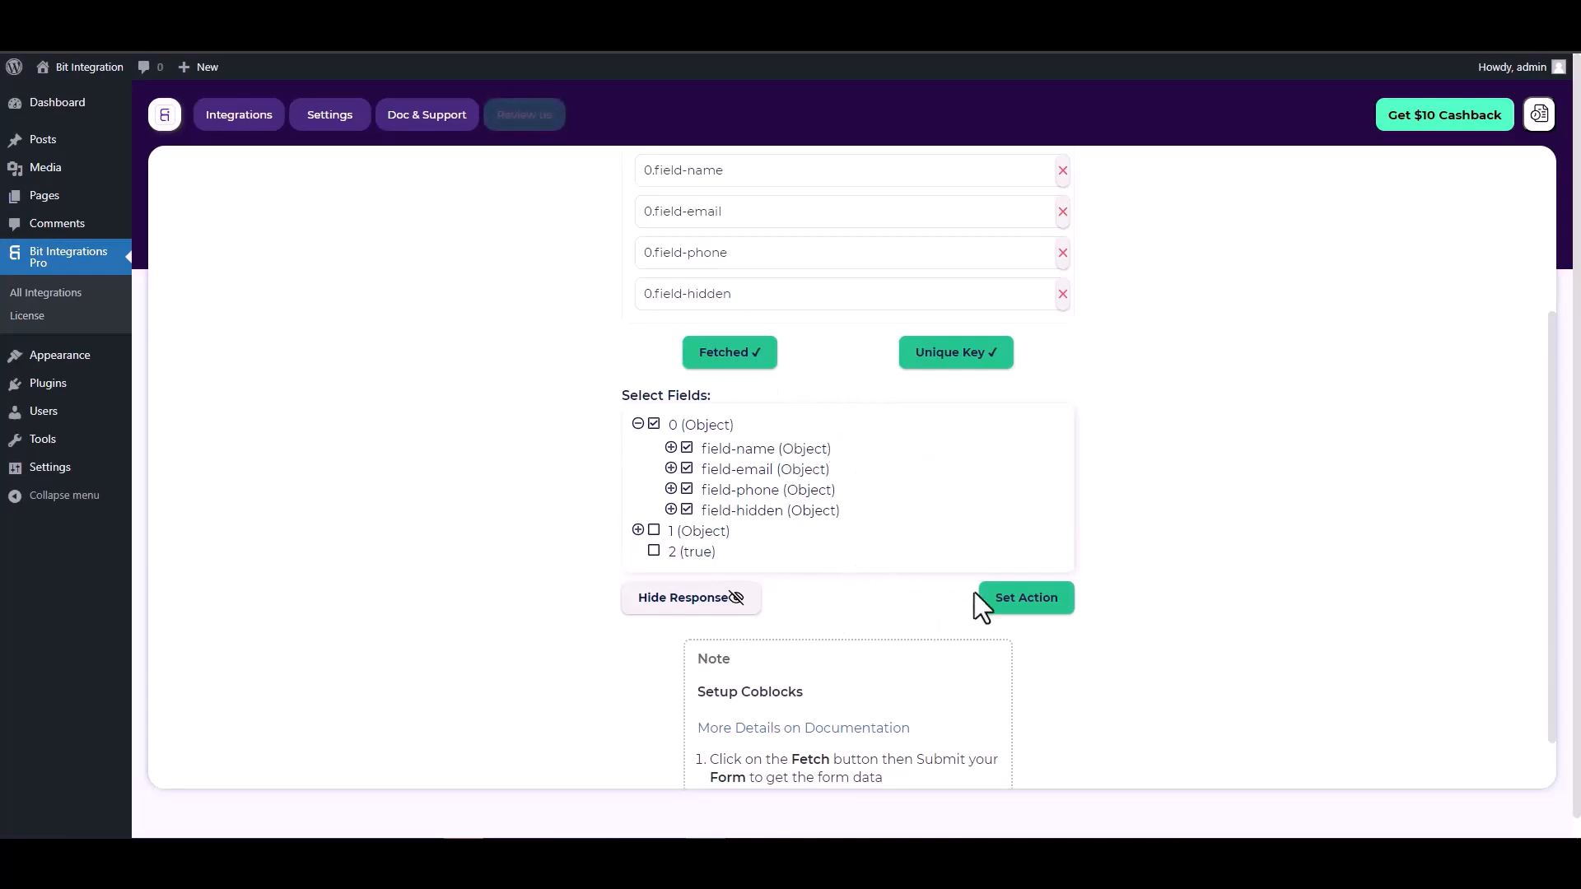
pyautogui.click(1027, 599)
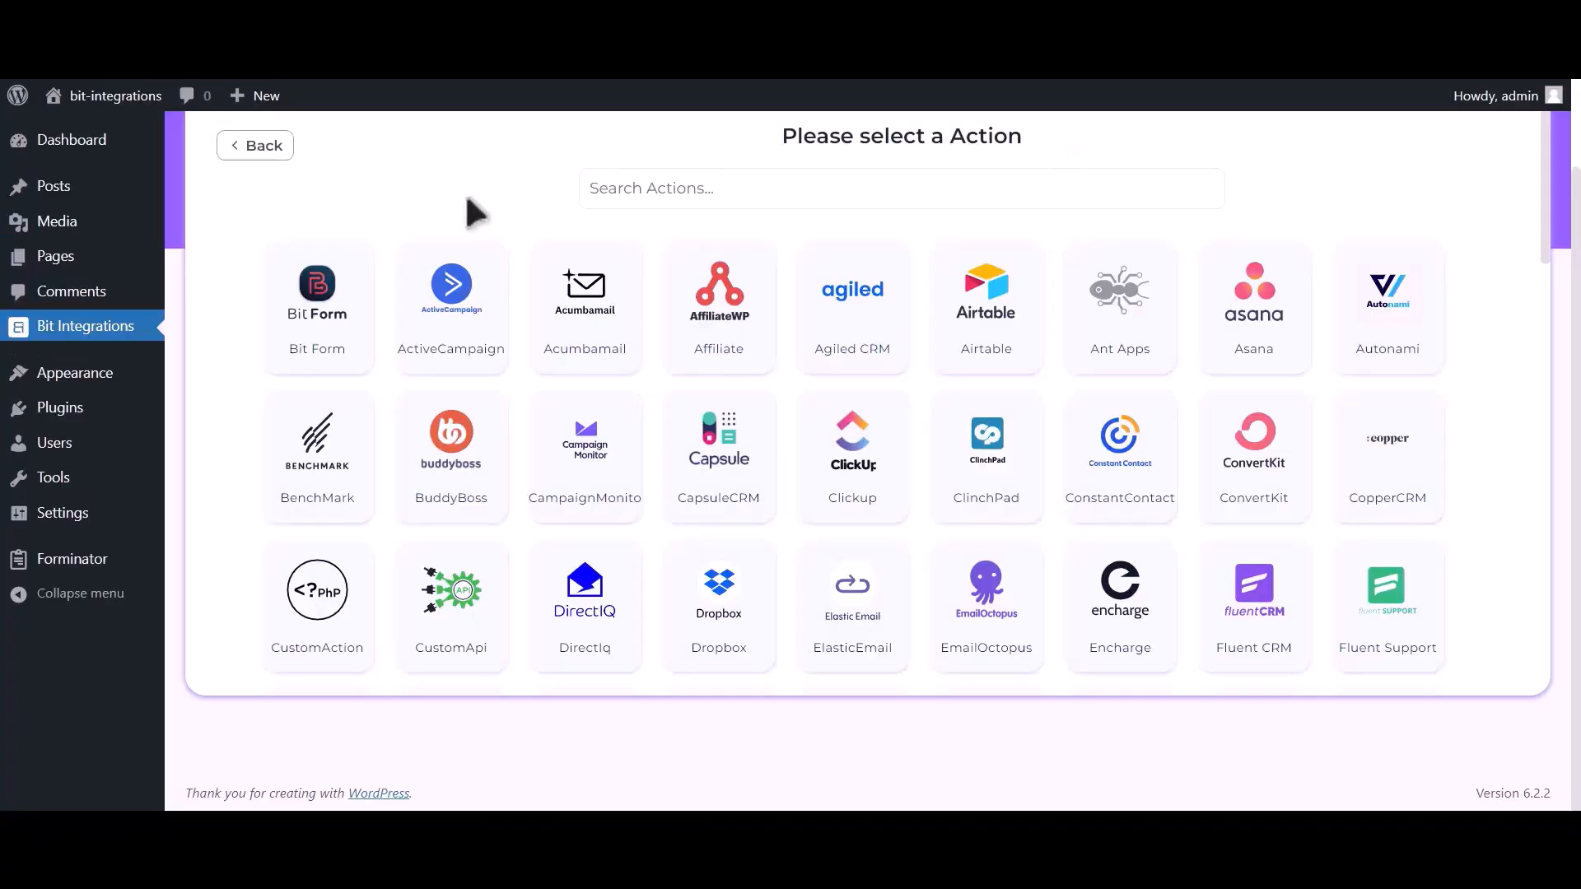
# Search 'hubs' among actions, pick Hubspot, and review its access token note
pyautogui.click(663, 191)
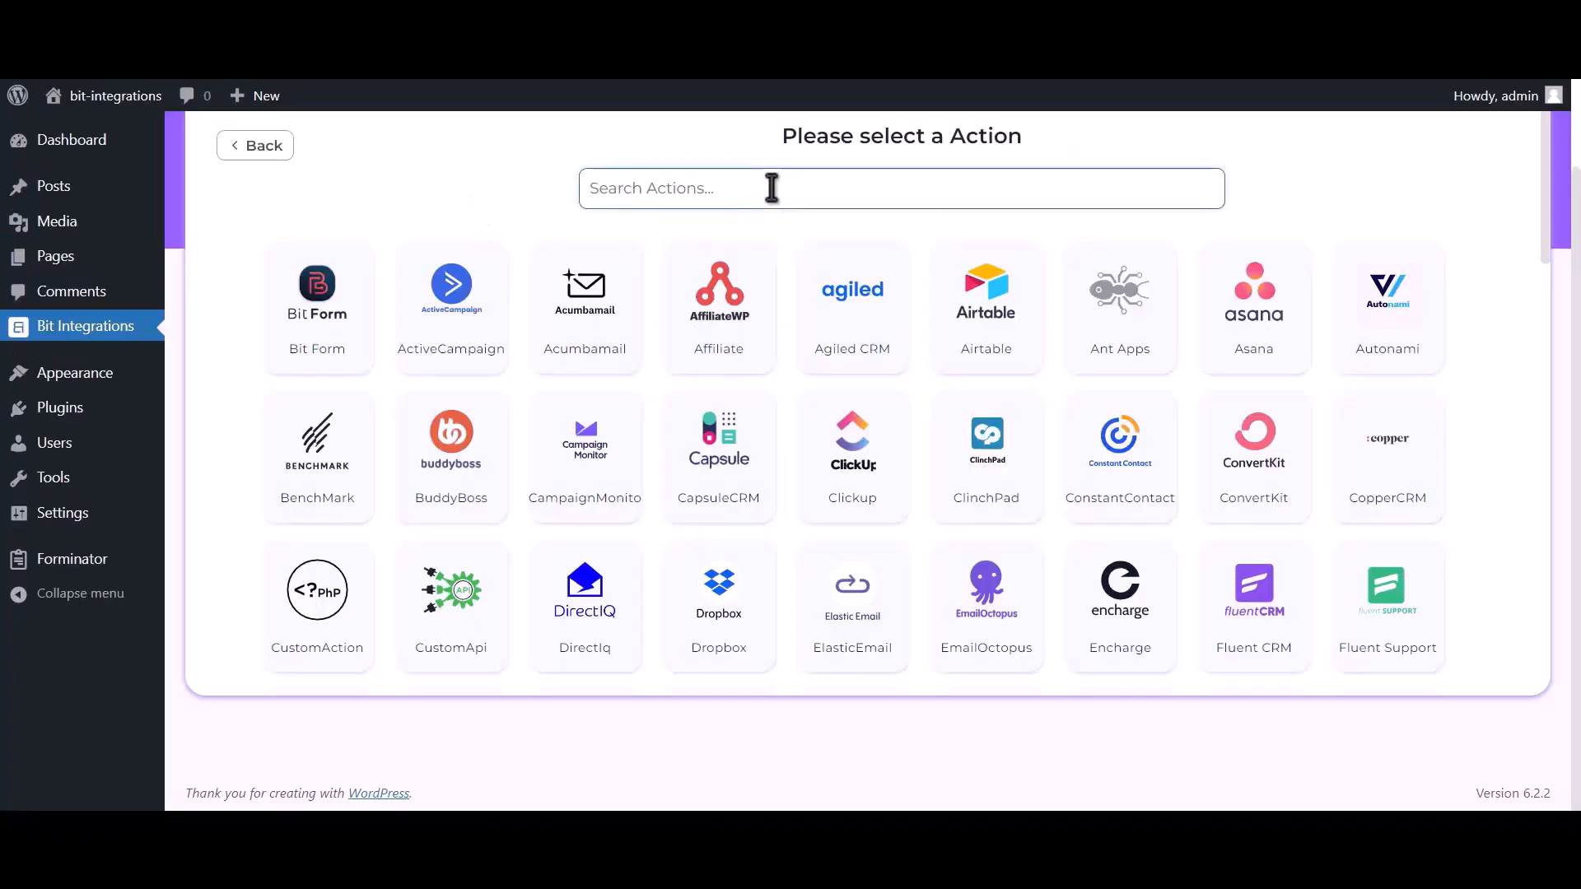
pyautogui.write('hubspot')
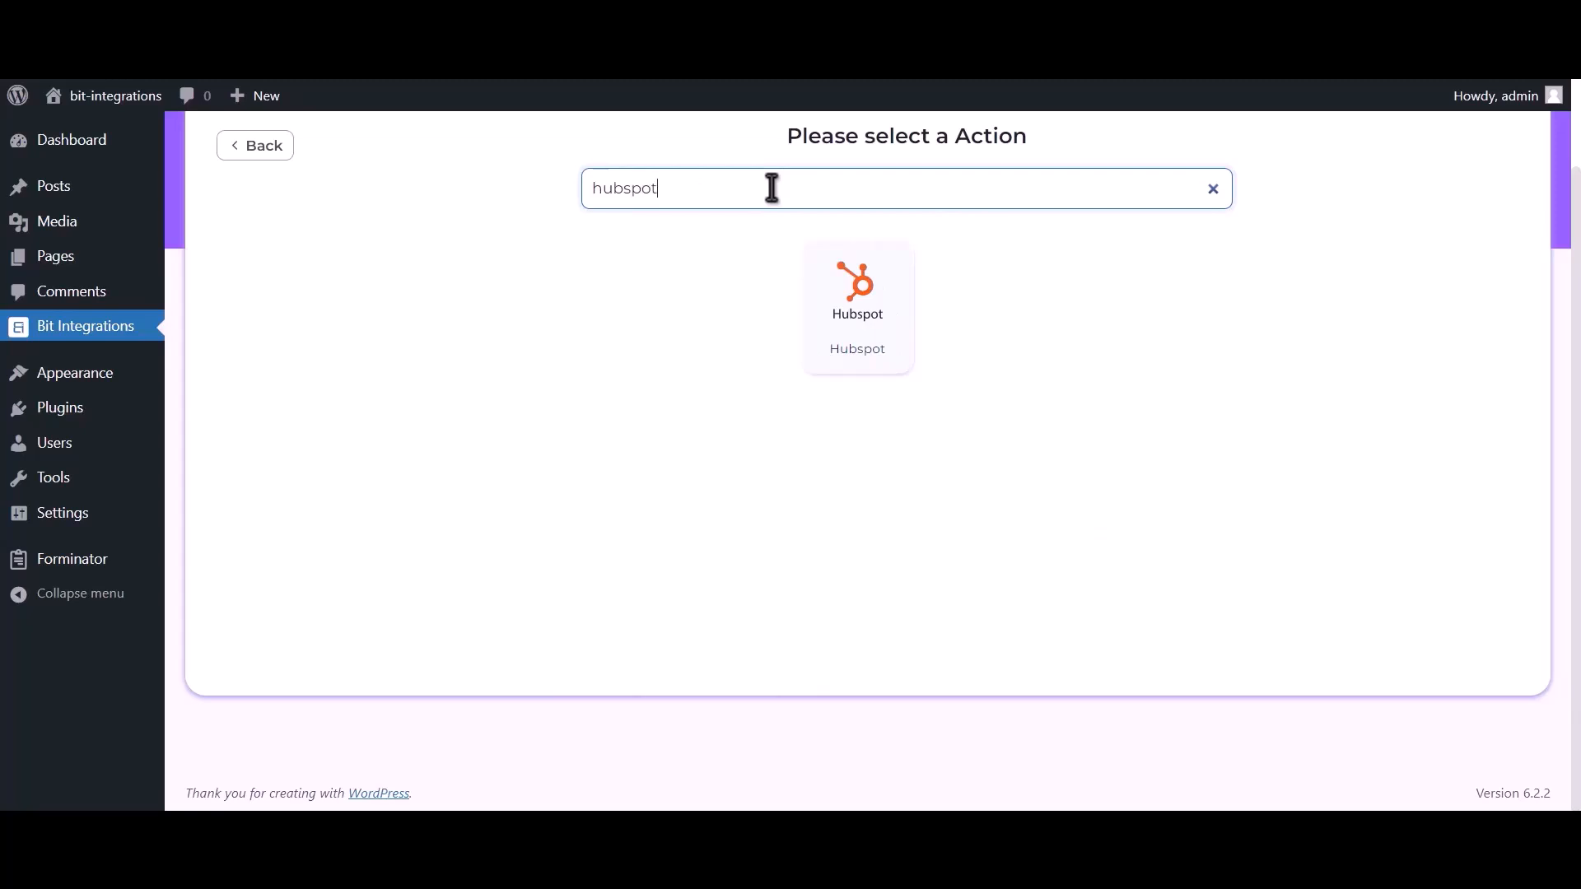
pyautogui.click(868, 327)
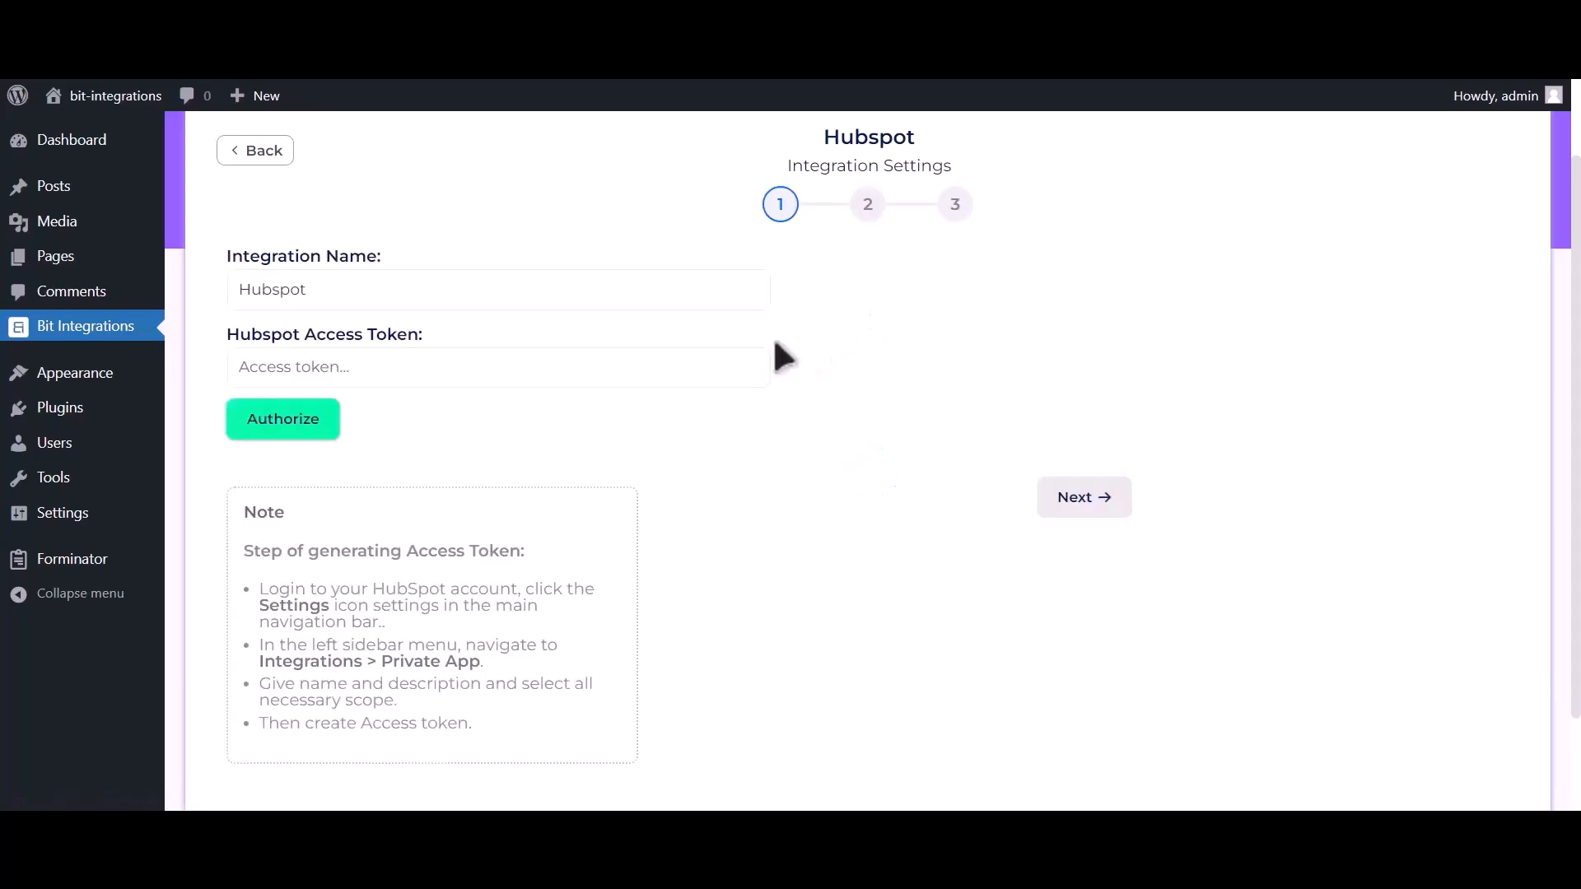
pyautogui.moveTo(277, 550); pyautogui.dragTo(527, 752)
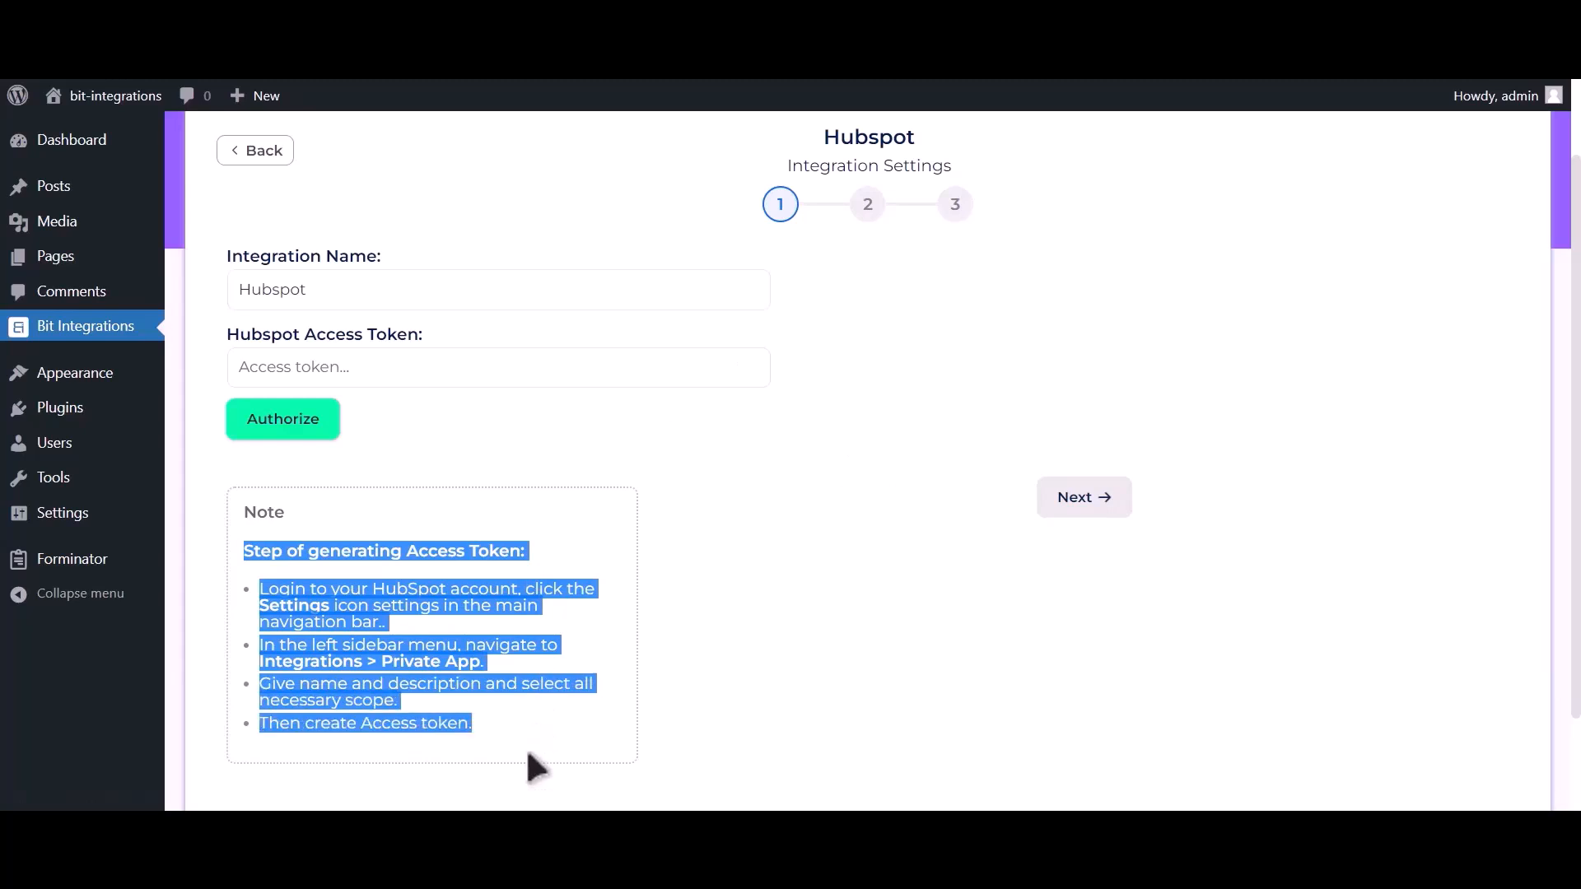
pyautogui.click(536, 552)
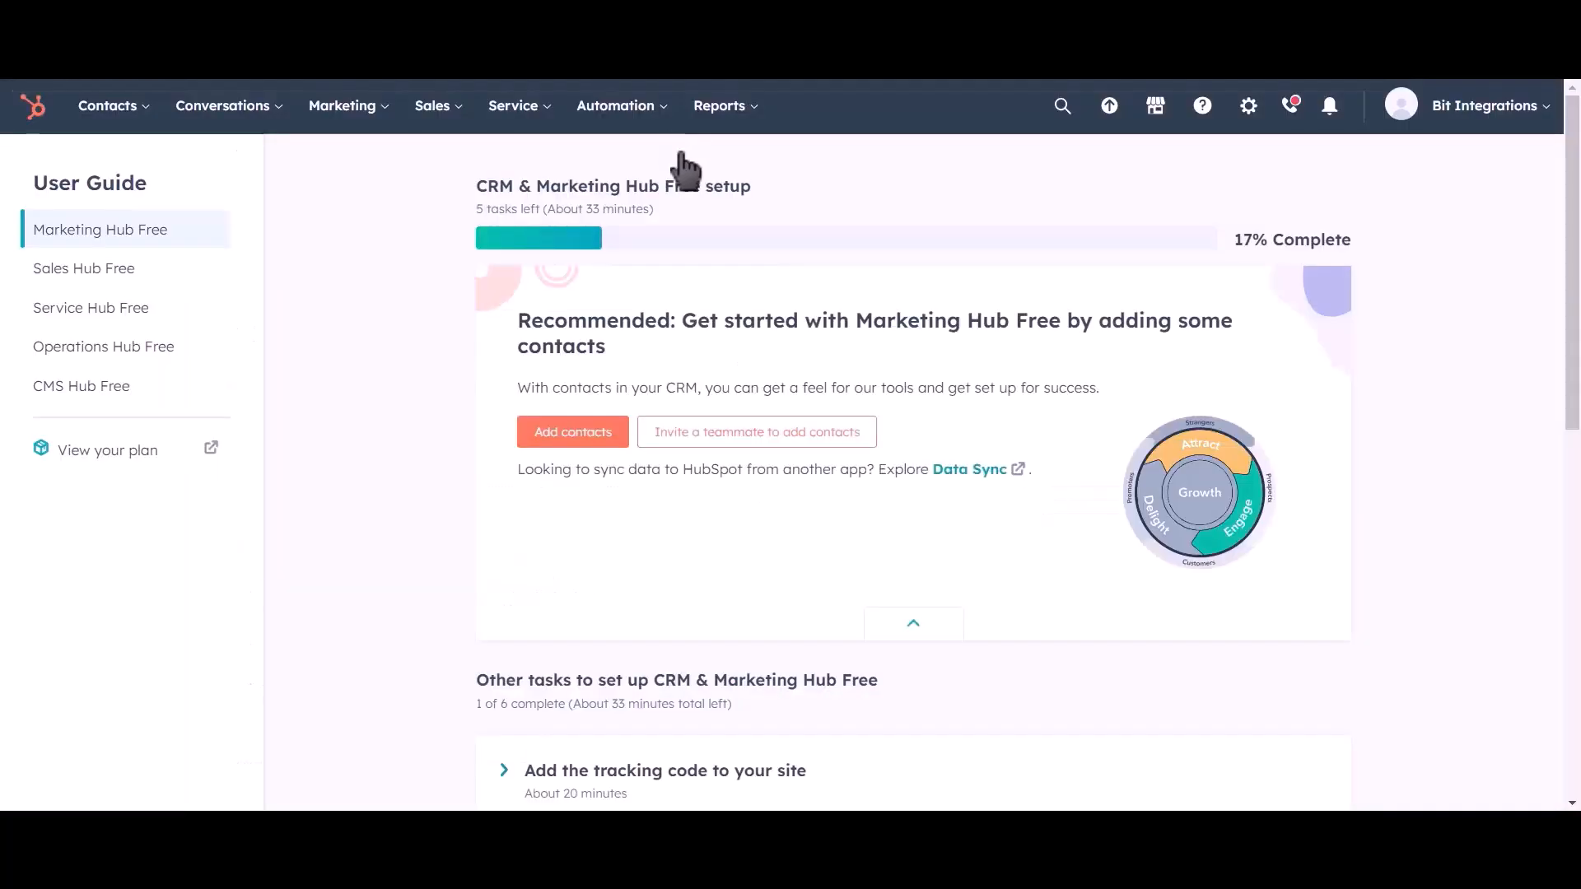
# Go to HubSpot Settings > Integrations > Private Apps and begin creating a private app
pyautogui.click(1249, 123)
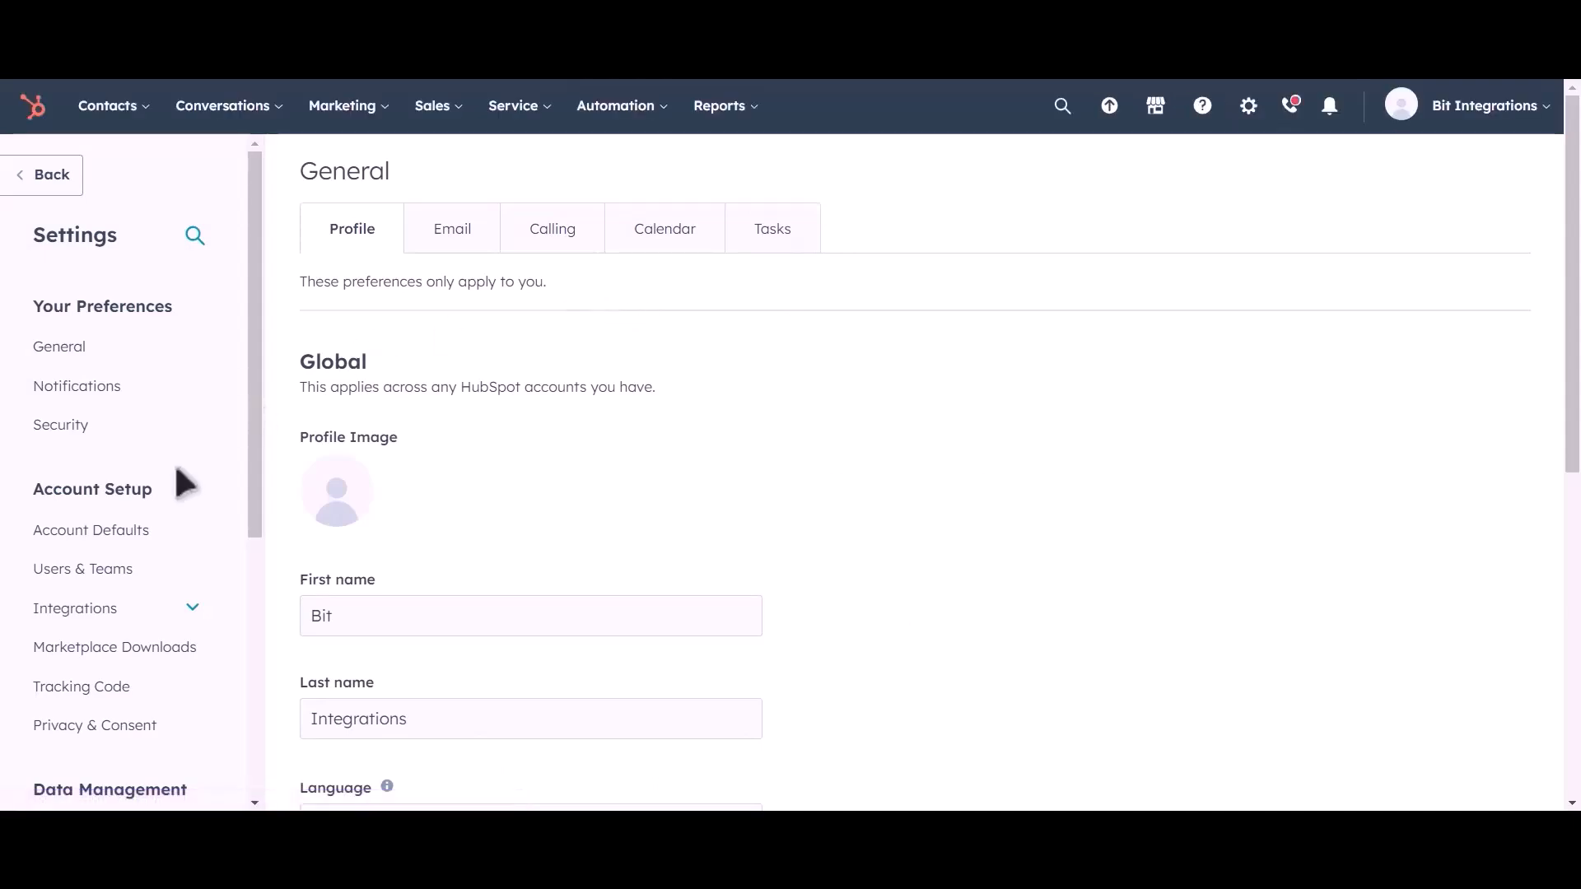
pyautogui.click(142, 623)
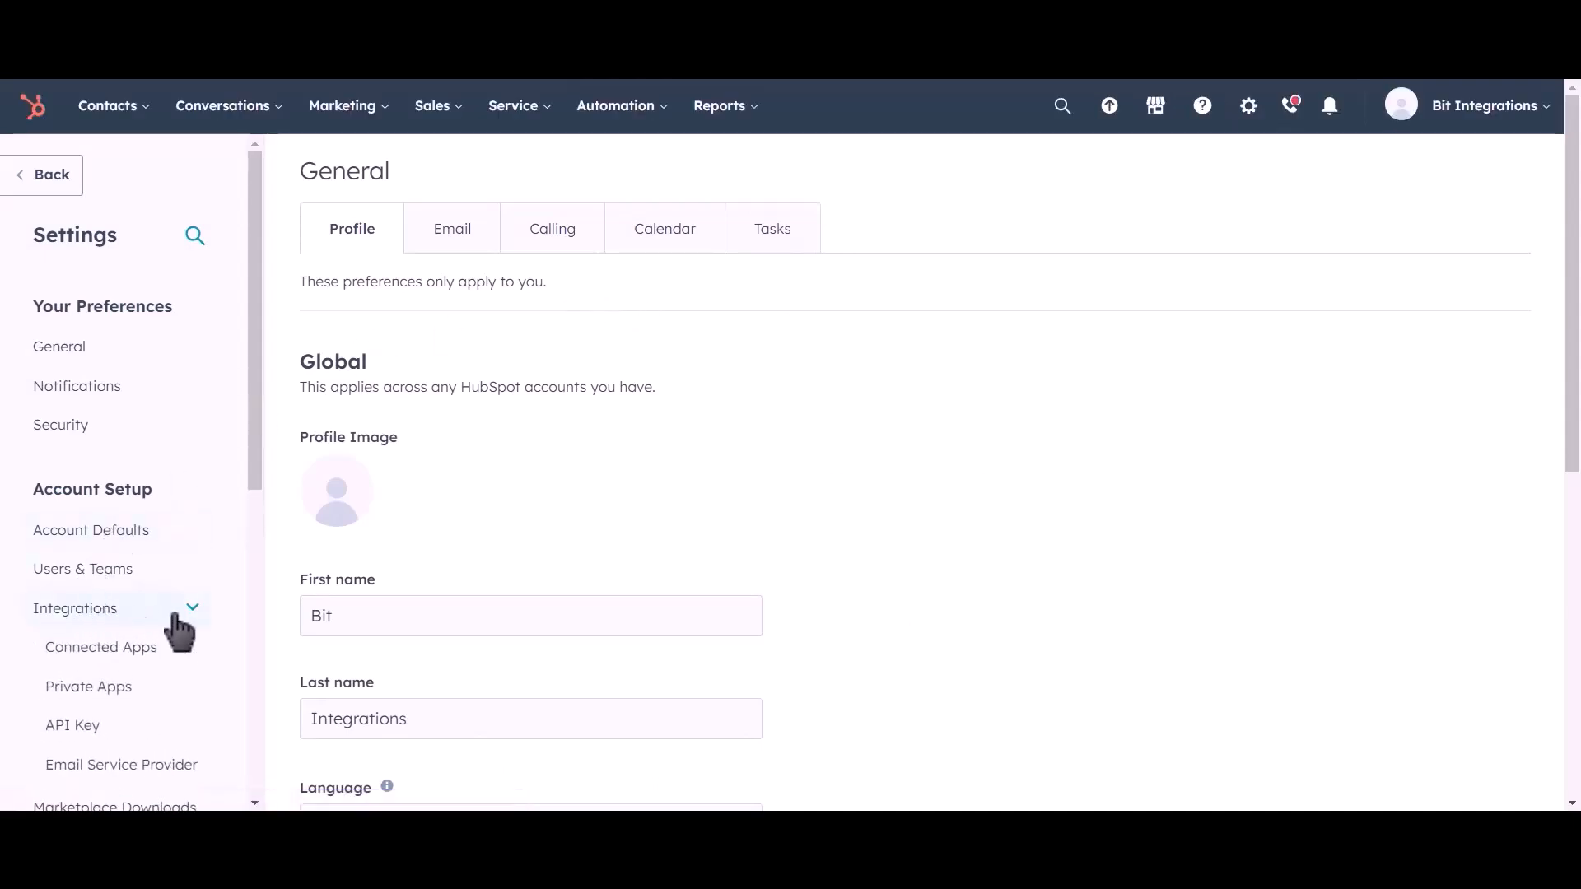
pyautogui.click(162, 697)
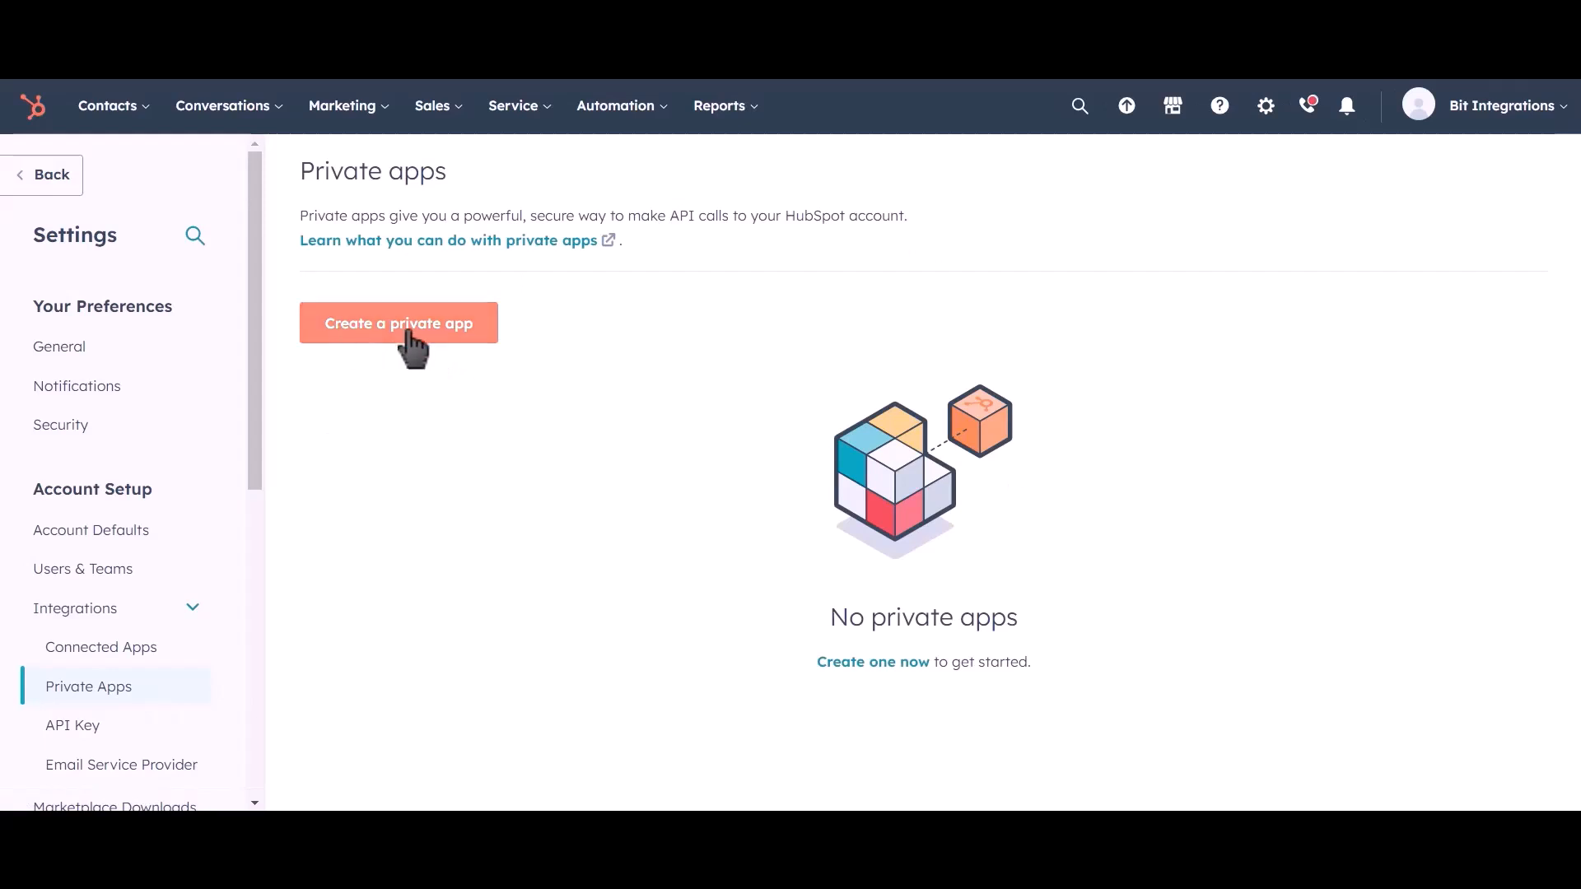
pyautogui.click(432, 341)
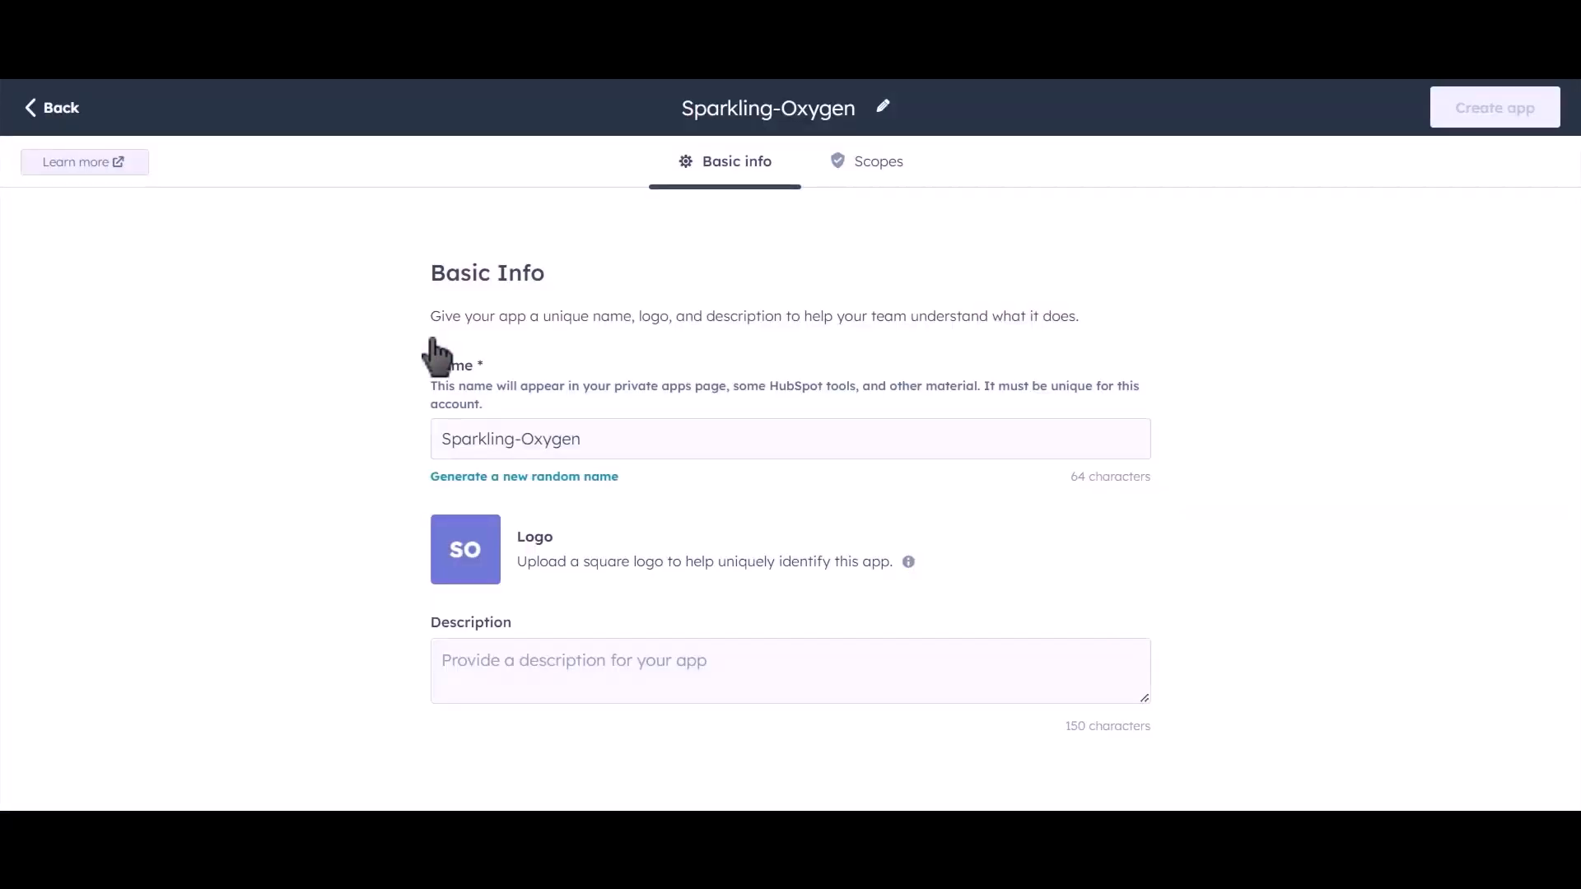
# Name the private app 'Bit Integrations' and expand the CRM scopes list
pyautogui.moveTo(610, 436); pyautogui.dragTo(418, 442)
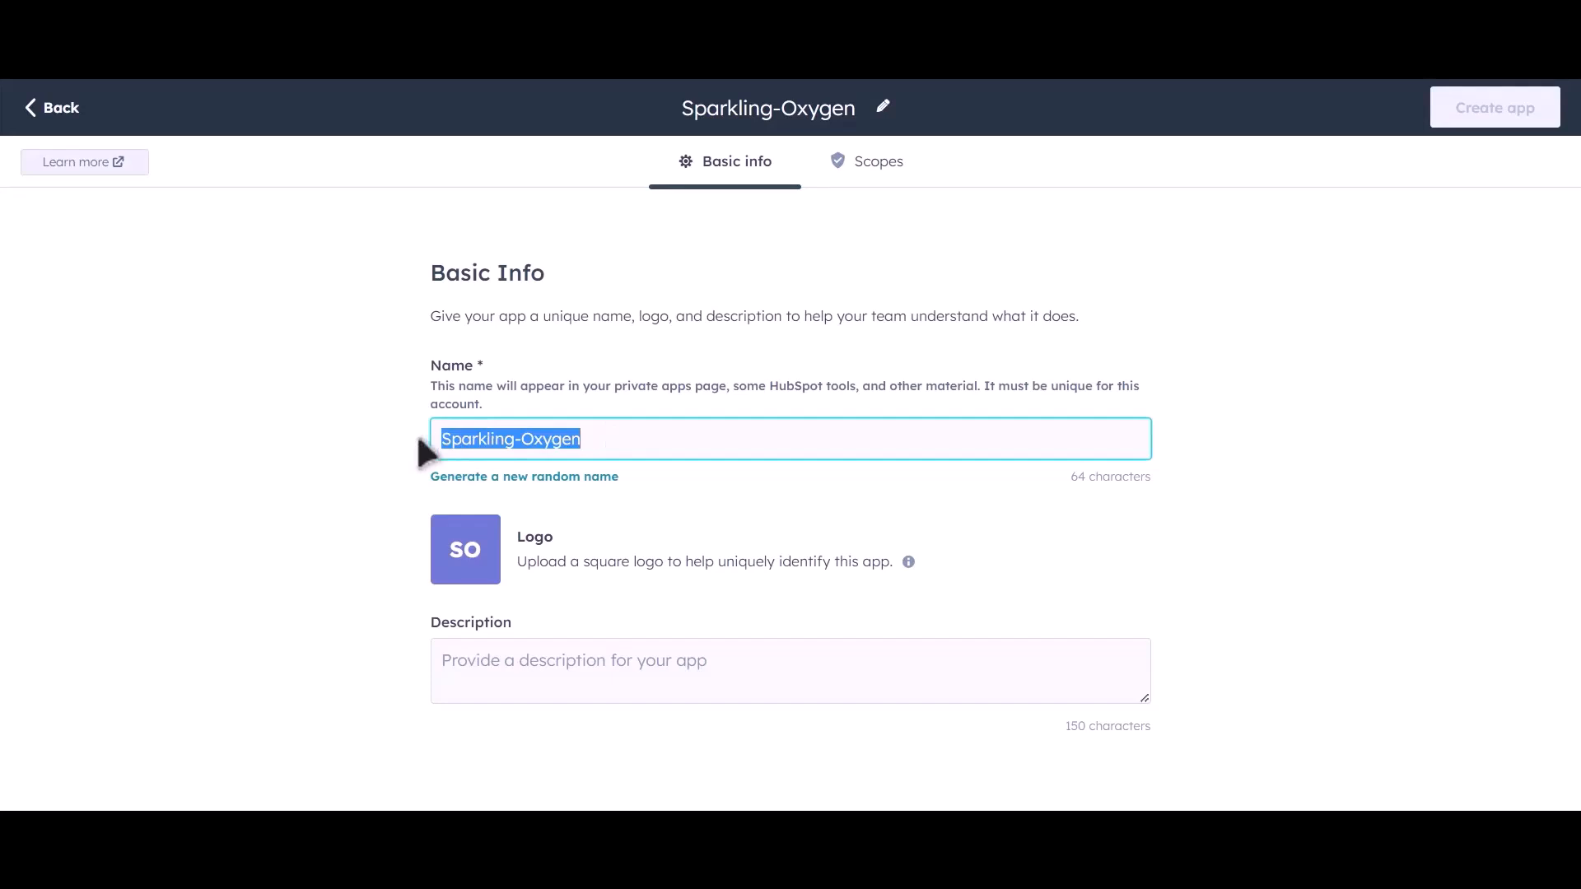
pyautogui.write('Bit Int')
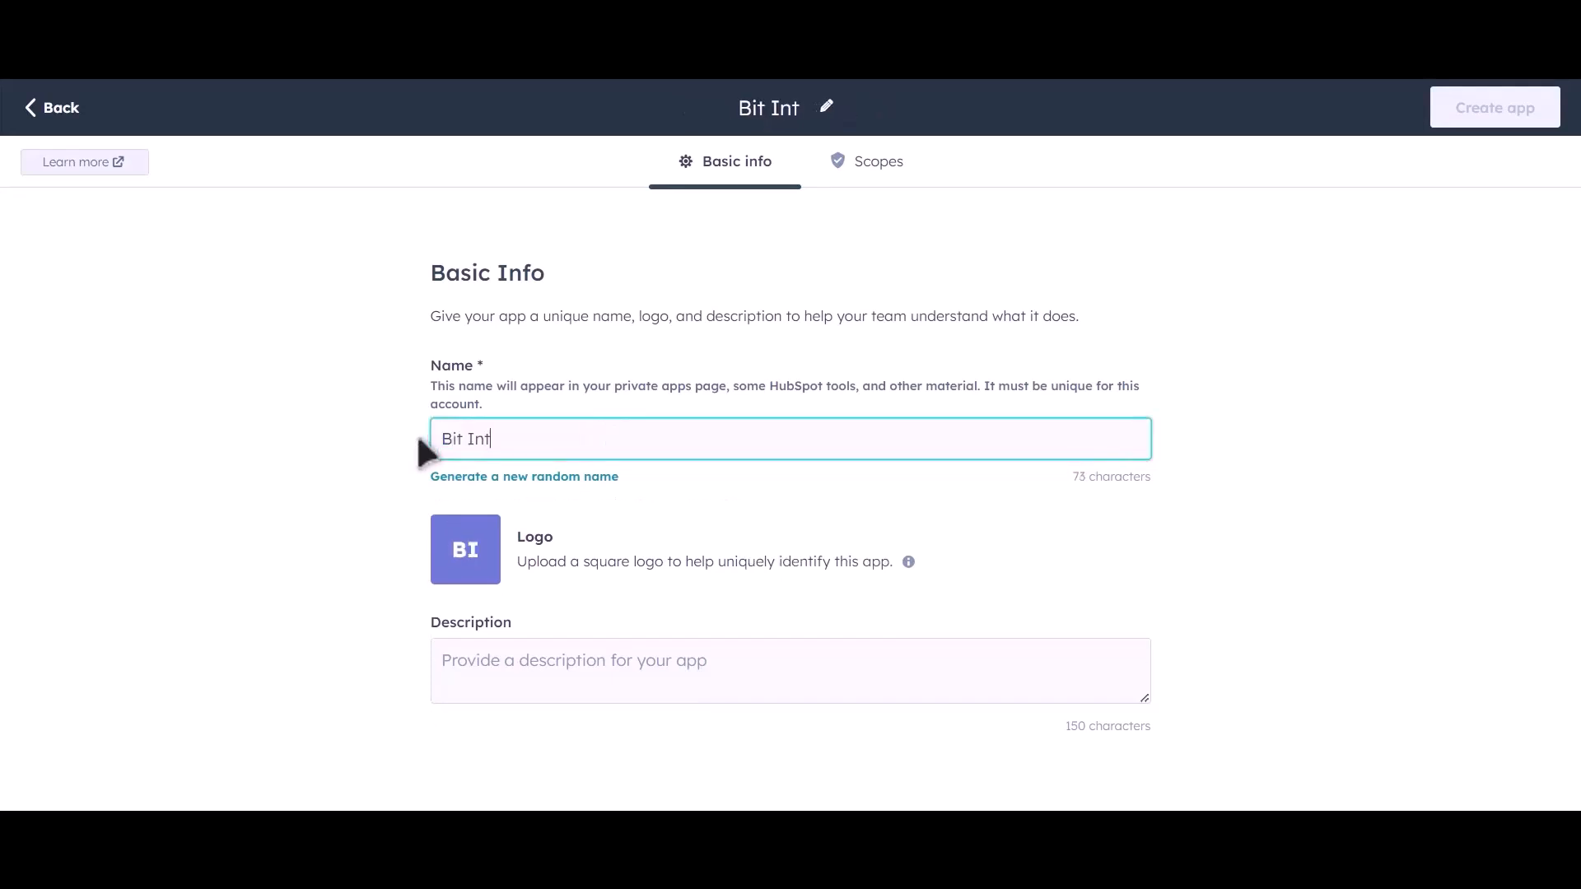
pyautogui.write('egrations')
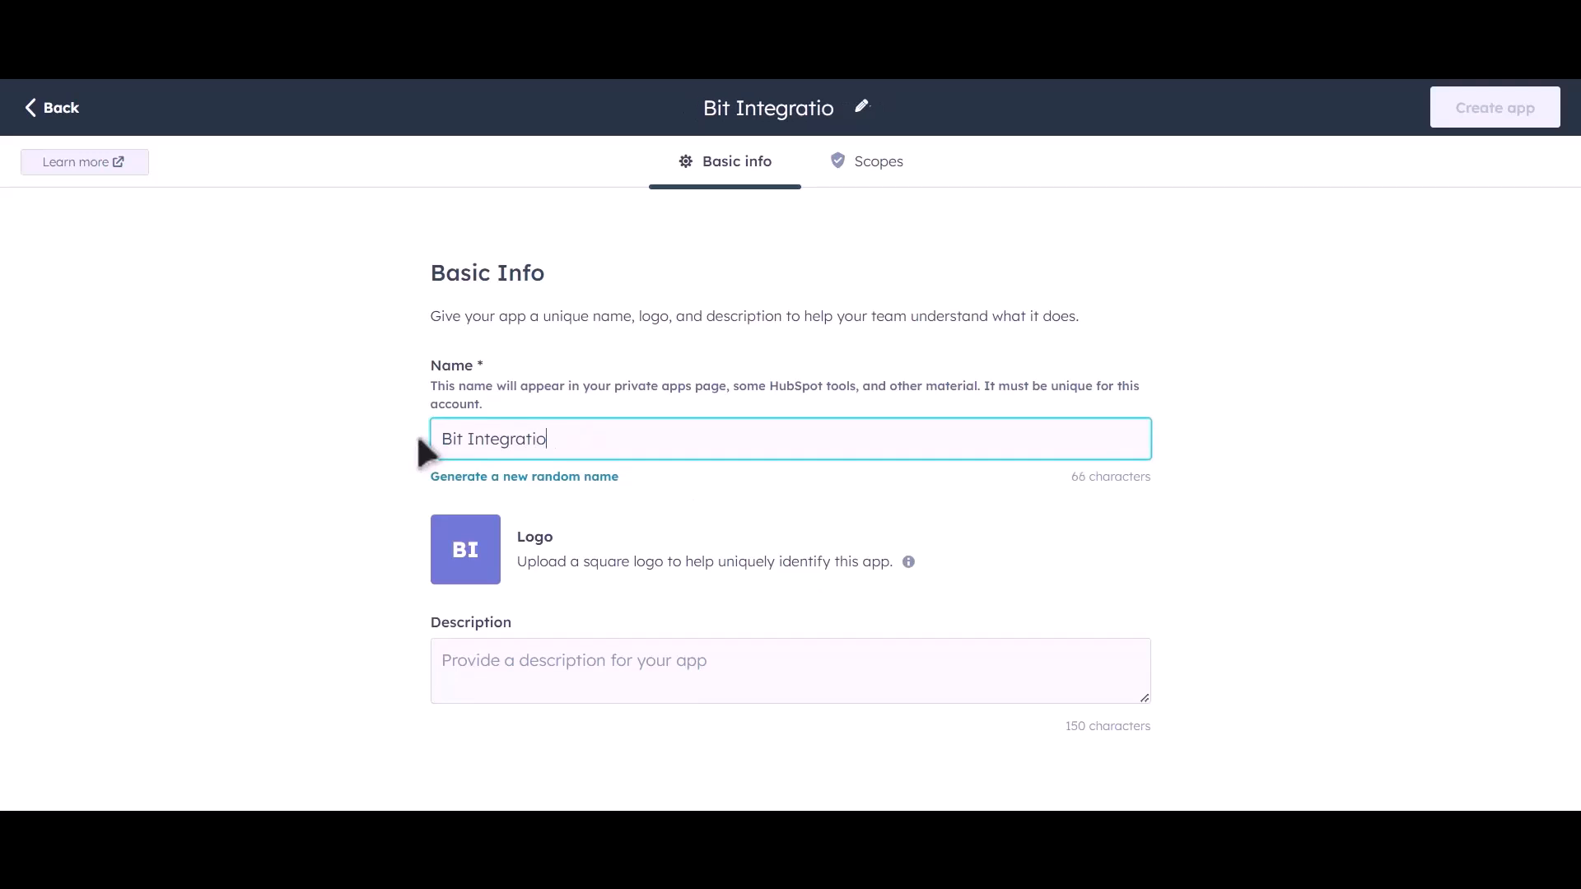
pyautogui.click(885, 171)
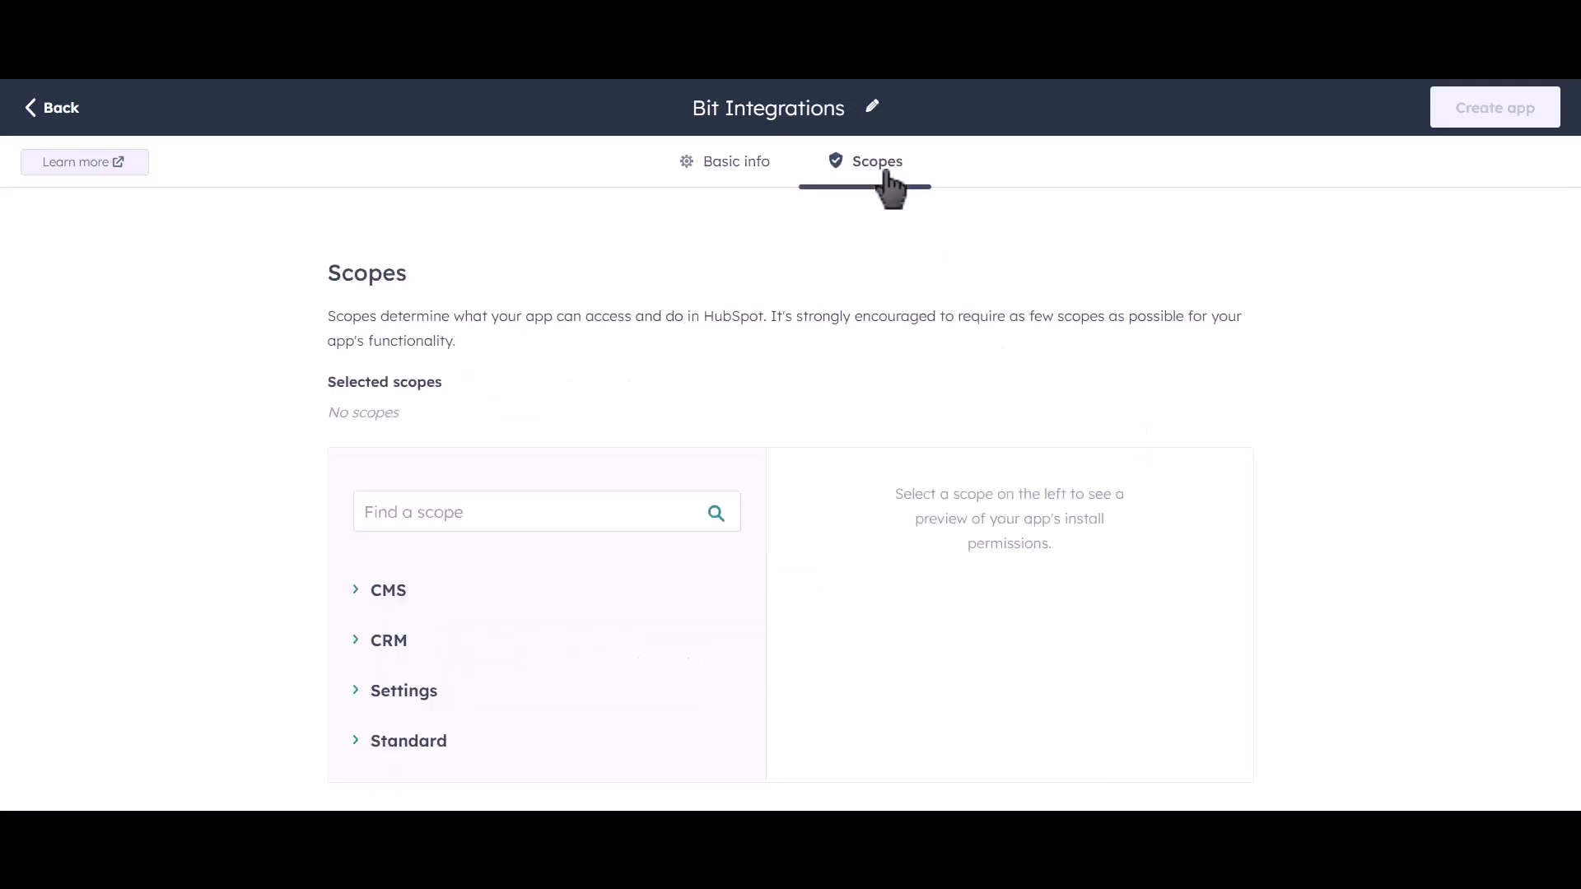
pyautogui.click(356, 643)
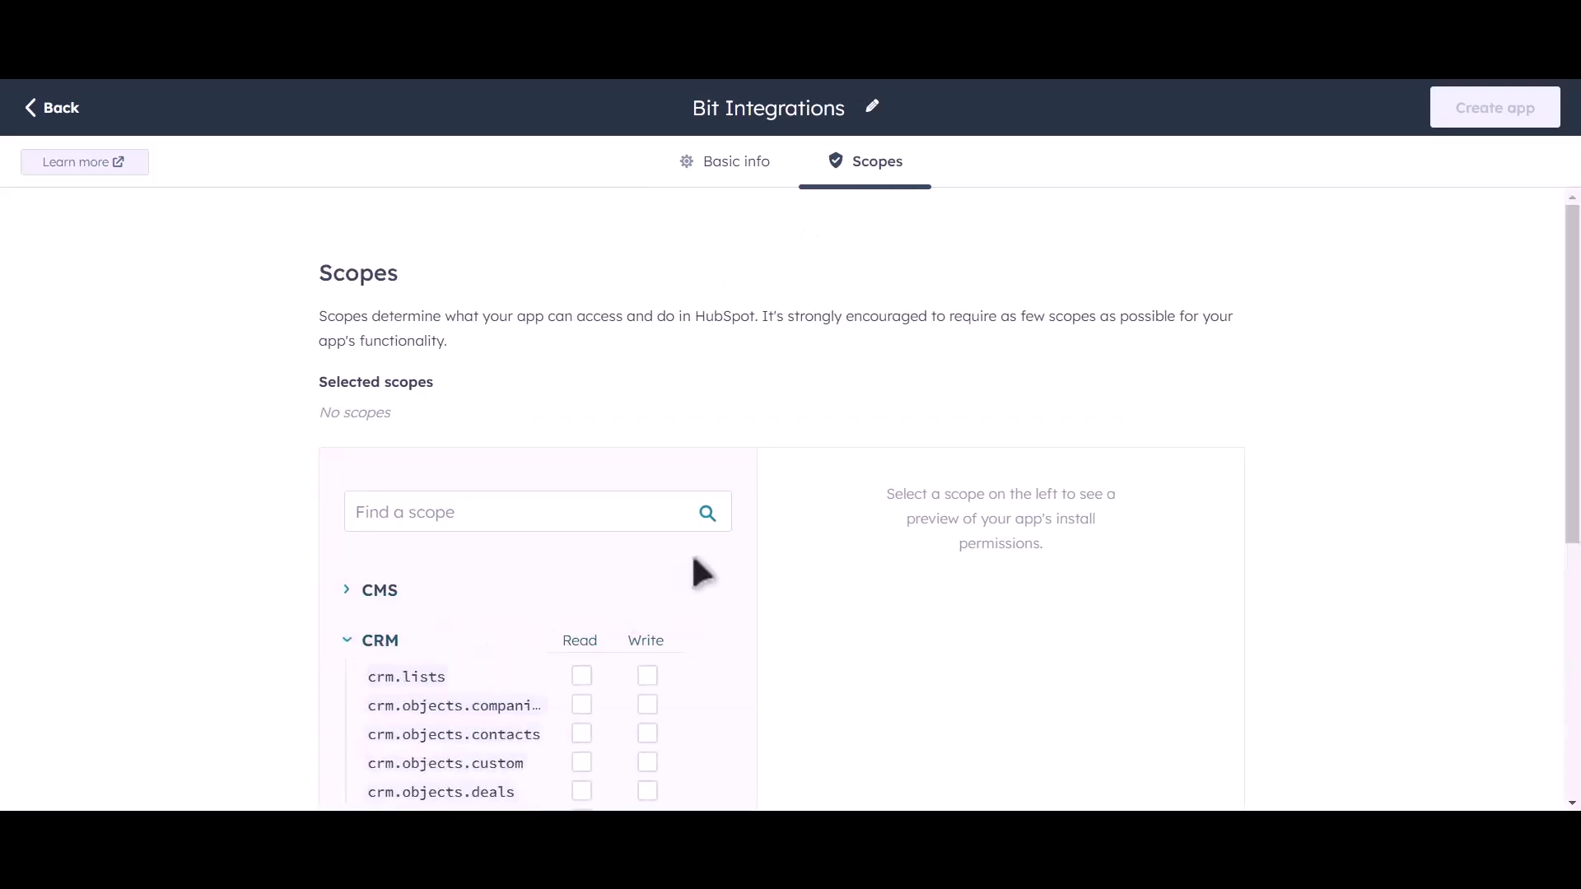
pyautogui.scroll(-4, 701, 565)
pyautogui.scroll(-2, 743, 466)
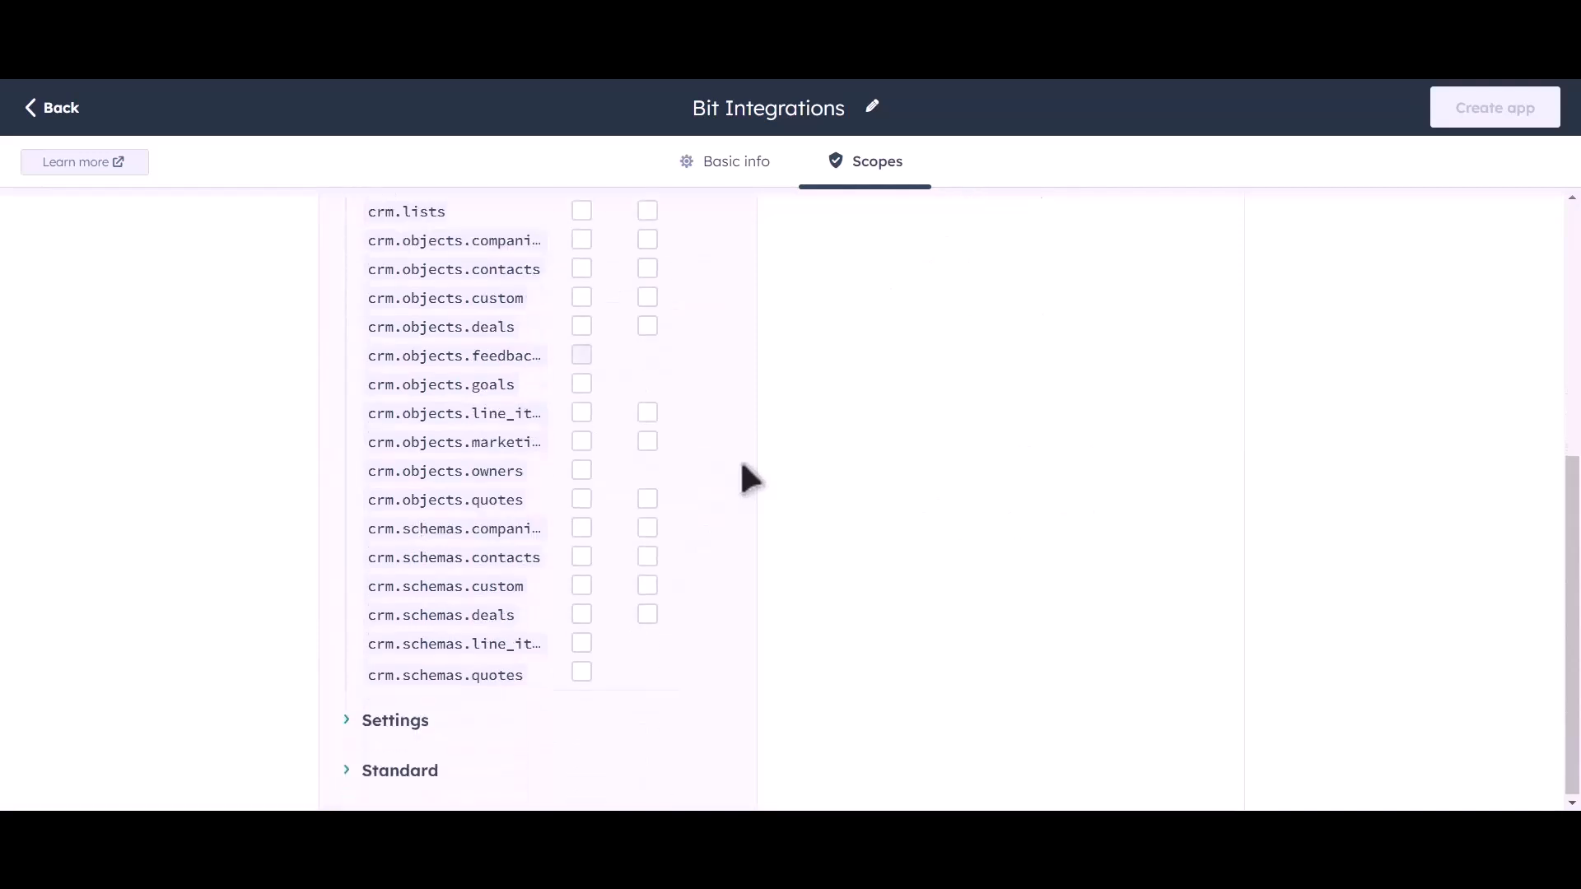
pyautogui.scroll(2, 709, 387)
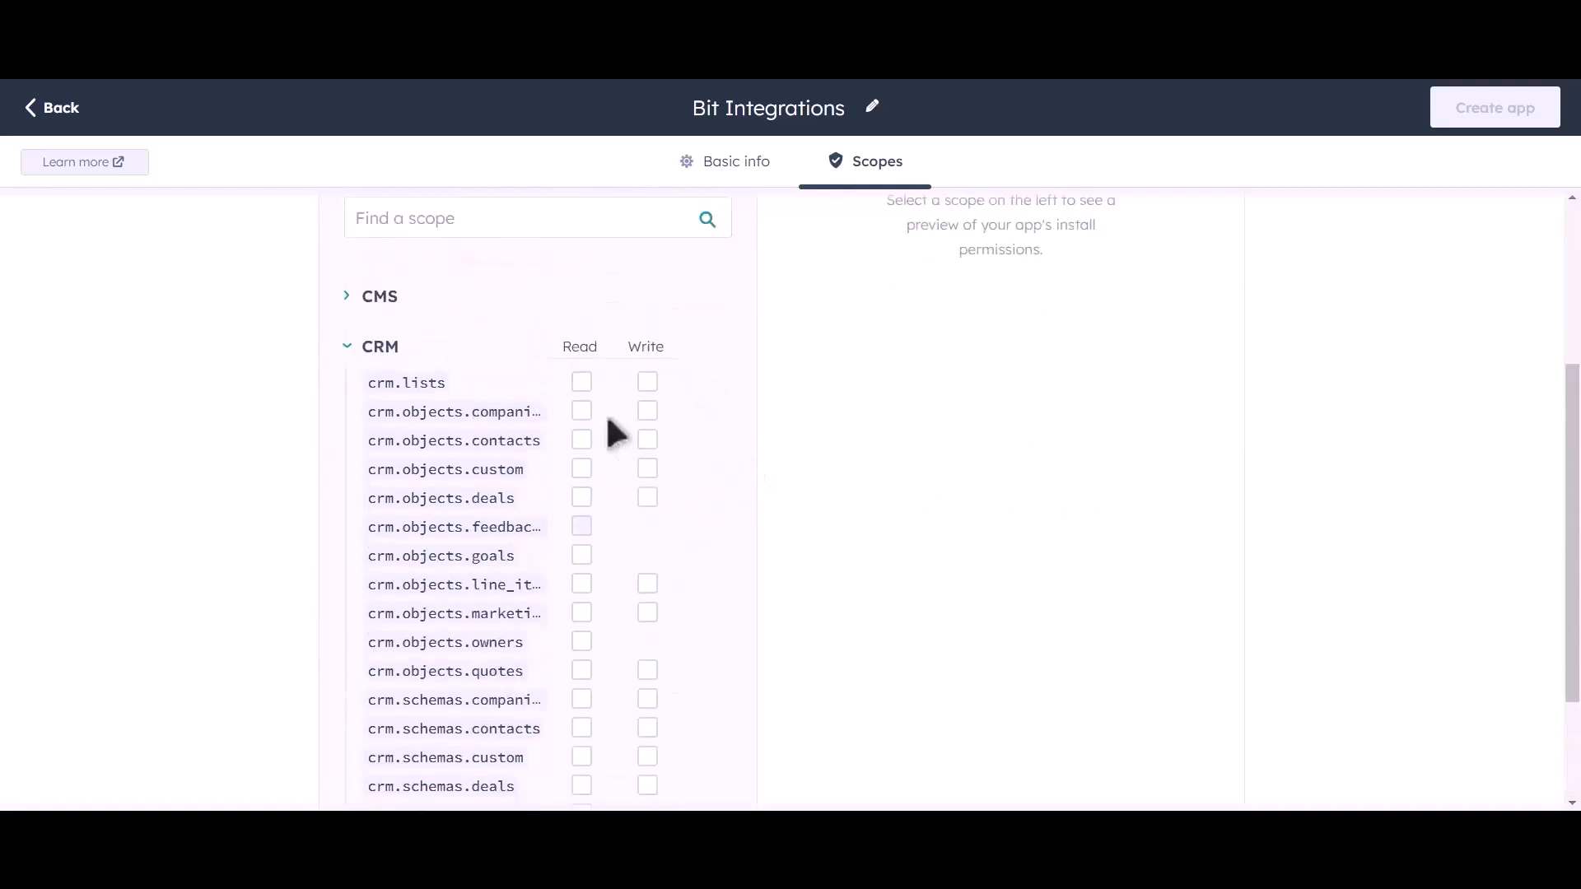
# Grant read access to CRM lists, companies, contacts, custom, deals, goals, line items, owners, quotes and schemas
pyautogui.click(582, 381)
pyautogui.click(581, 411)
pyautogui.click(581, 440)
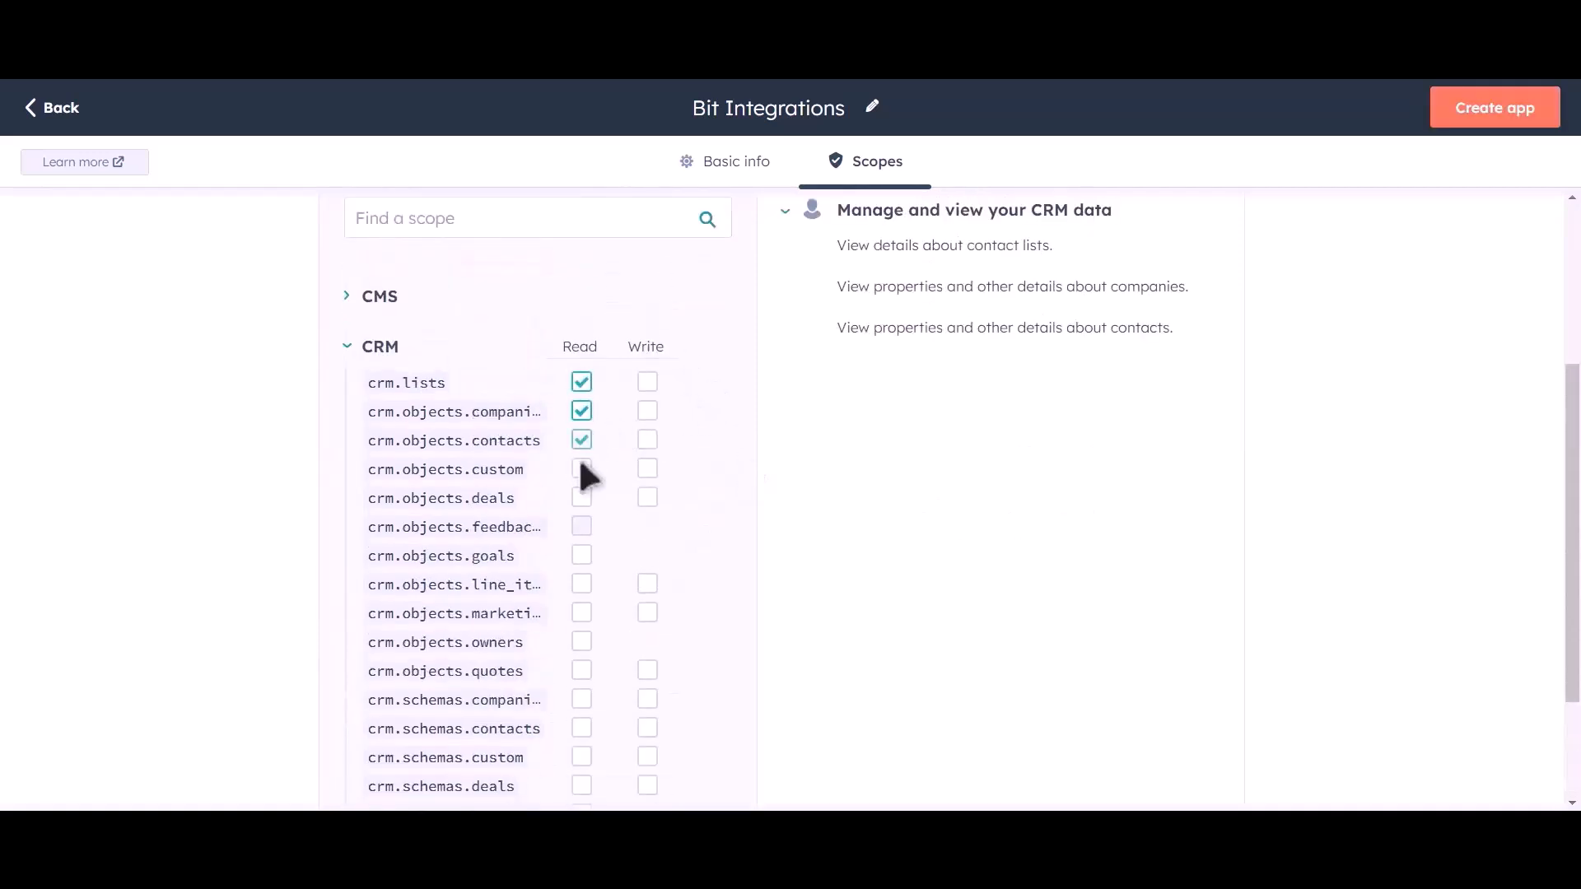
pyautogui.click(581, 468)
pyautogui.click(582, 498)
pyautogui.click(581, 555)
pyautogui.click(581, 584)
pyautogui.click(581, 613)
pyautogui.click(581, 642)
pyautogui.click(582, 670)
pyautogui.click(582, 699)
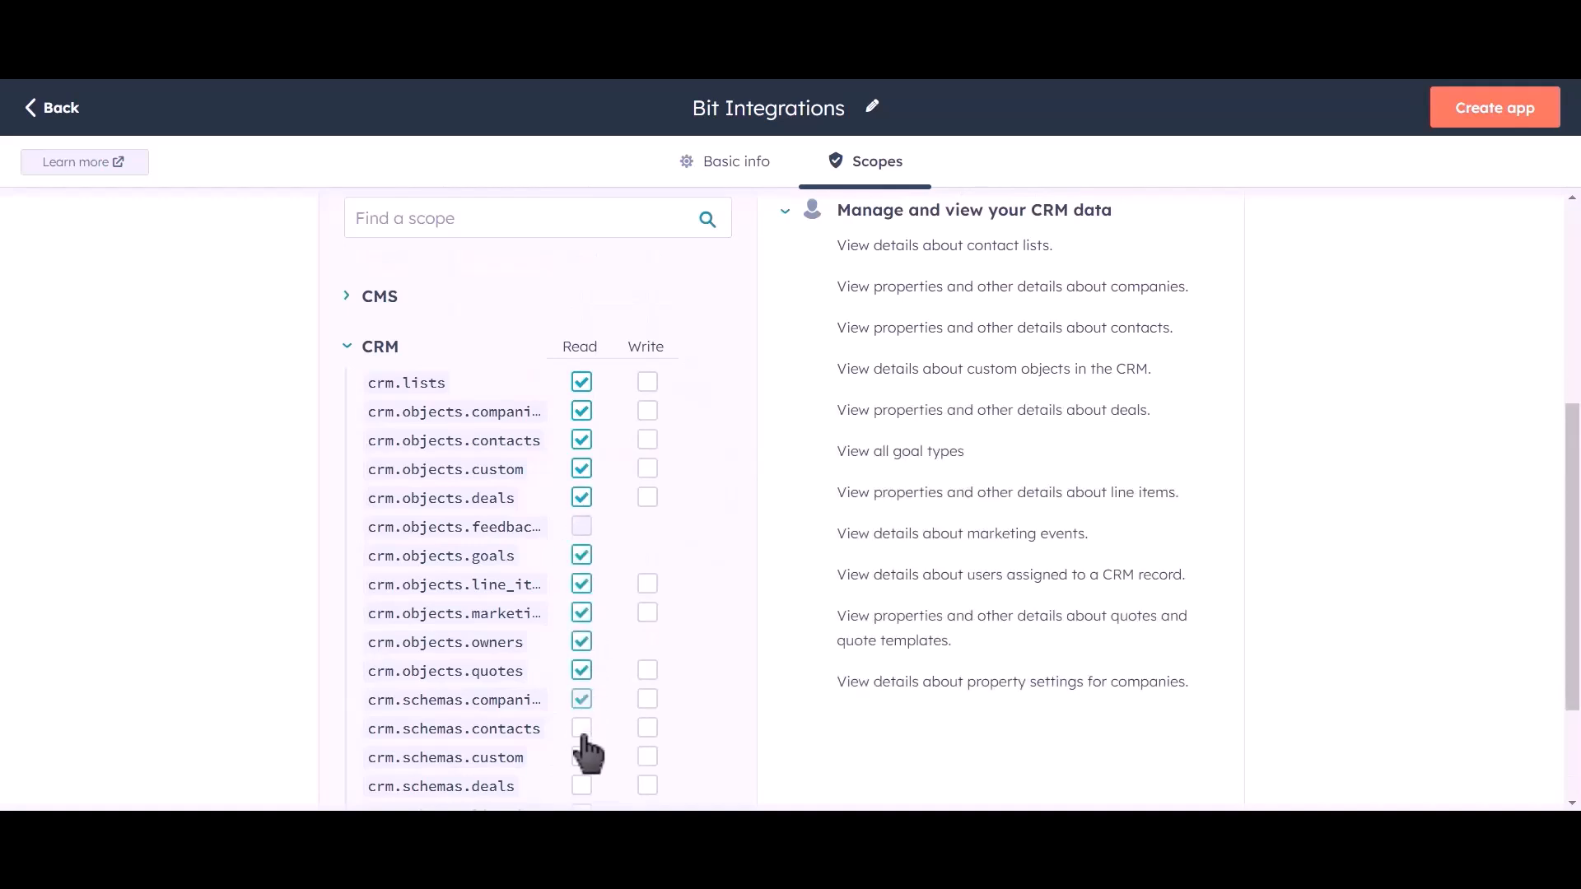
pyautogui.click(581, 728)
pyautogui.click(581, 757)
pyautogui.click(581, 785)
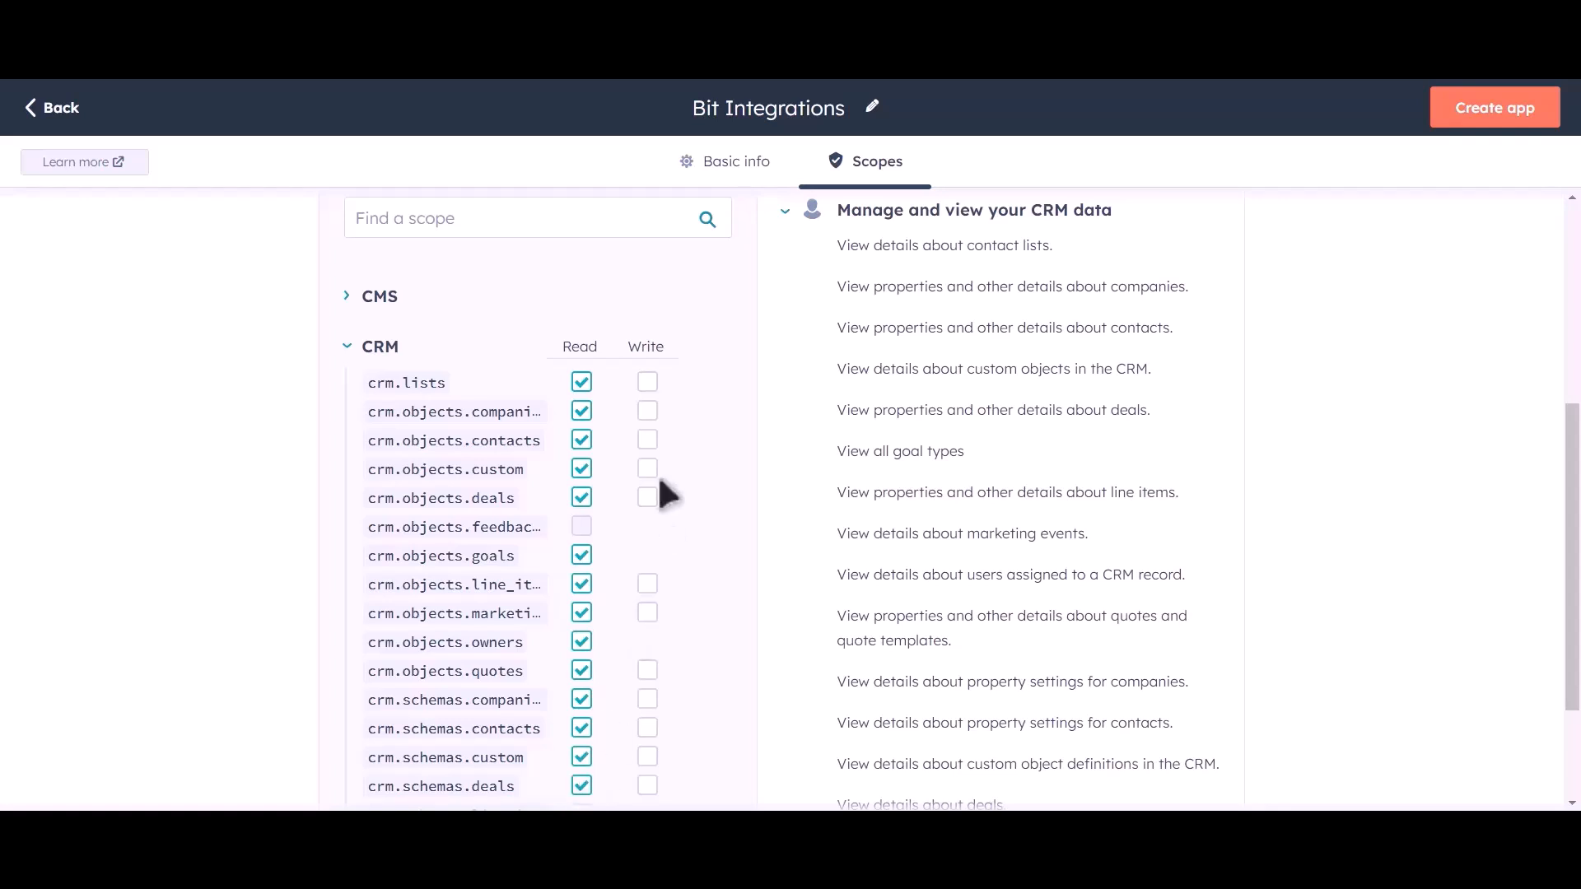
# Grant write access to CRM lists, companies, contacts, custom, deals, line items, marketing events, quotes and schemas
pyautogui.click(647, 381)
pyautogui.click(647, 411)
pyautogui.click(647, 440)
pyautogui.click(647, 468)
pyautogui.click(647, 497)
pyautogui.click(647, 584)
pyautogui.click(647, 613)
pyautogui.click(647, 670)
pyautogui.click(647, 699)
pyautogui.click(647, 757)
pyautogui.click(647, 785)
# Also grant read access to the line item and quotes schemas
pyautogui.scroll(-1, 689, 506)
pyautogui.scroll(-2, 691, 518)
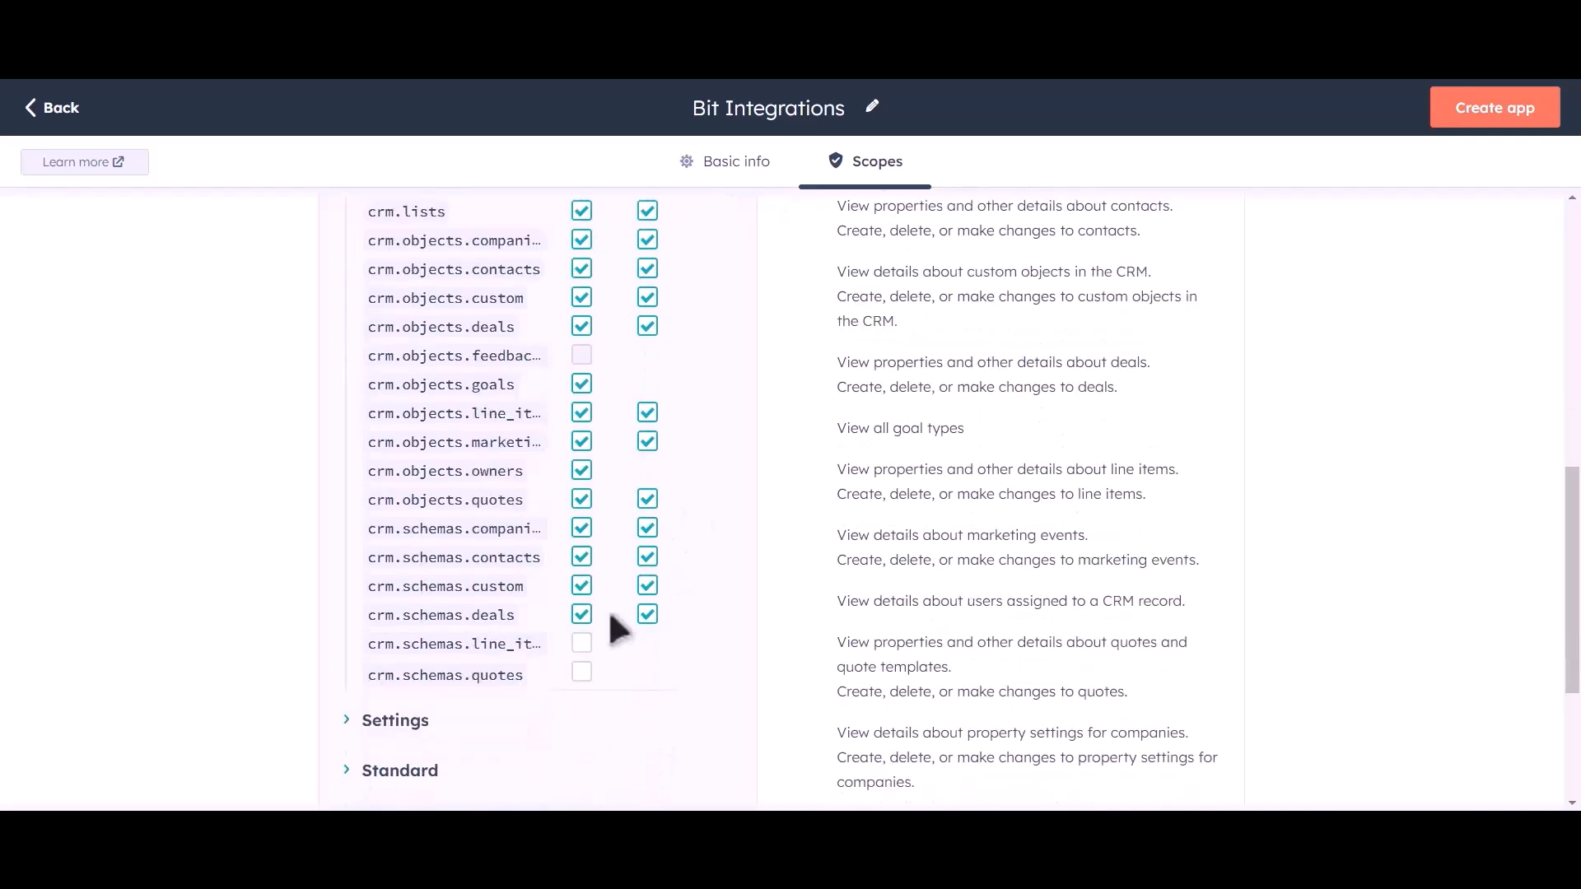
pyautogui.click(581, 643)
pyautogui.click(581, 672)
pyautogui.scroll(7, 733, 509)
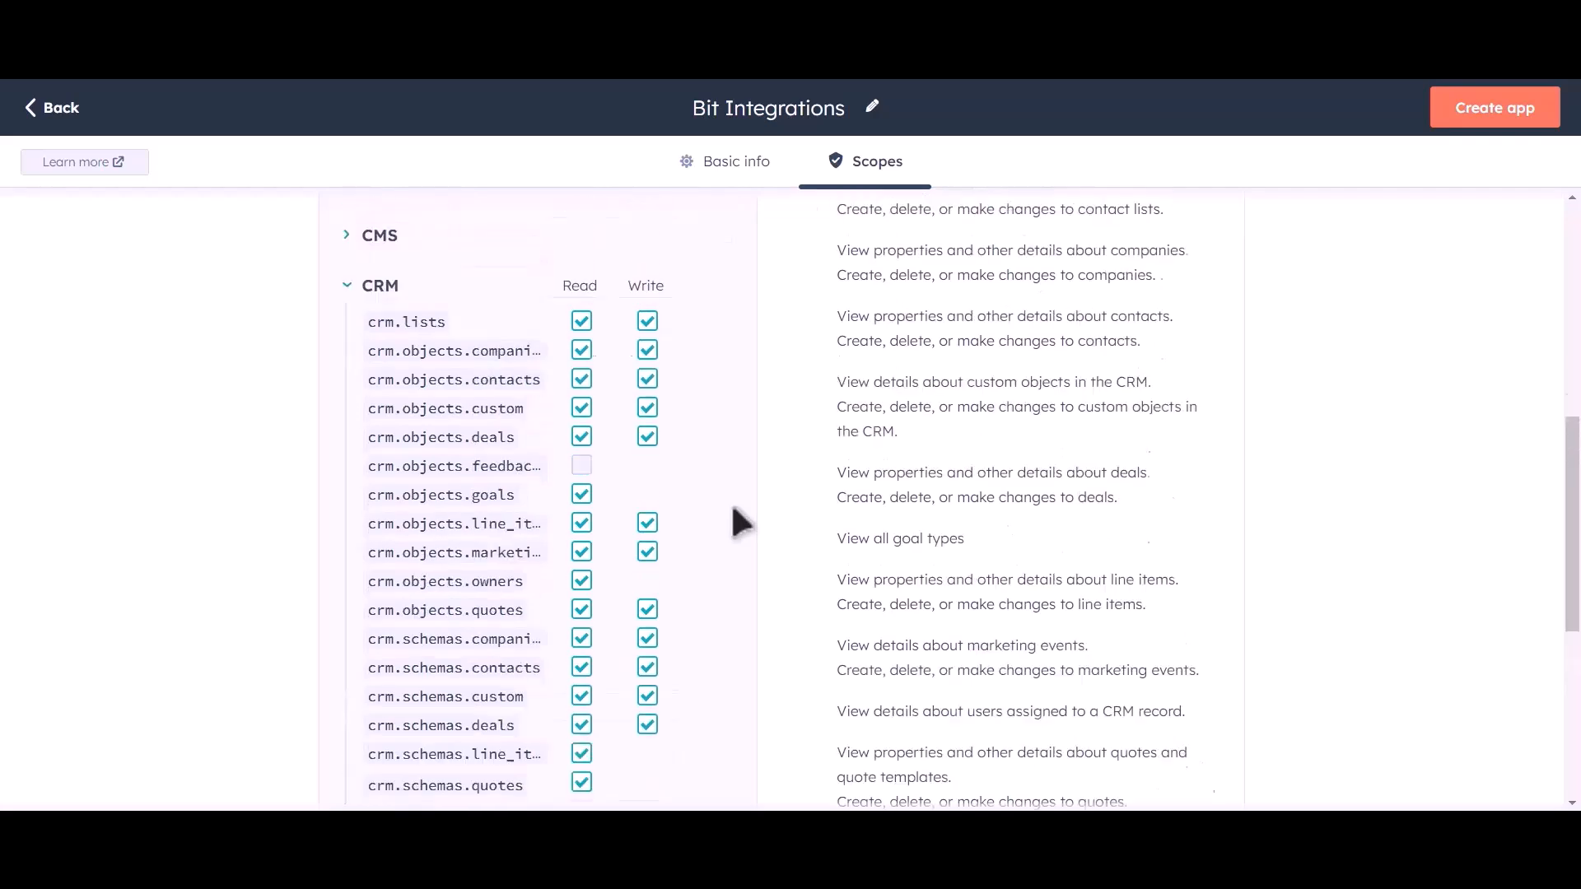
# Create the Bit Integrations app, confirm, then reveal and copy its access token
pyautogui.click(1498, 125)
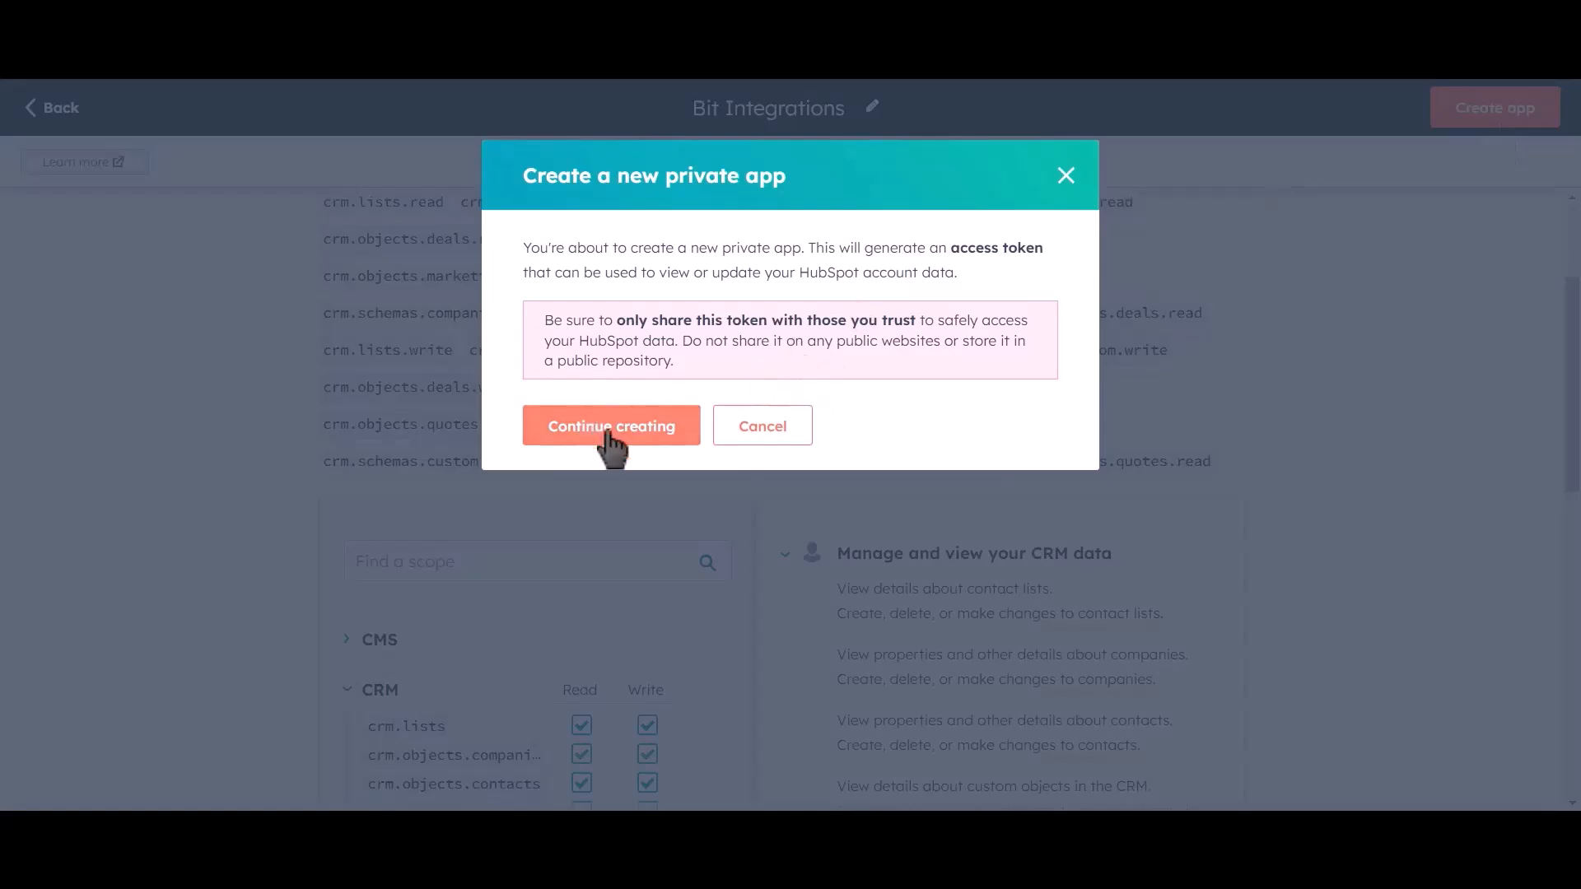
pyautogui.click(646, 445)
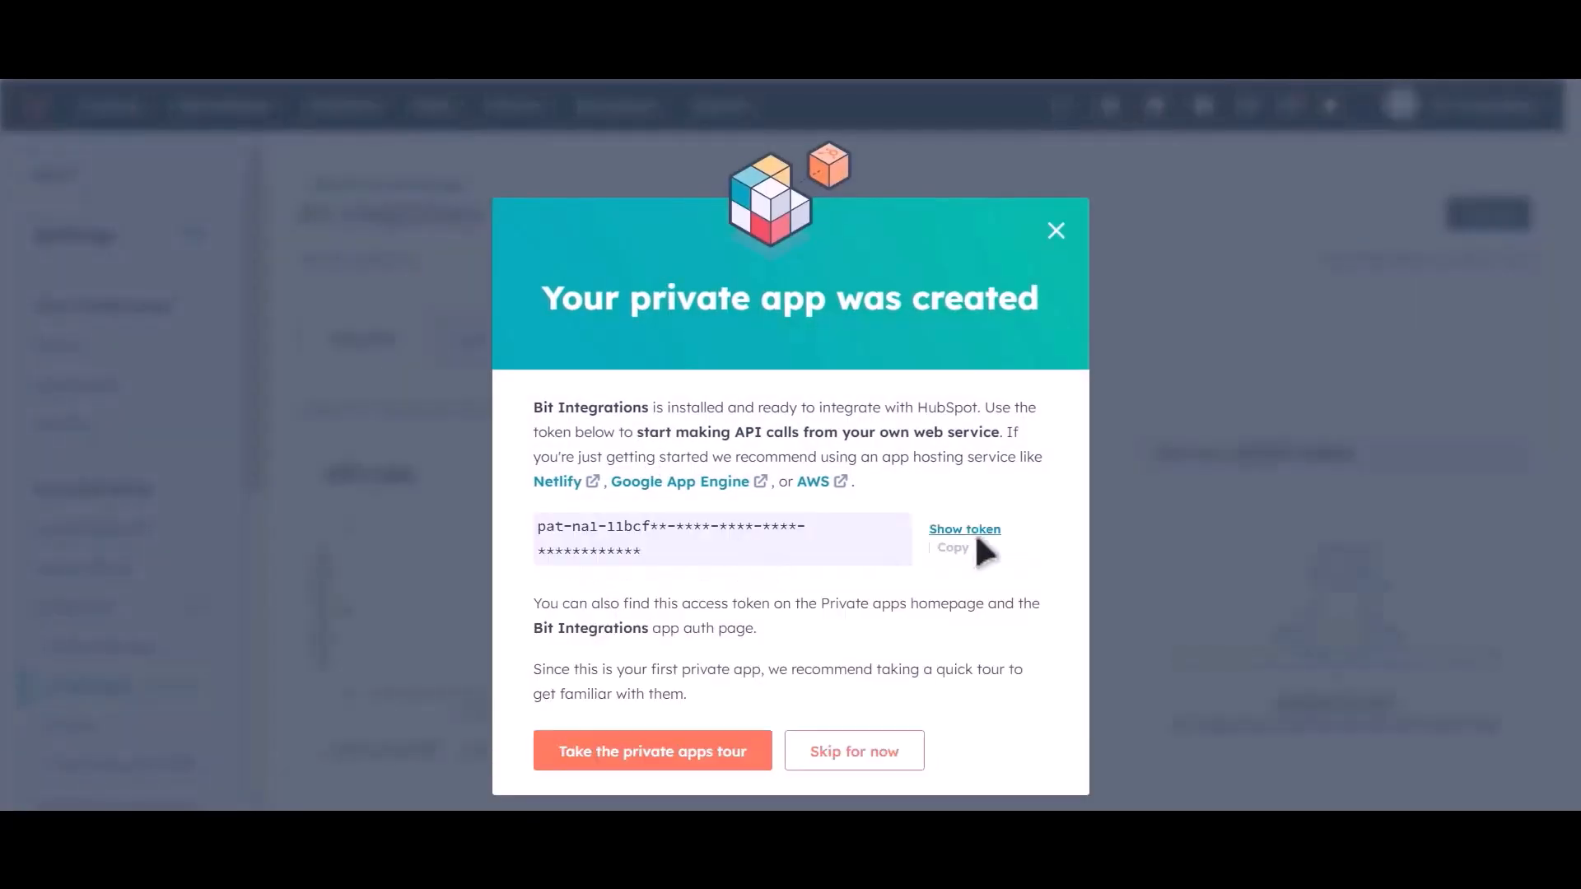
pyautogui.click(951, 547)
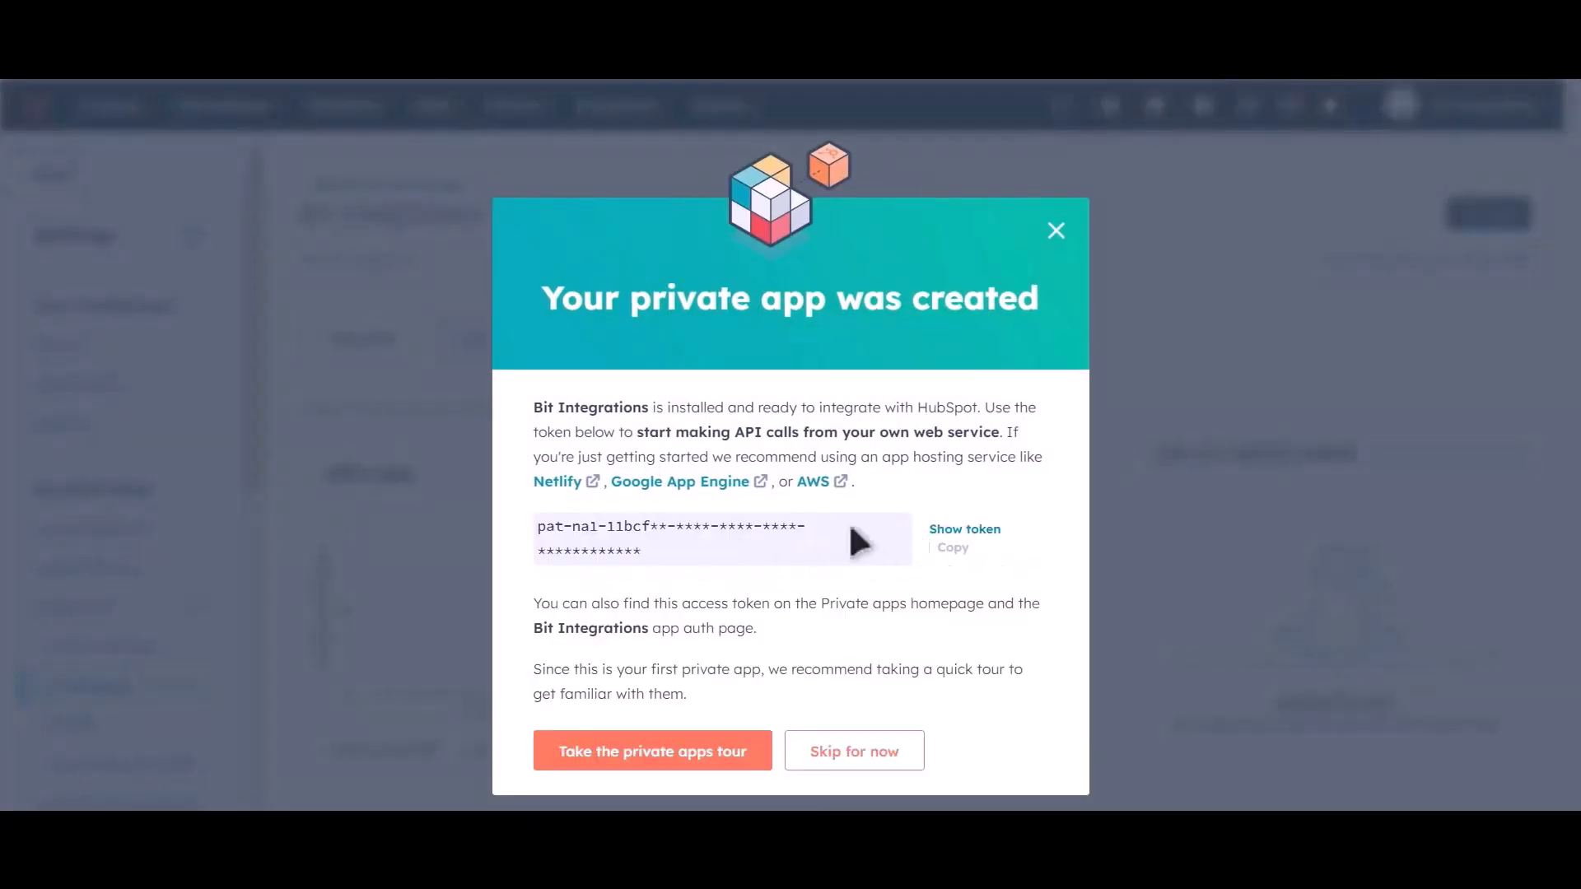
pyautogui.click(960, 530)
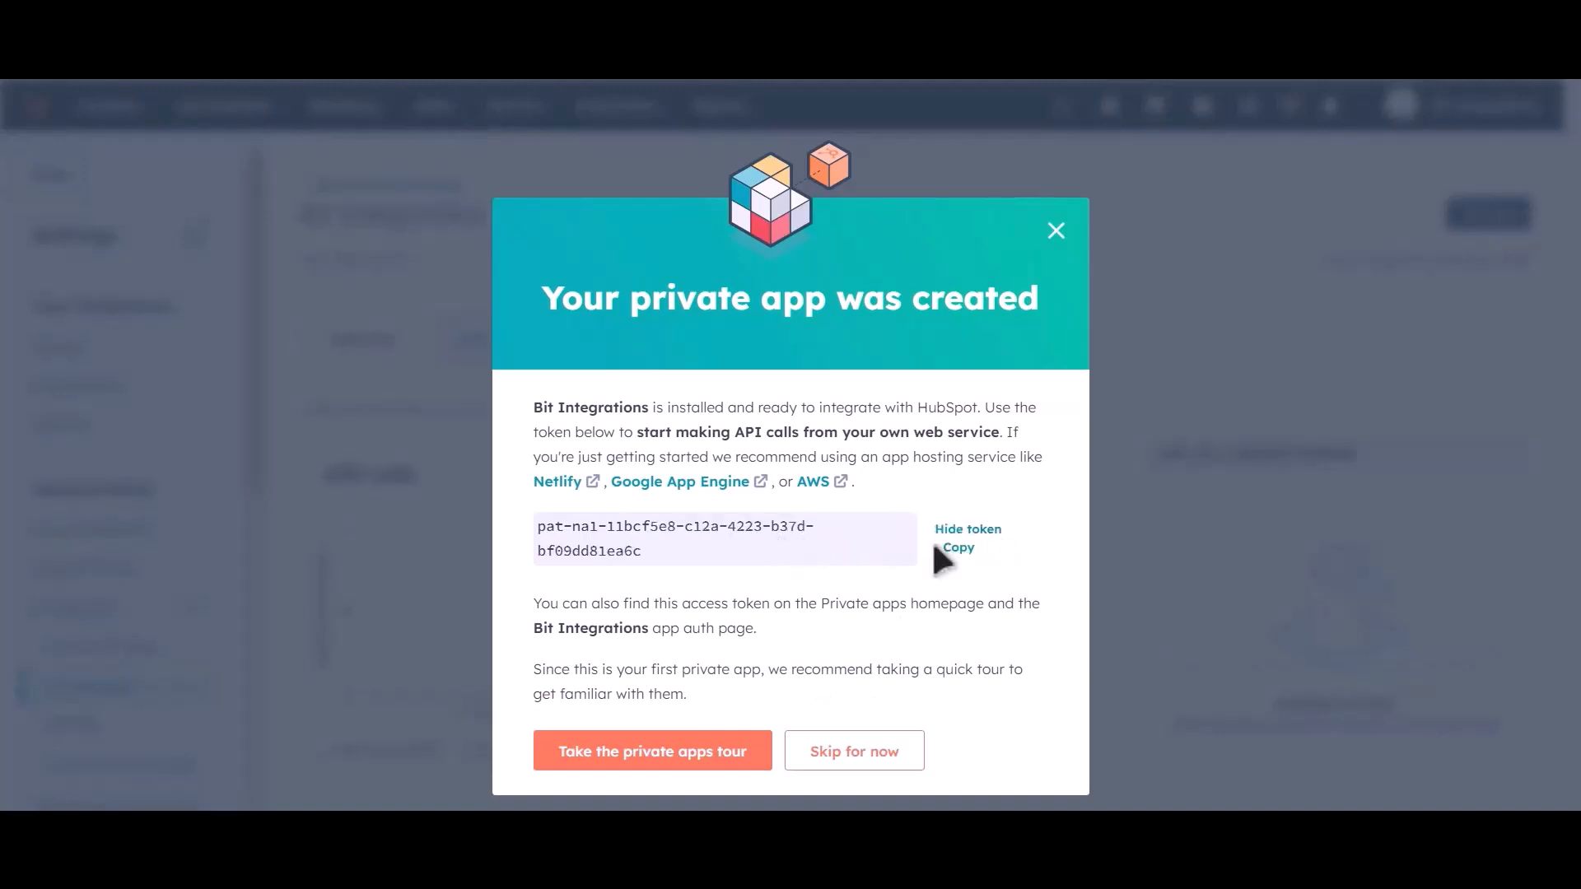
pyautogui.click(956, 550)
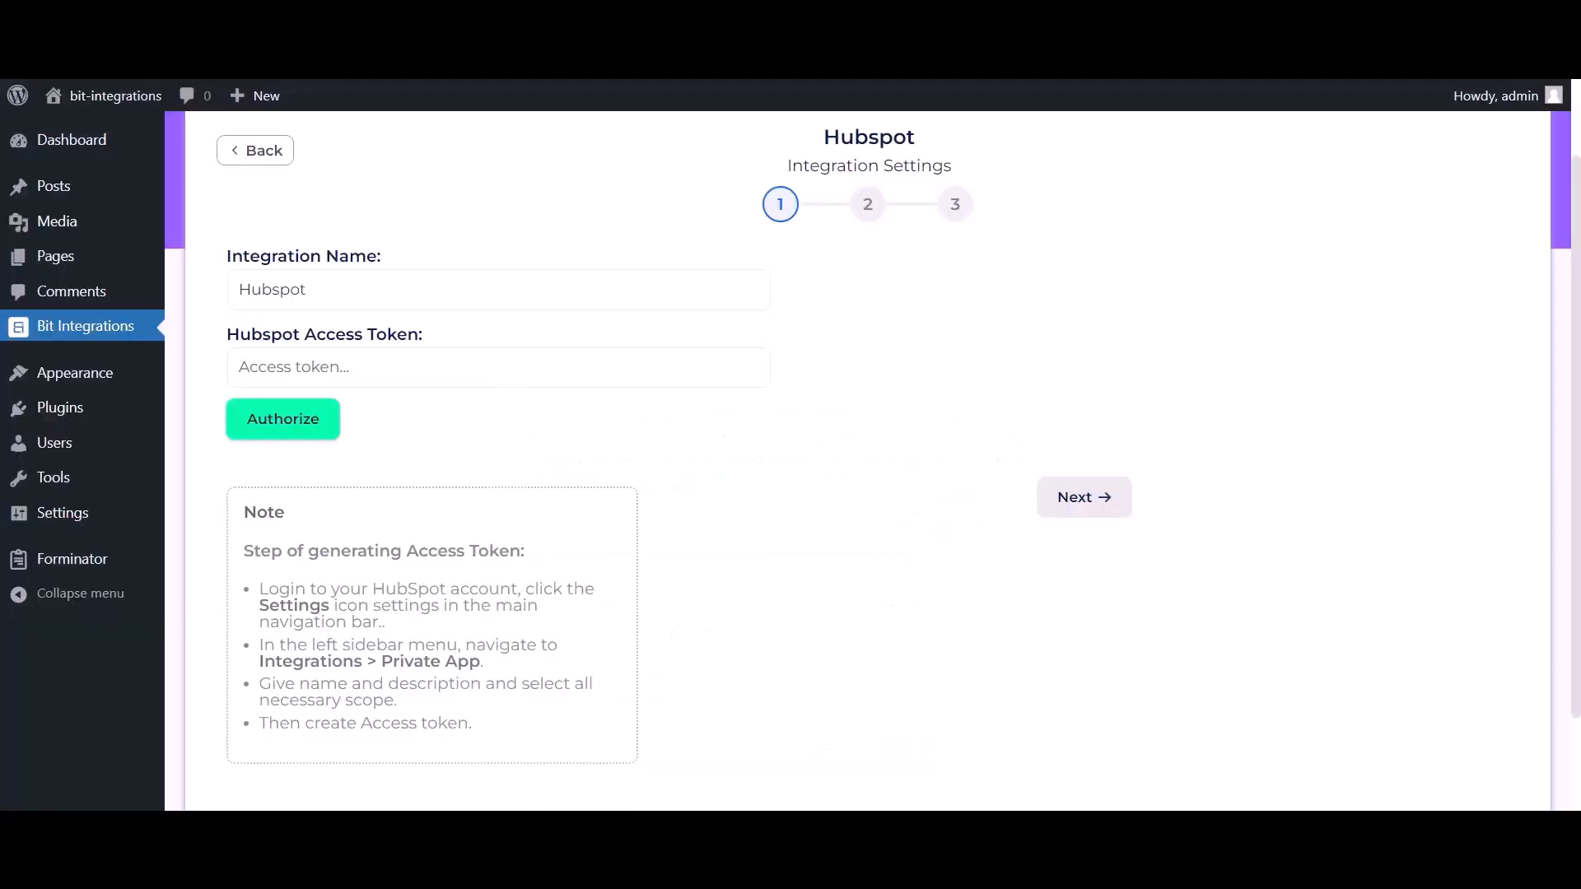
# Paste the HubSpot access token into Bit Integrations and authorize the connection
pyautogui.click(427, 367)
pyautogui.hotkey('ctrl', 'v')
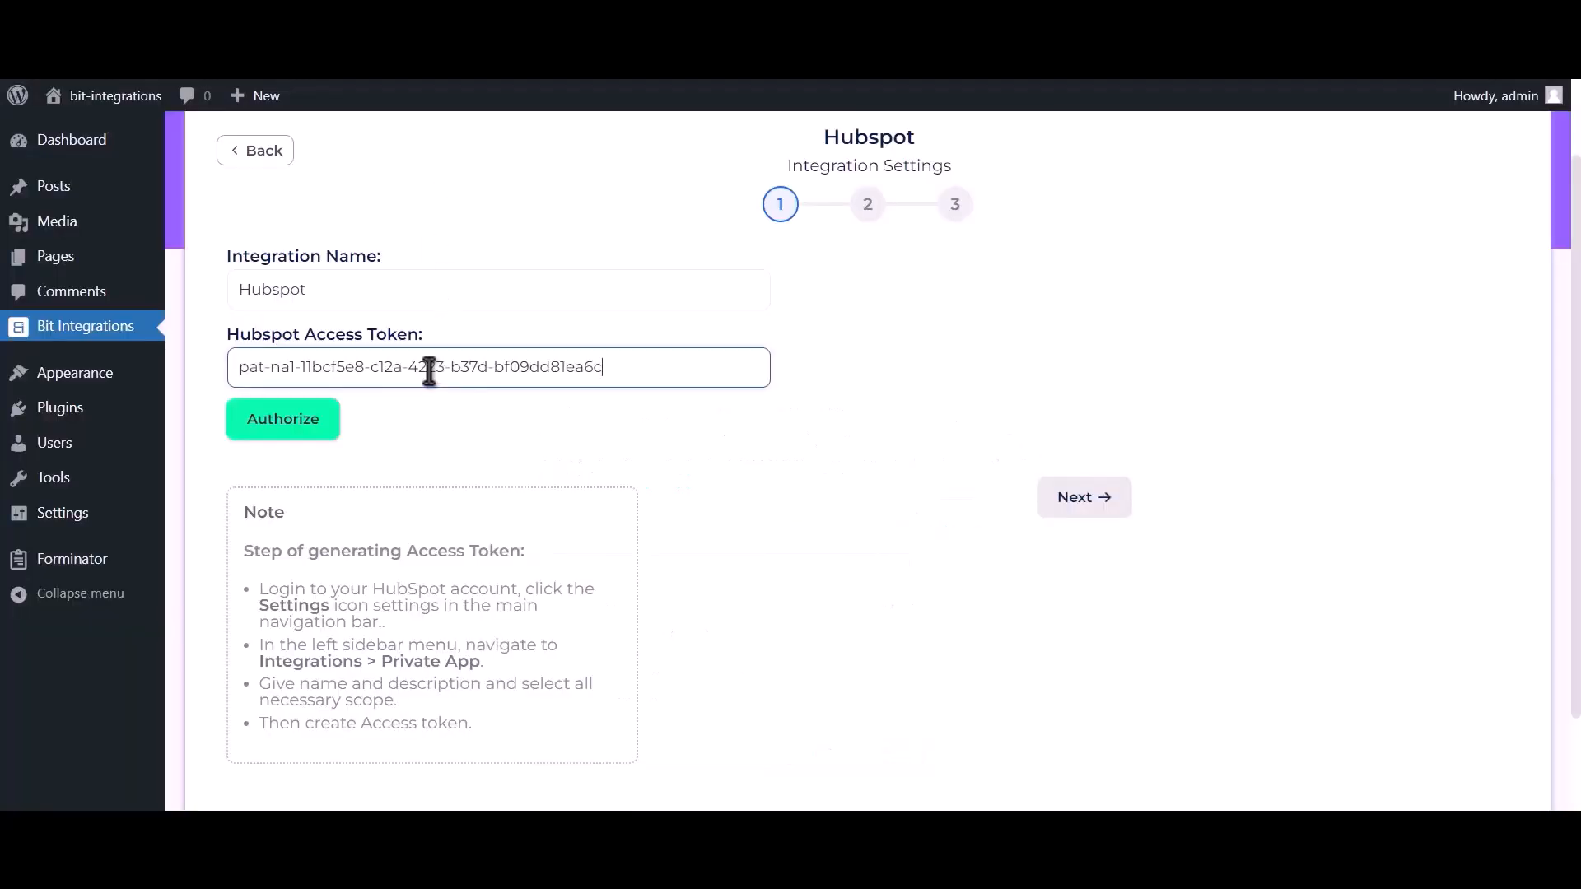
pyautogui.click(306, 433)
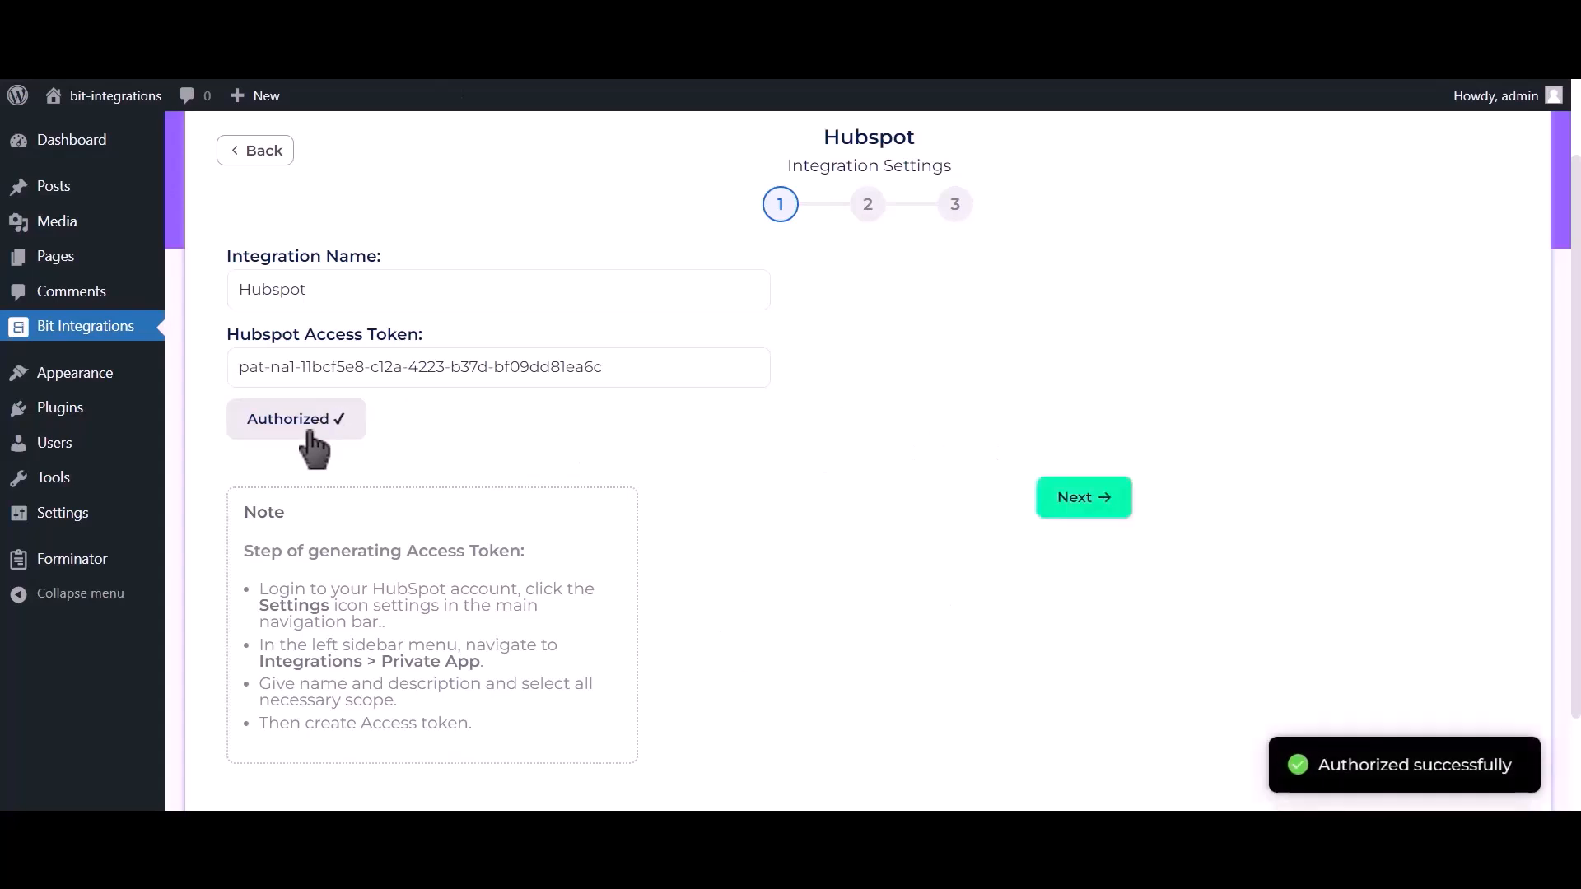
pyautogui.moveTo(1318, 765); pyautogui.dragTo(1505, 765)
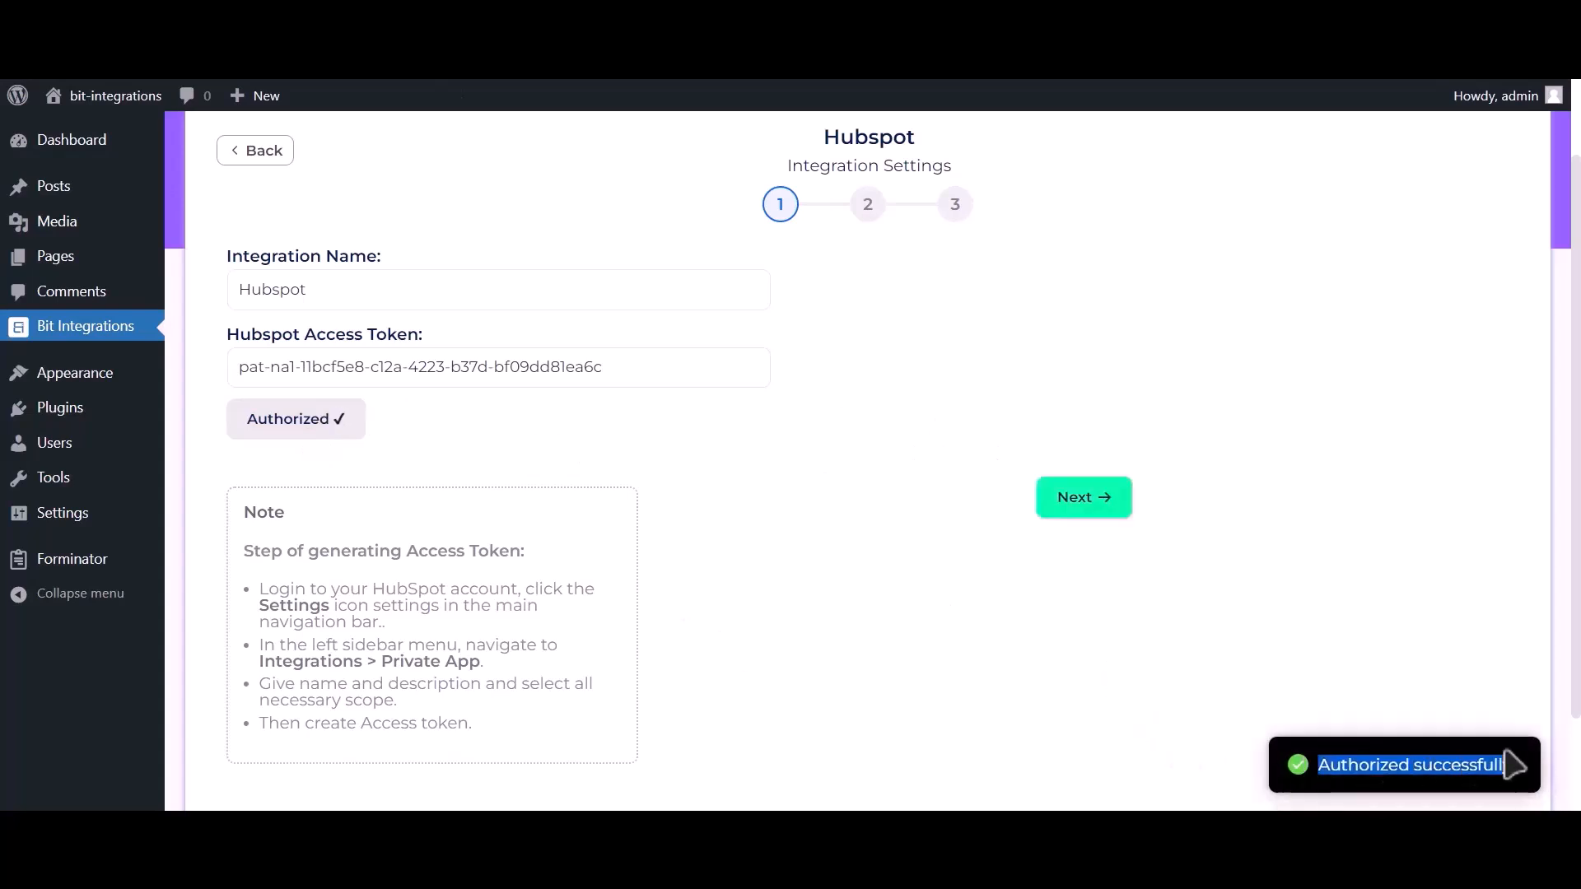
# Choose Create Contact as the HubSpot action and map Email Address-1 to Email
pyautogui.click(1099, 508)
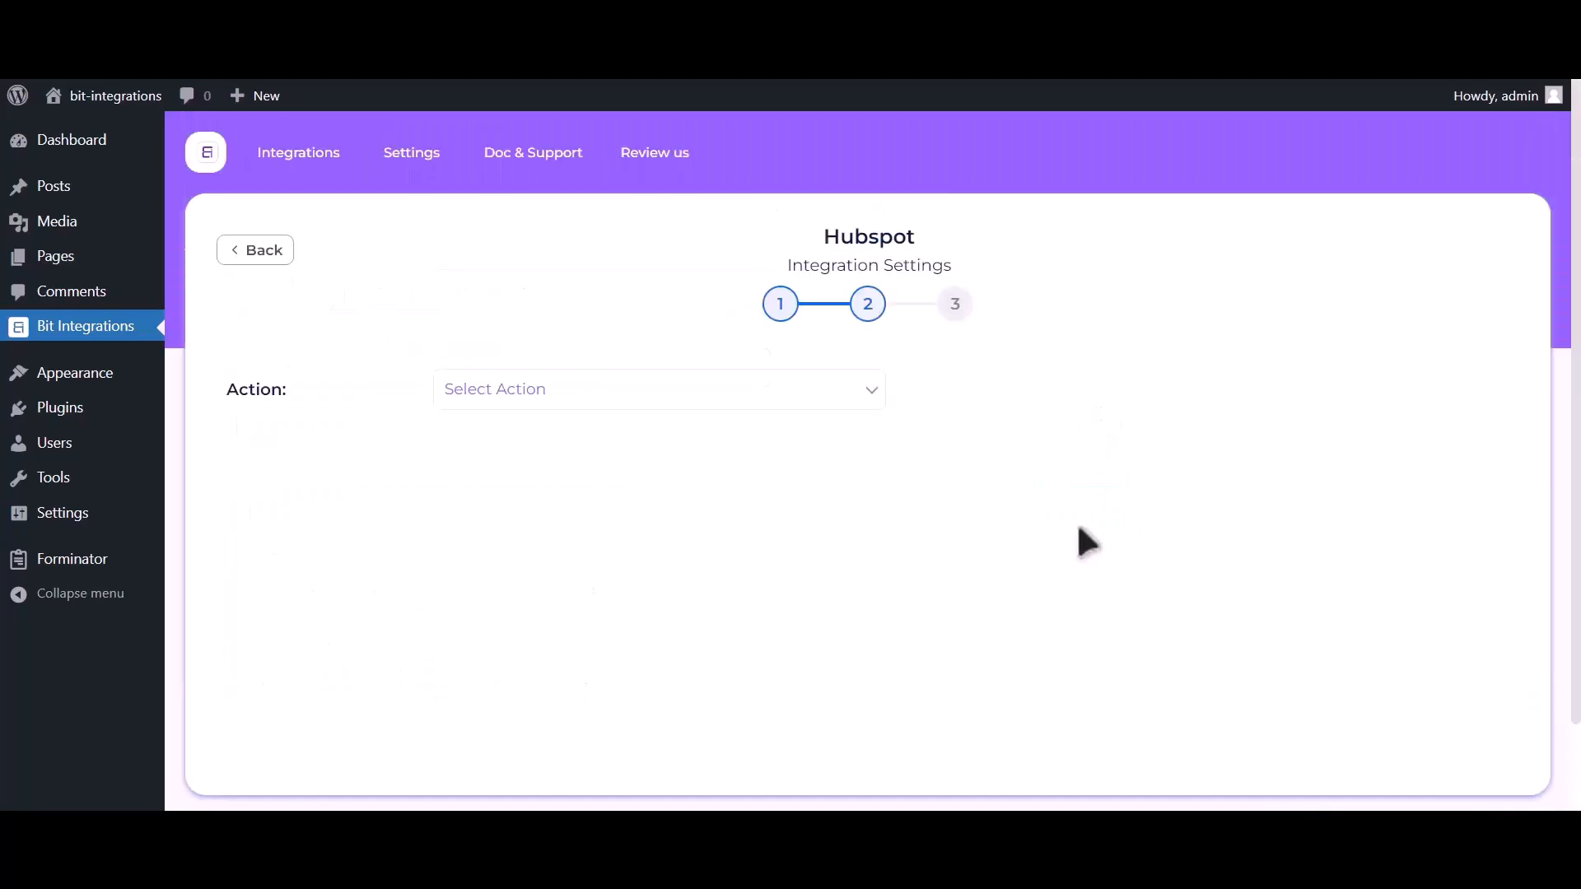
pyautogui.click(789, 391)
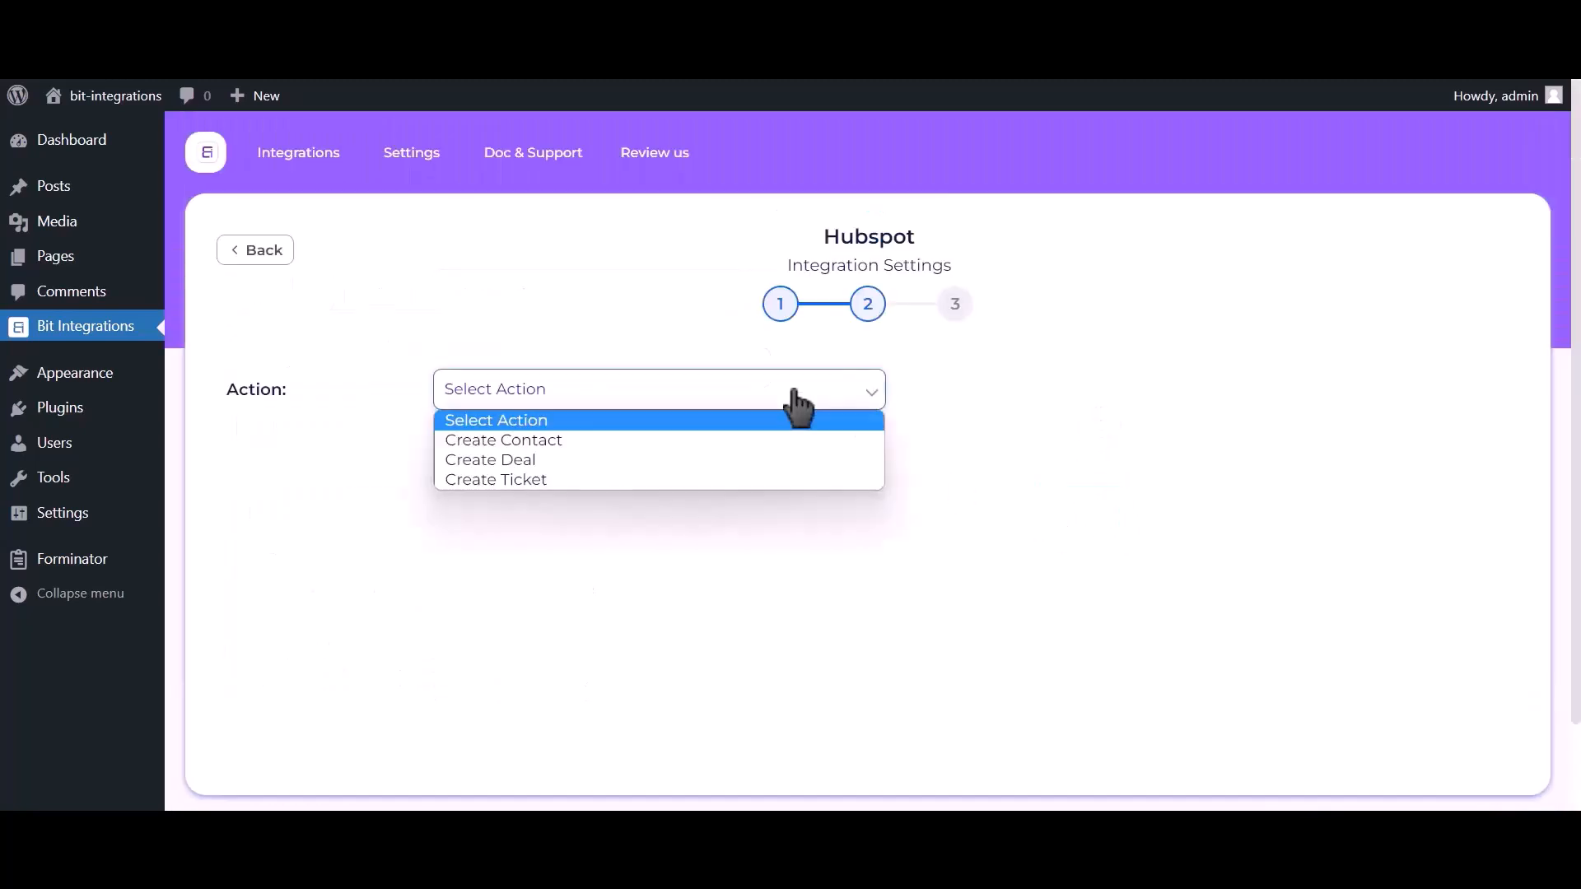
pyautogui.click(741, 440)
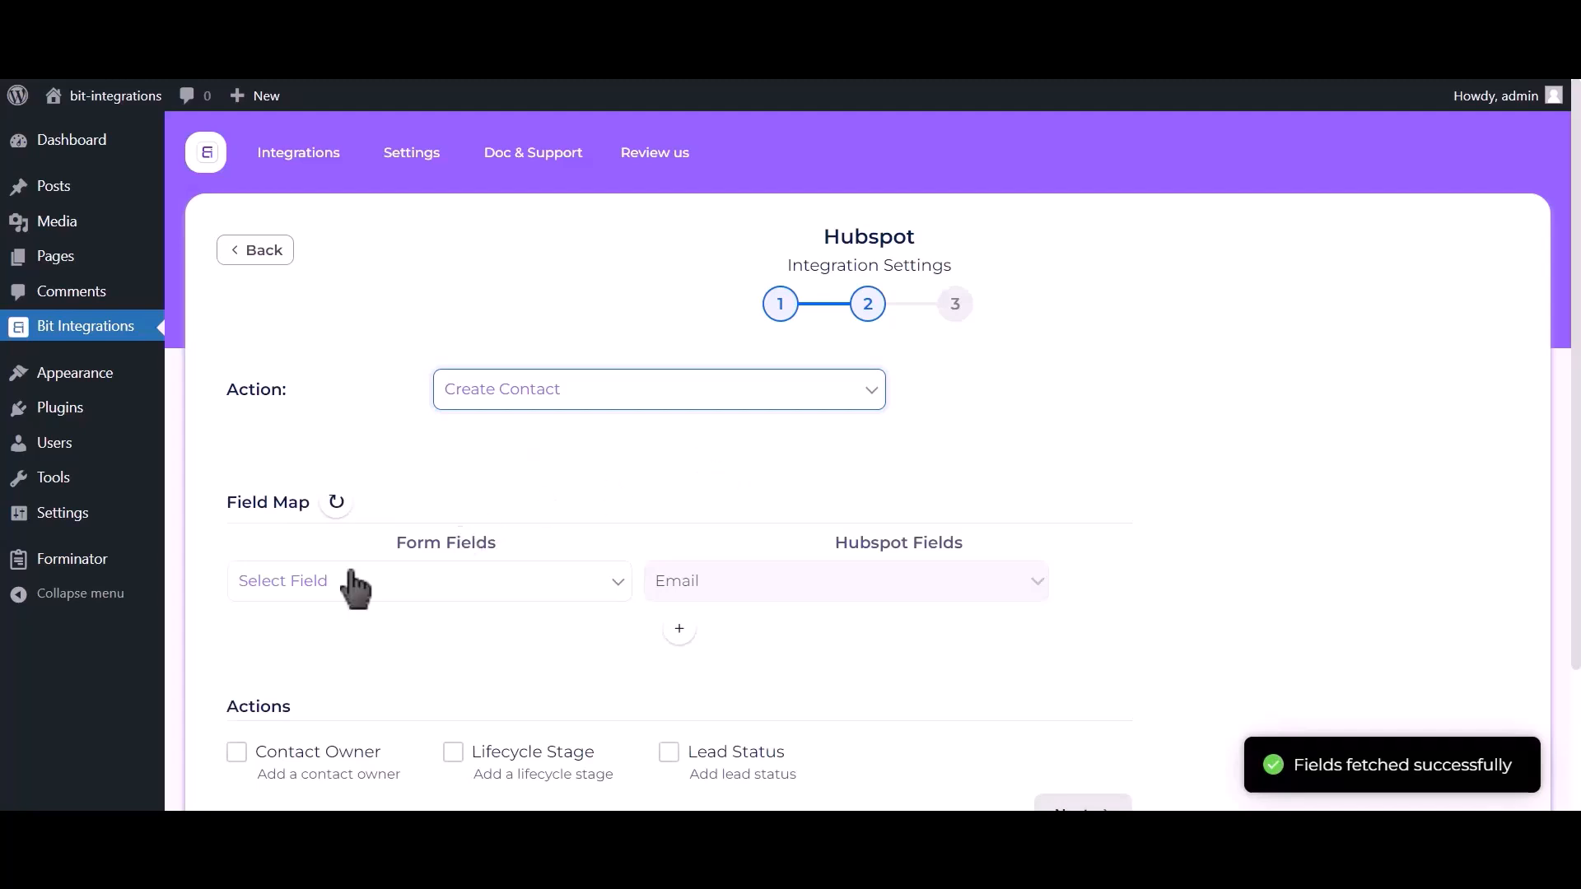
pyautogui.click(335, 583)
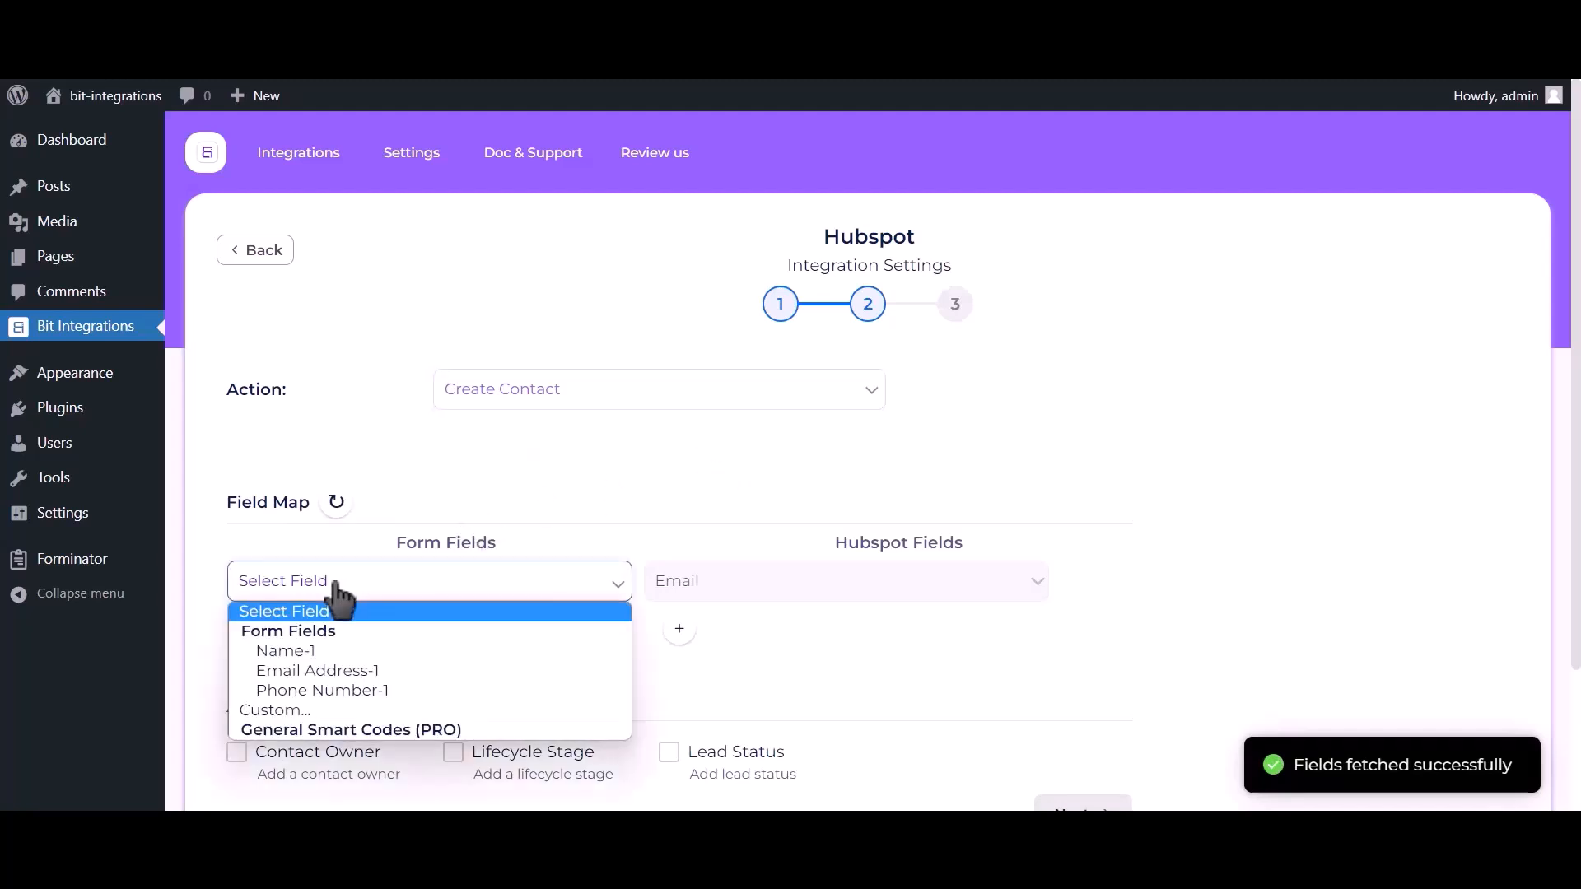
pyautogui.click(333, 669)
# Map the form's Name-1 field to HubSpot First Name
pyautogui.click(673, 630)
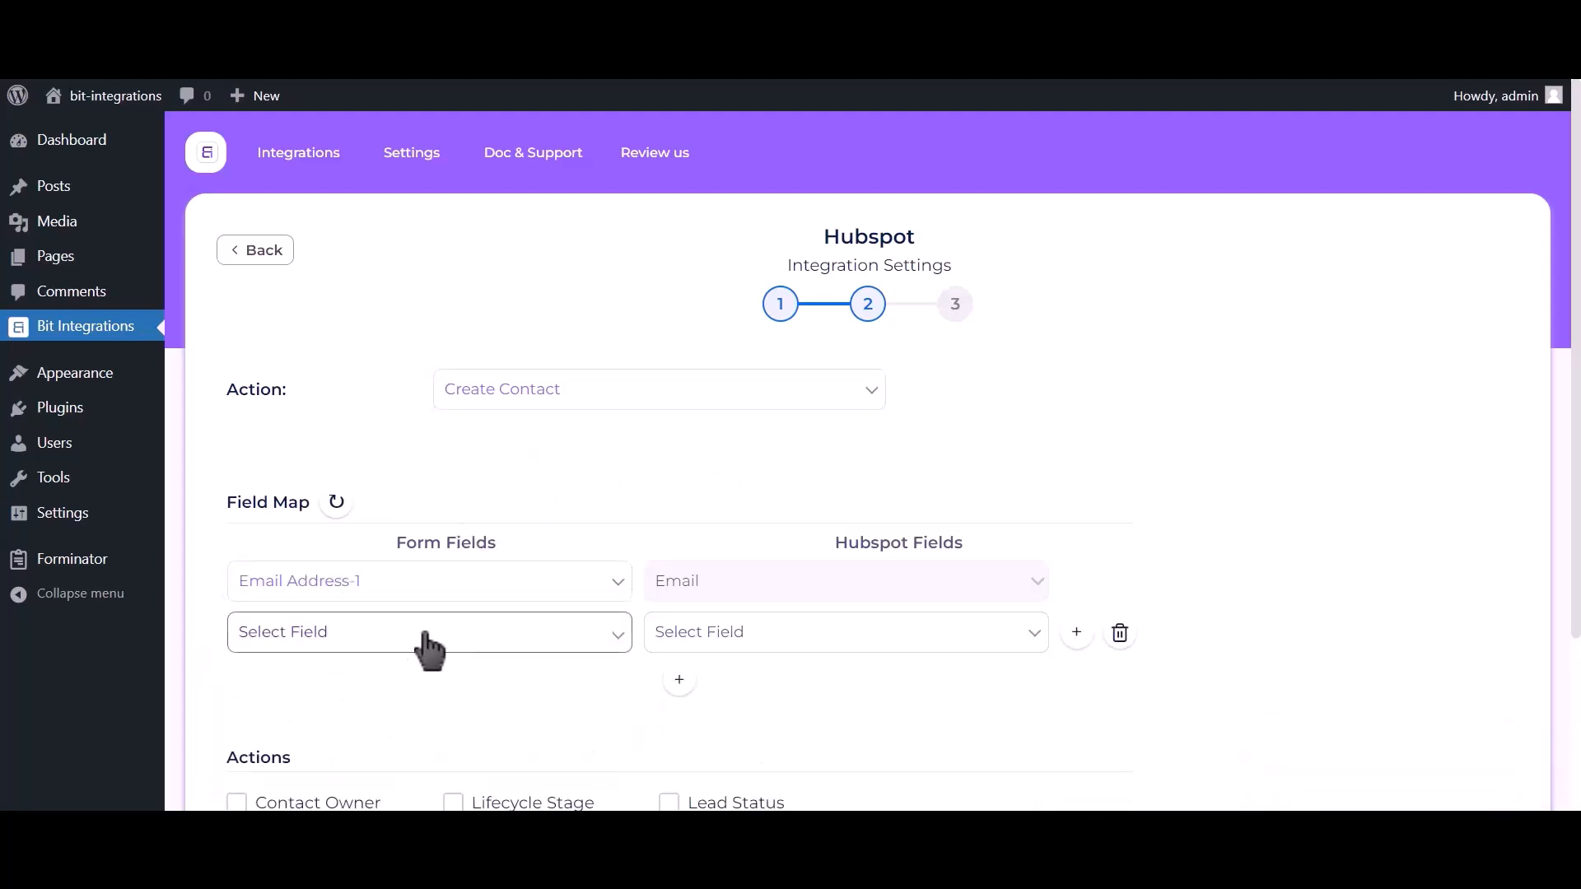
pyautogui.click(418, 636)
pyautogui.click(387, 703)
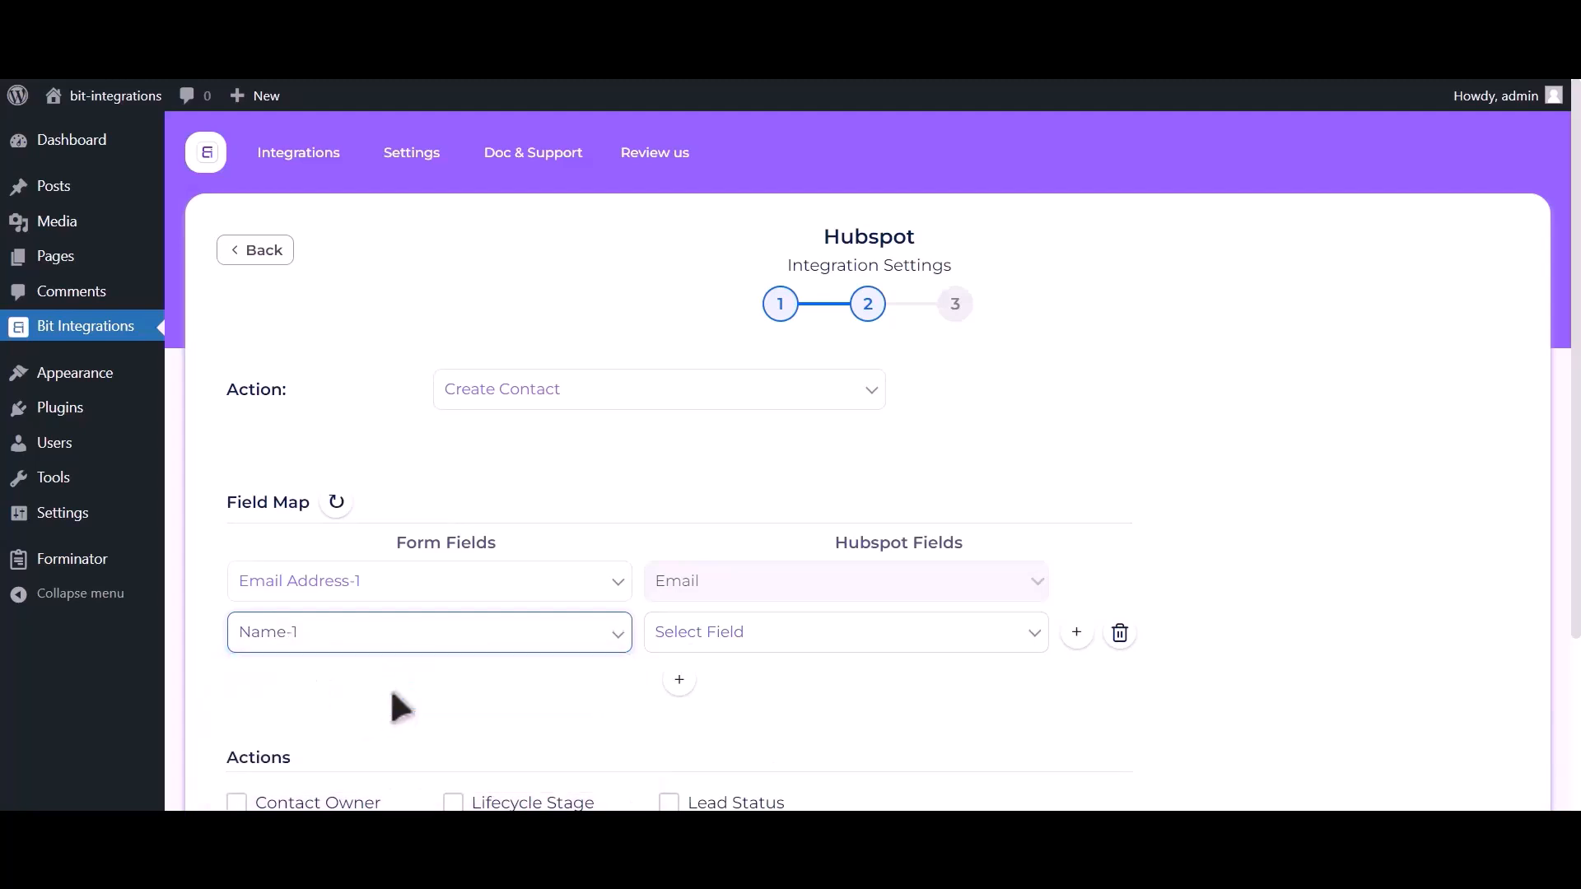
pyautogui.click(834, 642)
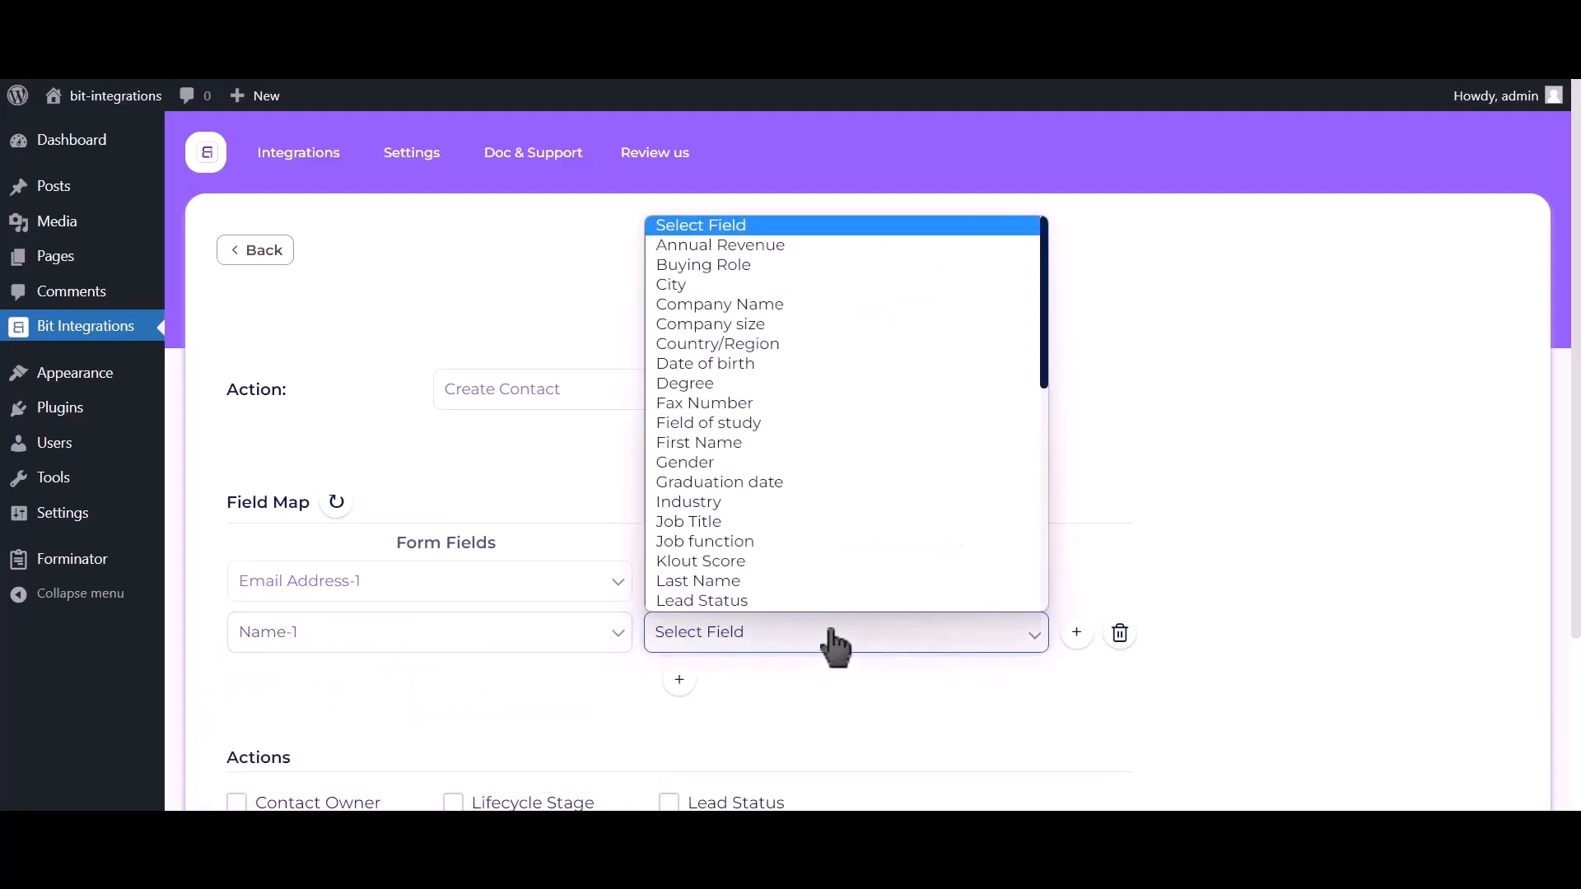
pyautogui.click(728, 443)
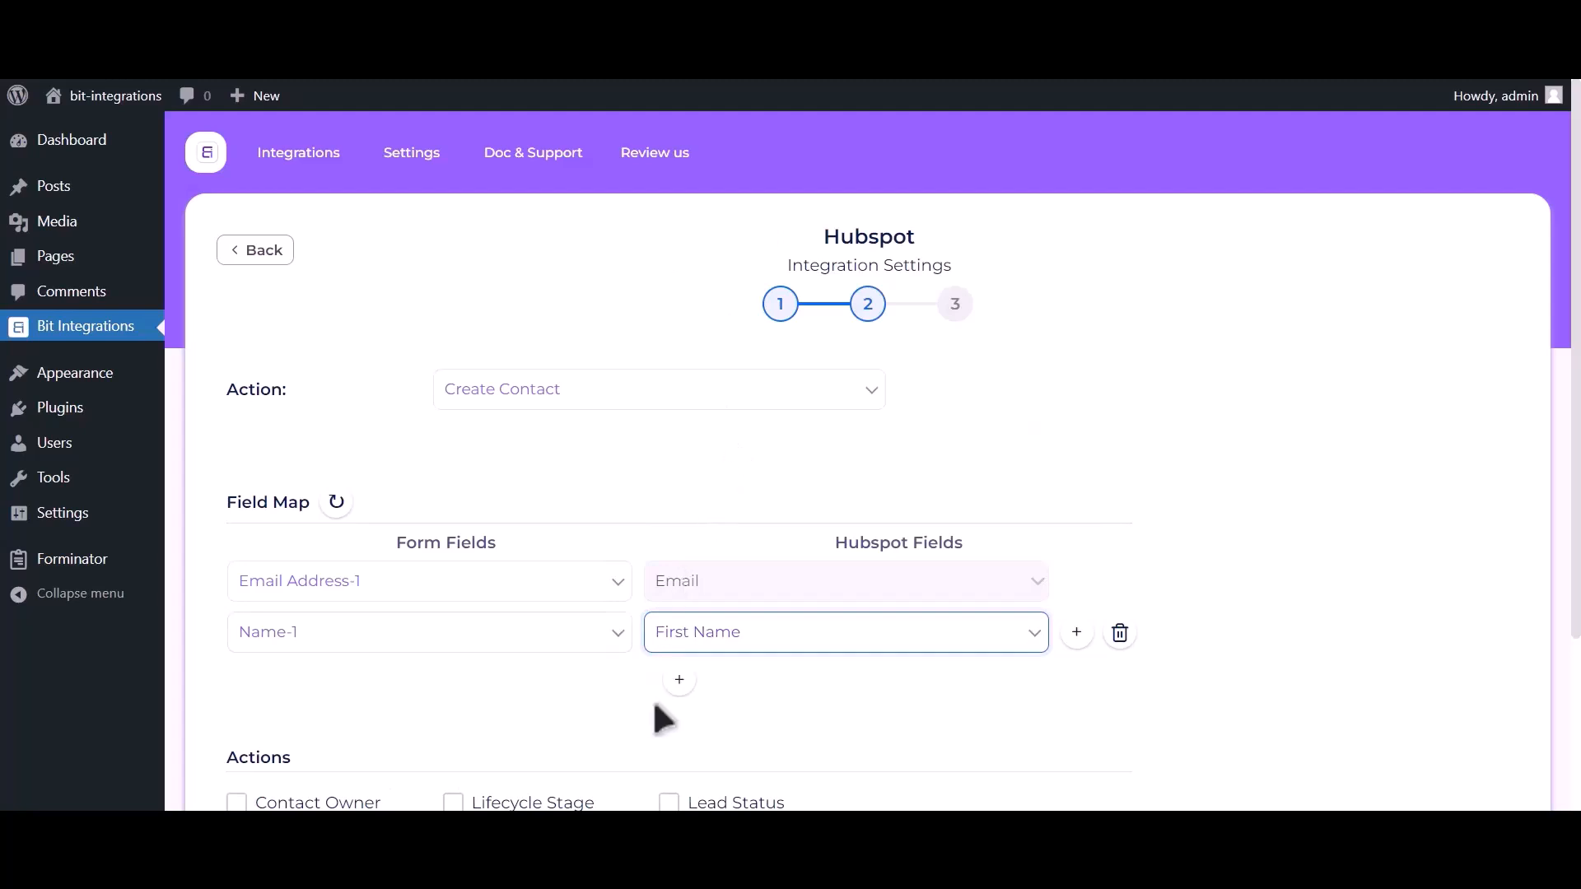
# Map Phone Number-1 to HubSpot Phone Number and continue to the final step
pyautogui.click(679, 684)
pyautogui.click(417, 706)
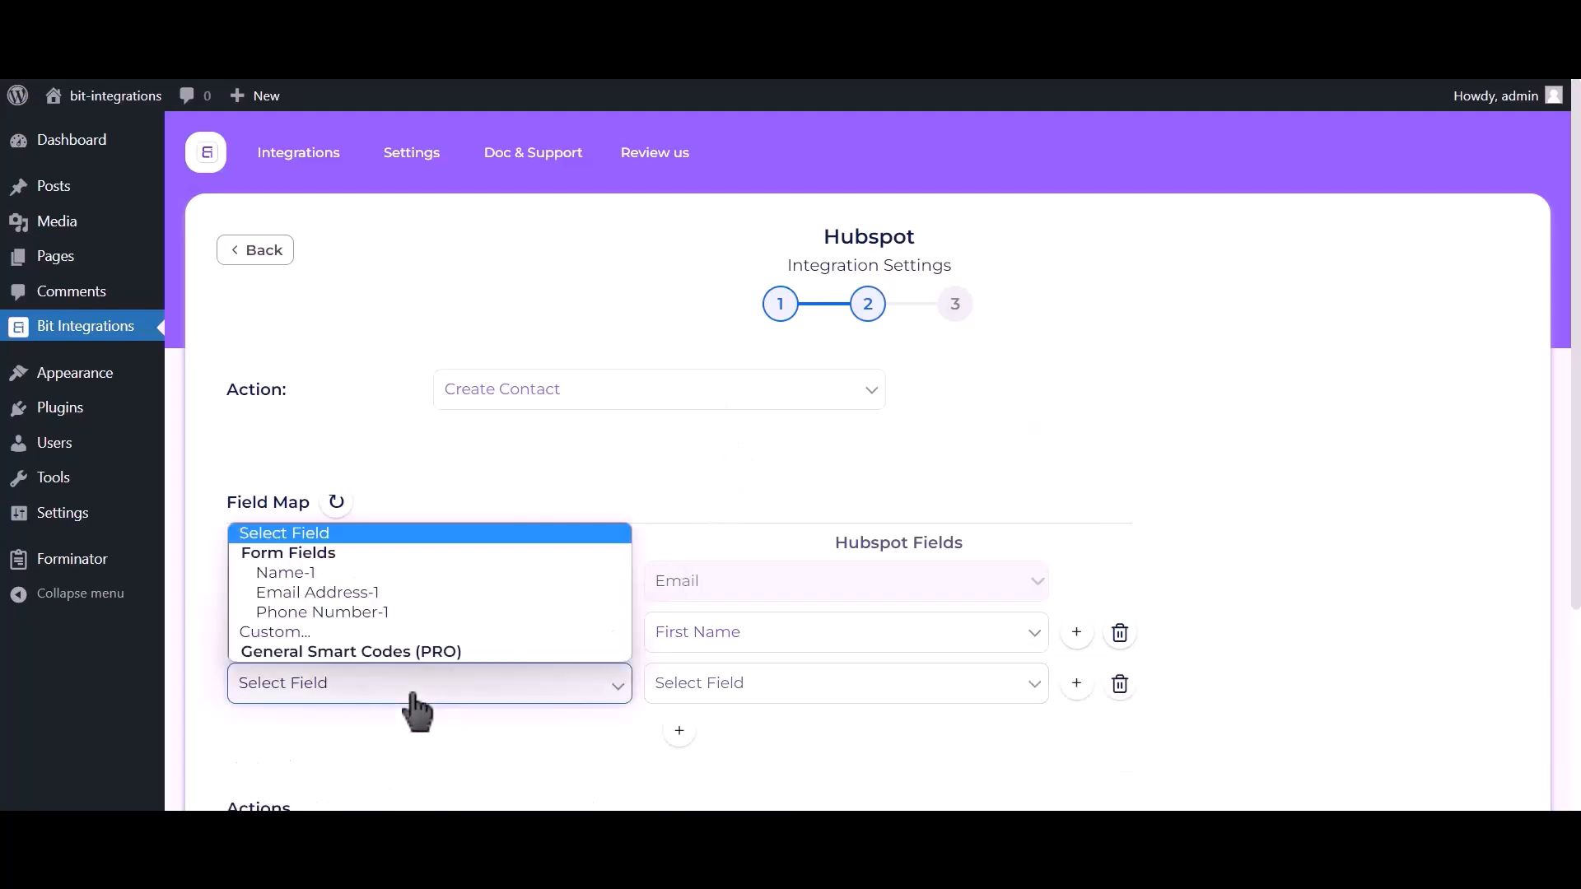
pyautogui.click(384, 612)
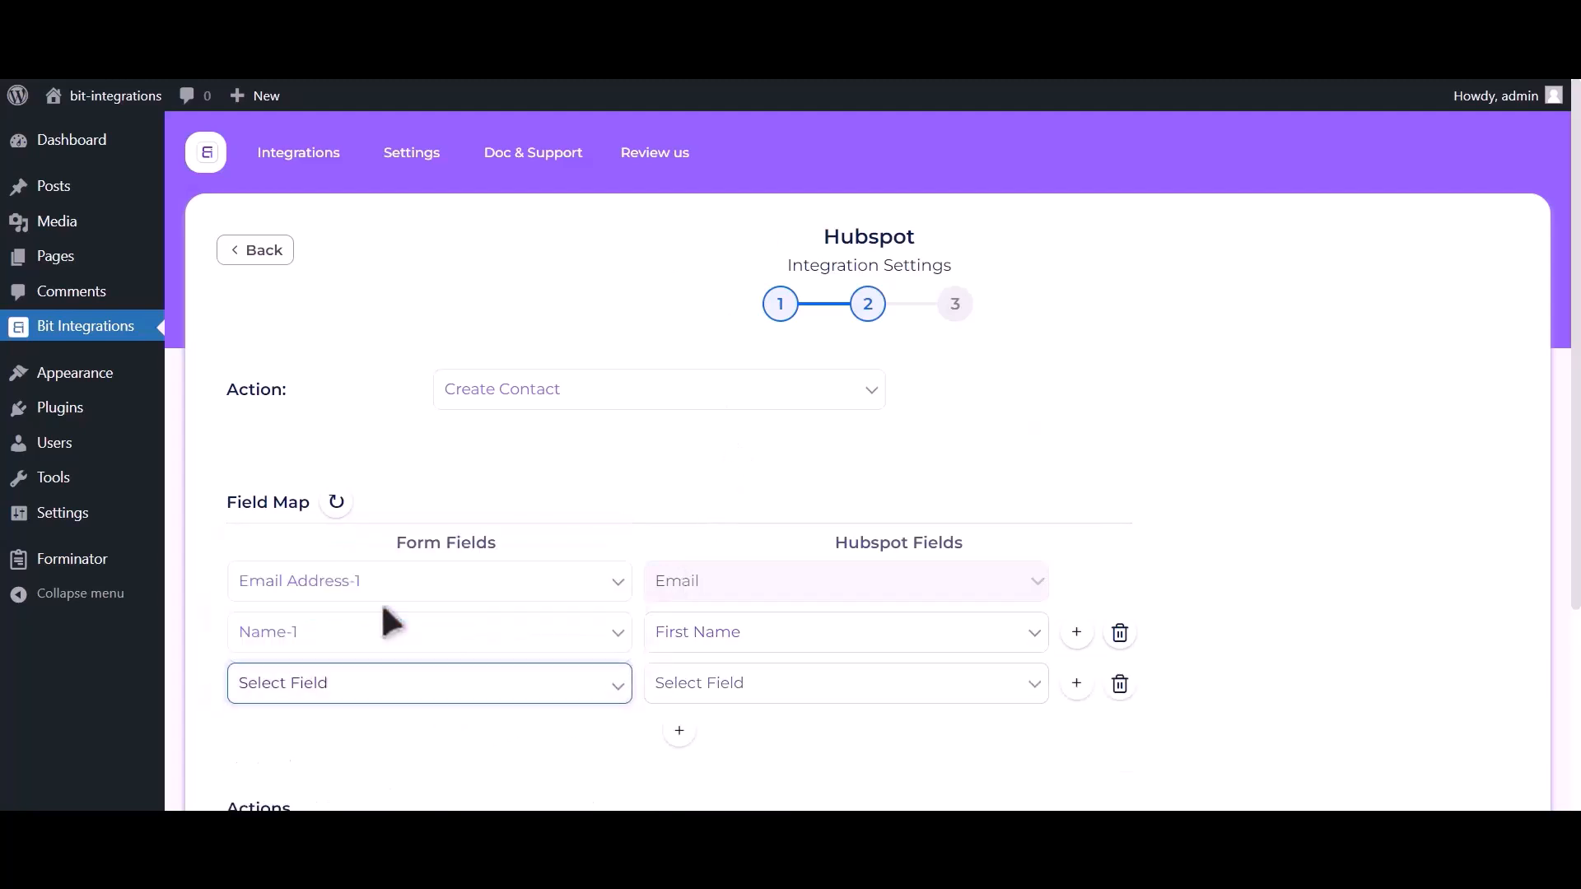
pyautogui.click(753, 688)
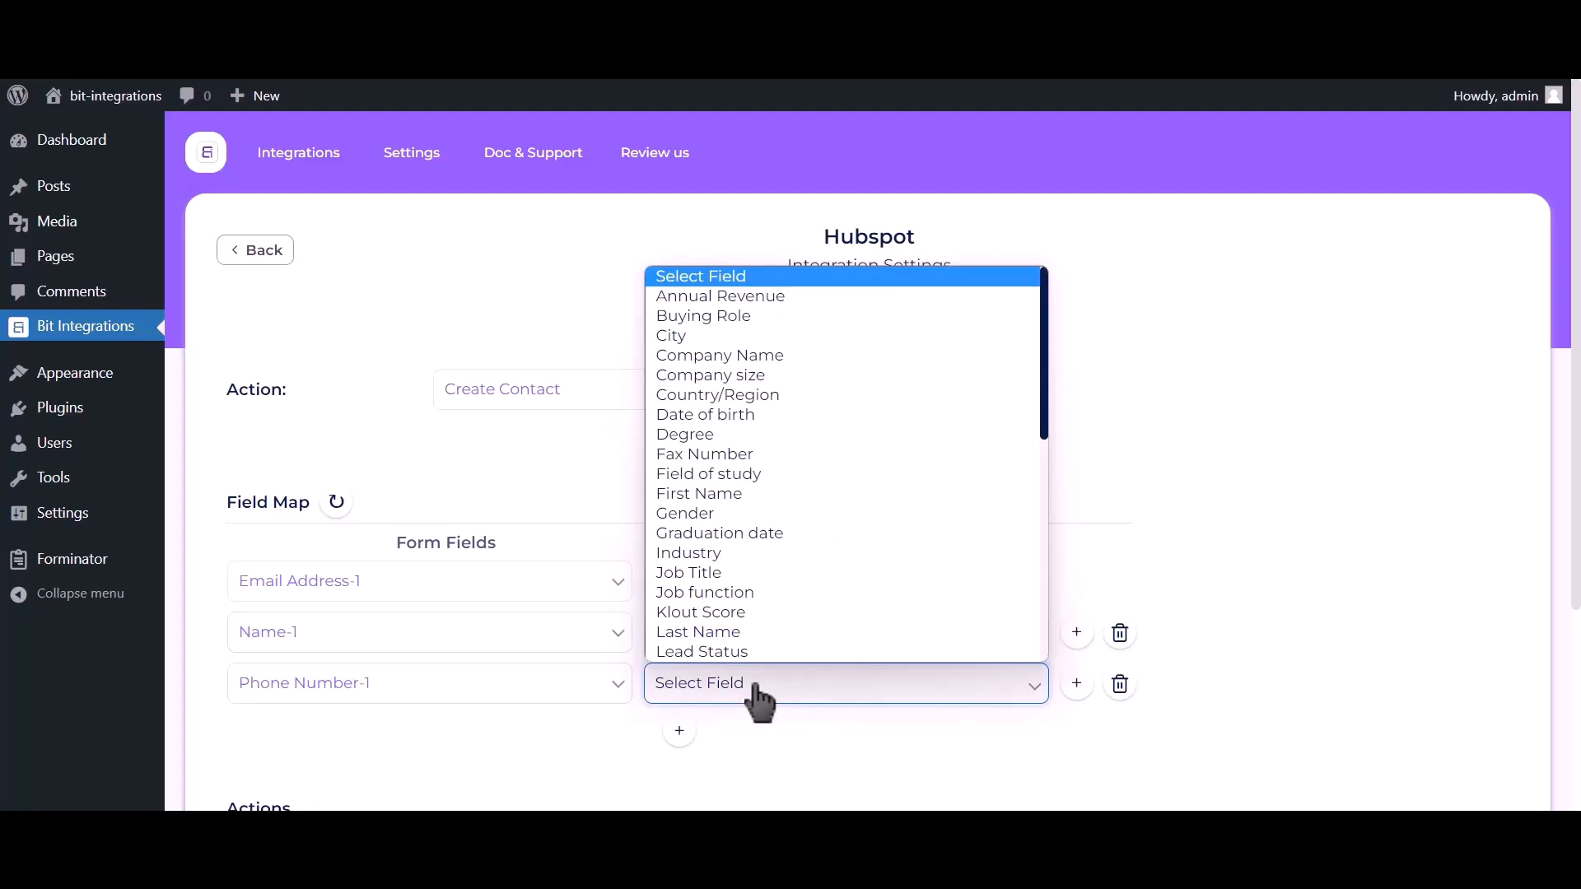
pyautogui.write('p')
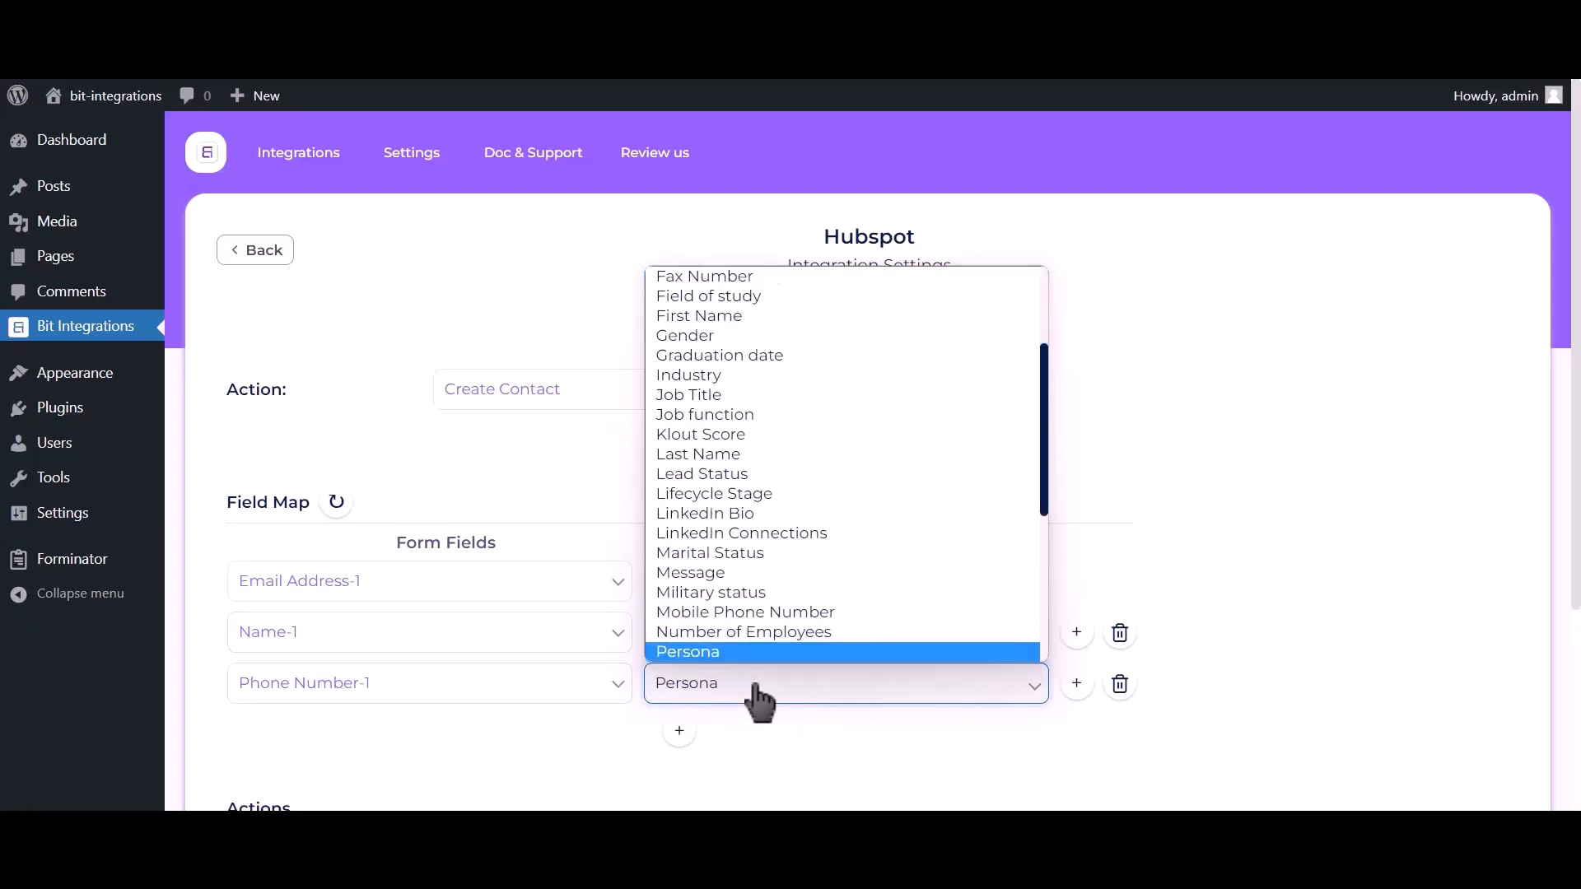
pyautogui.press('Down')
pyautogui.click(749, 651)
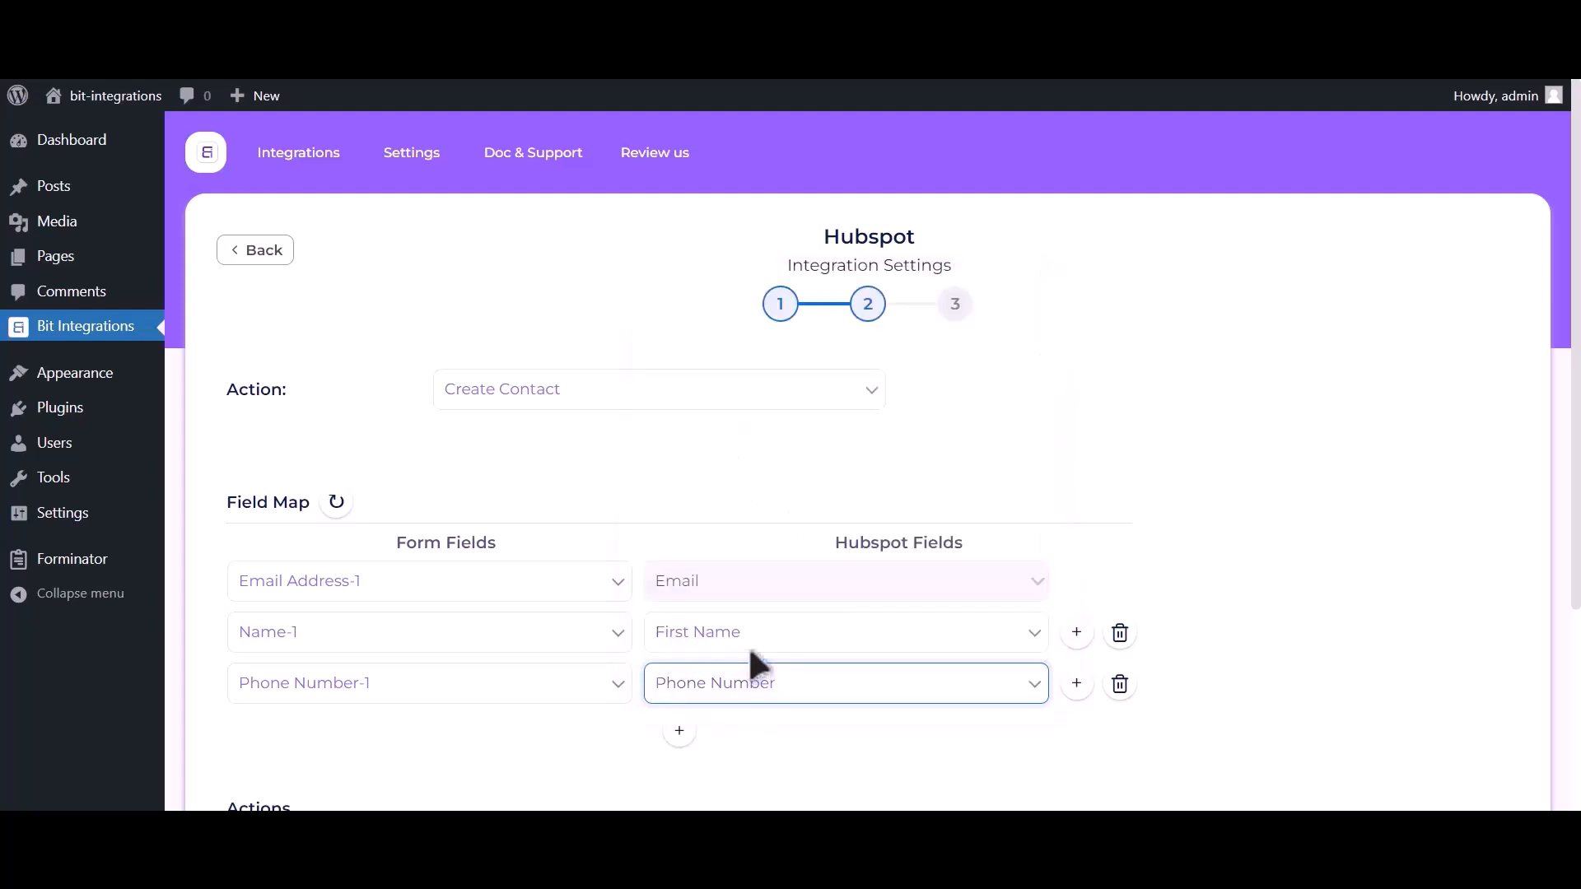
pyautogui.scroll(-3, 1251, 298)
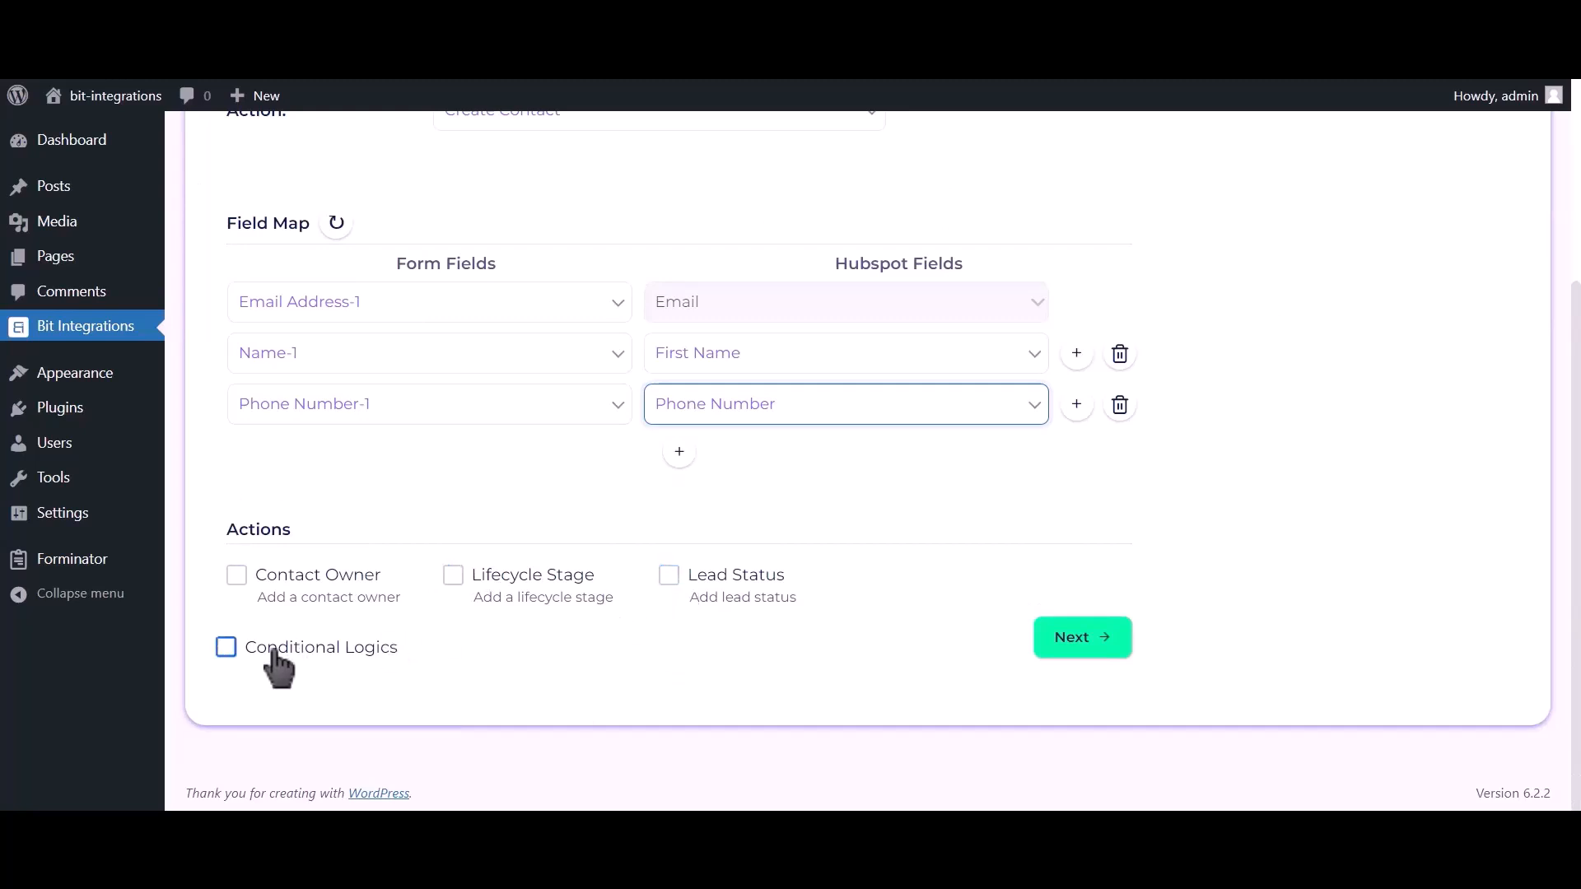
pyautogui.click(1096, 644)
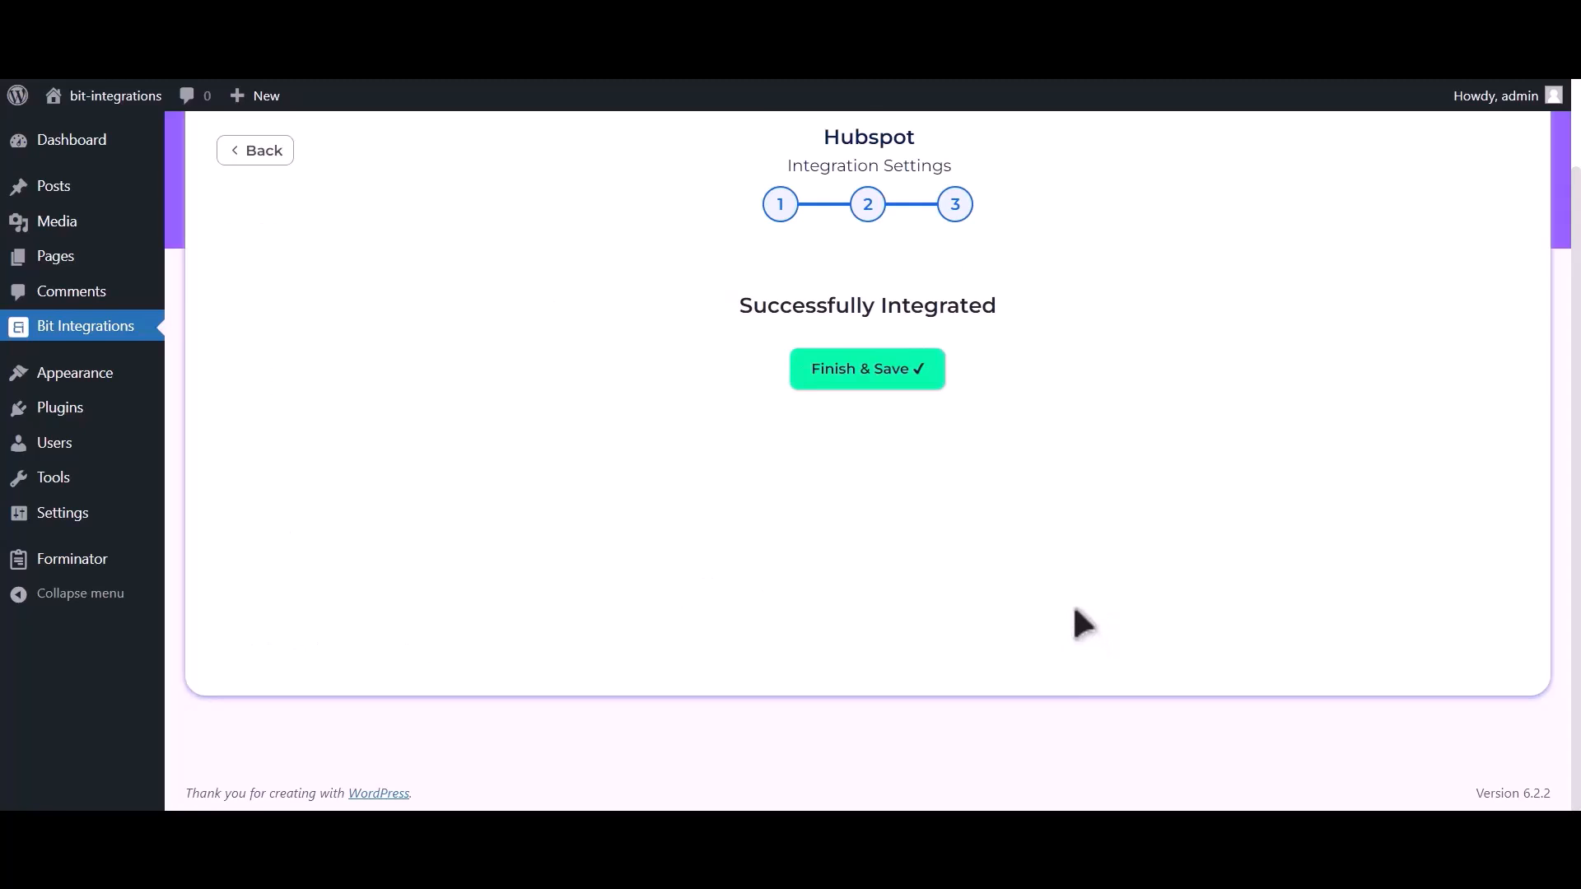
# Save the integration, then submit a form entry with name 'Integrations', an e-mail and phone number
pyautogui.click(884, 372)
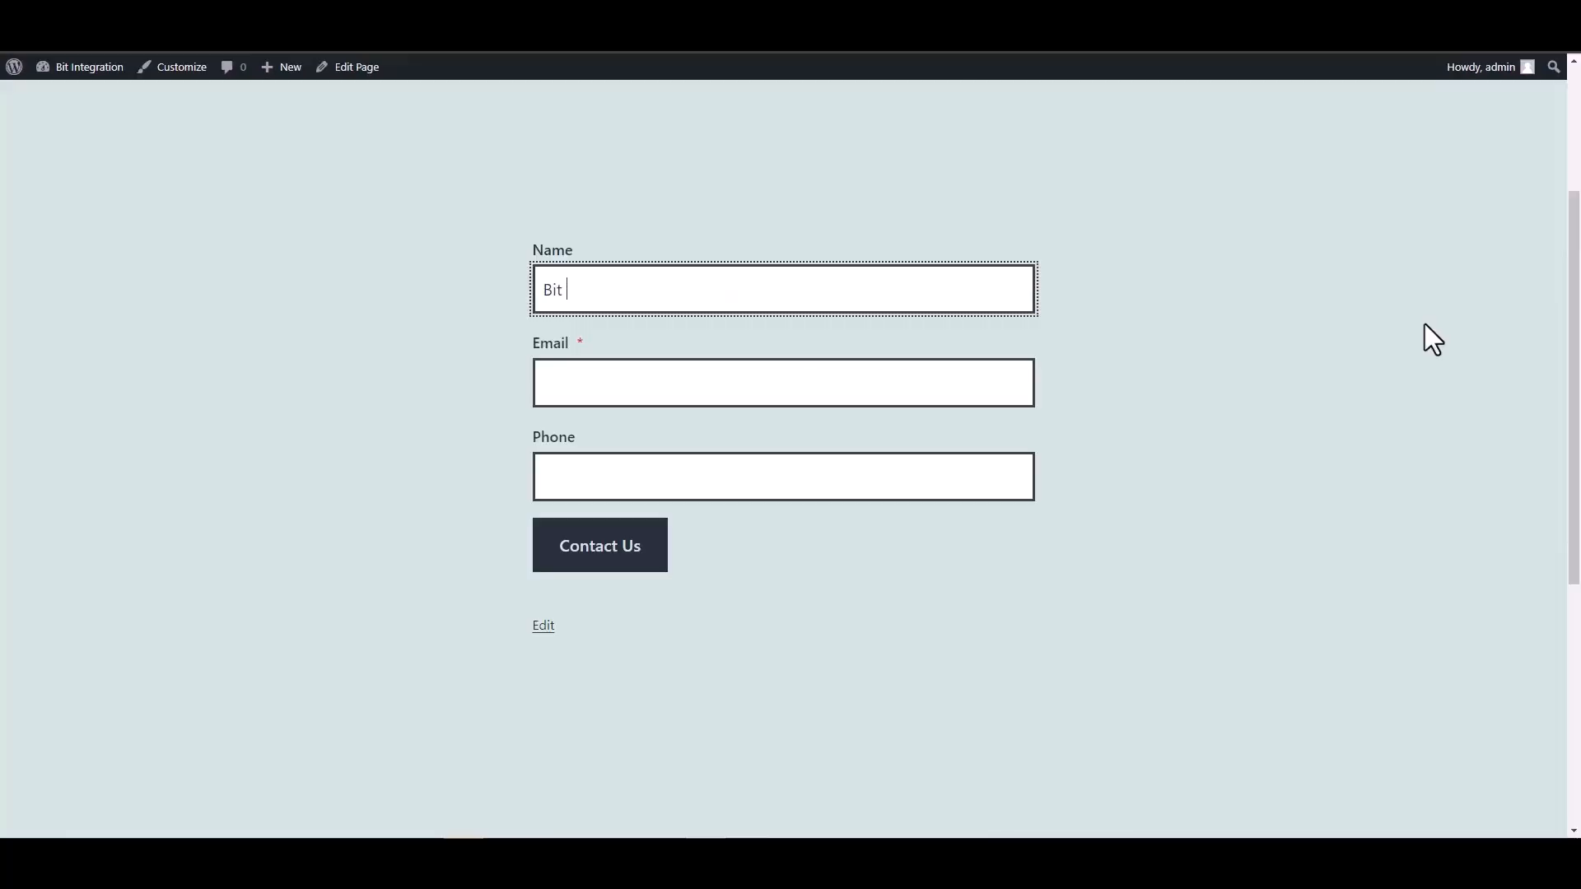
pyautogui.write('Integrations')
pyautogui.click(966, 382)
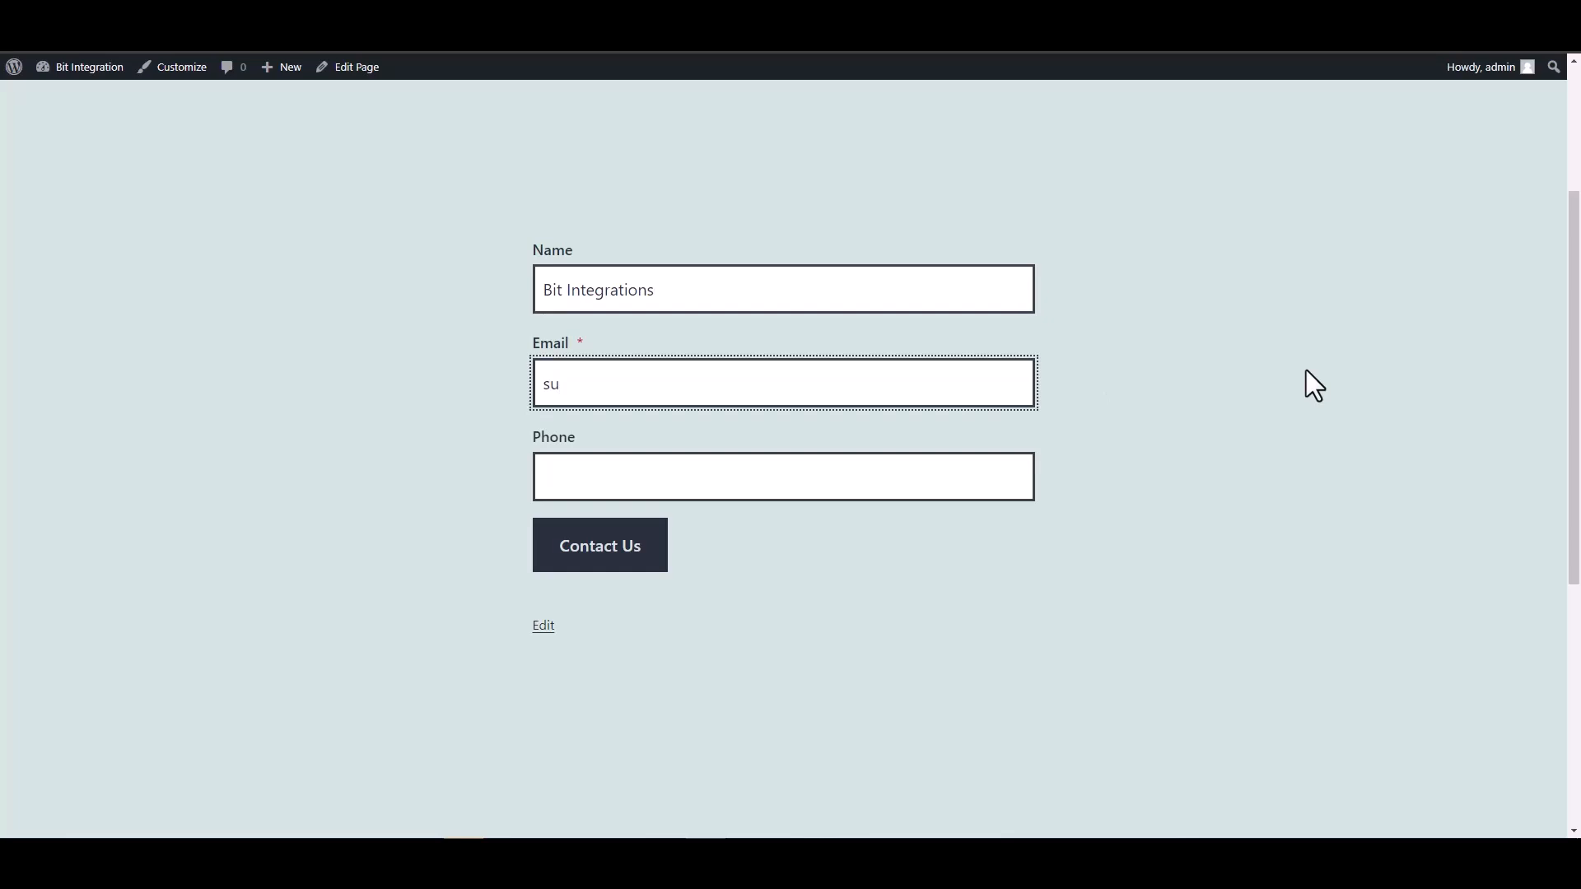
pyautogui.click(934, 482)
pyautogui.write('444555666')
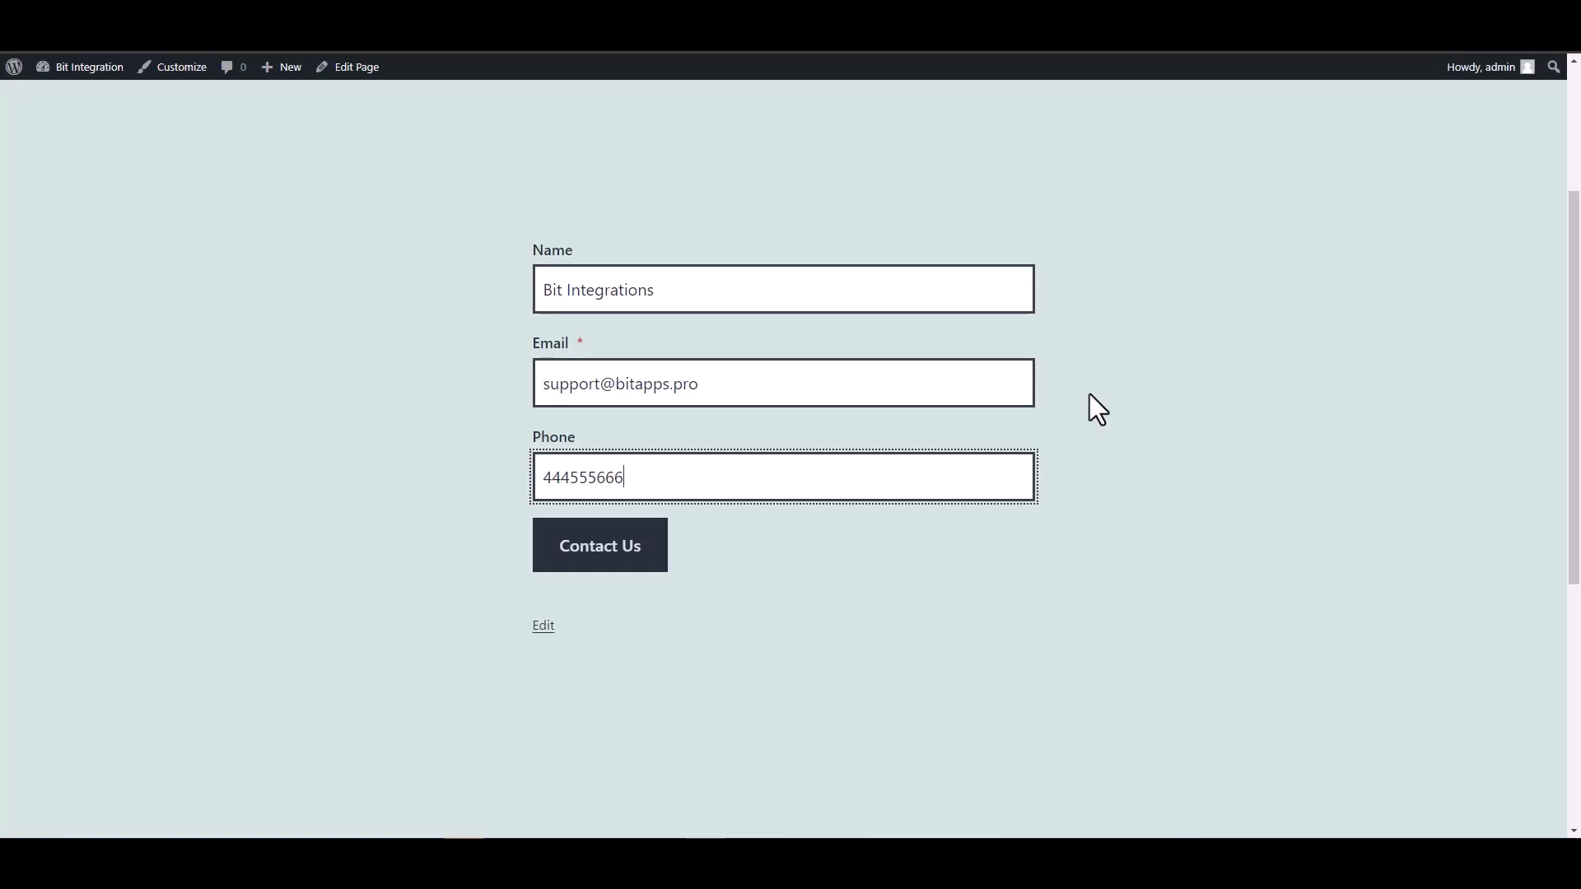
pyautogui.press('Return')
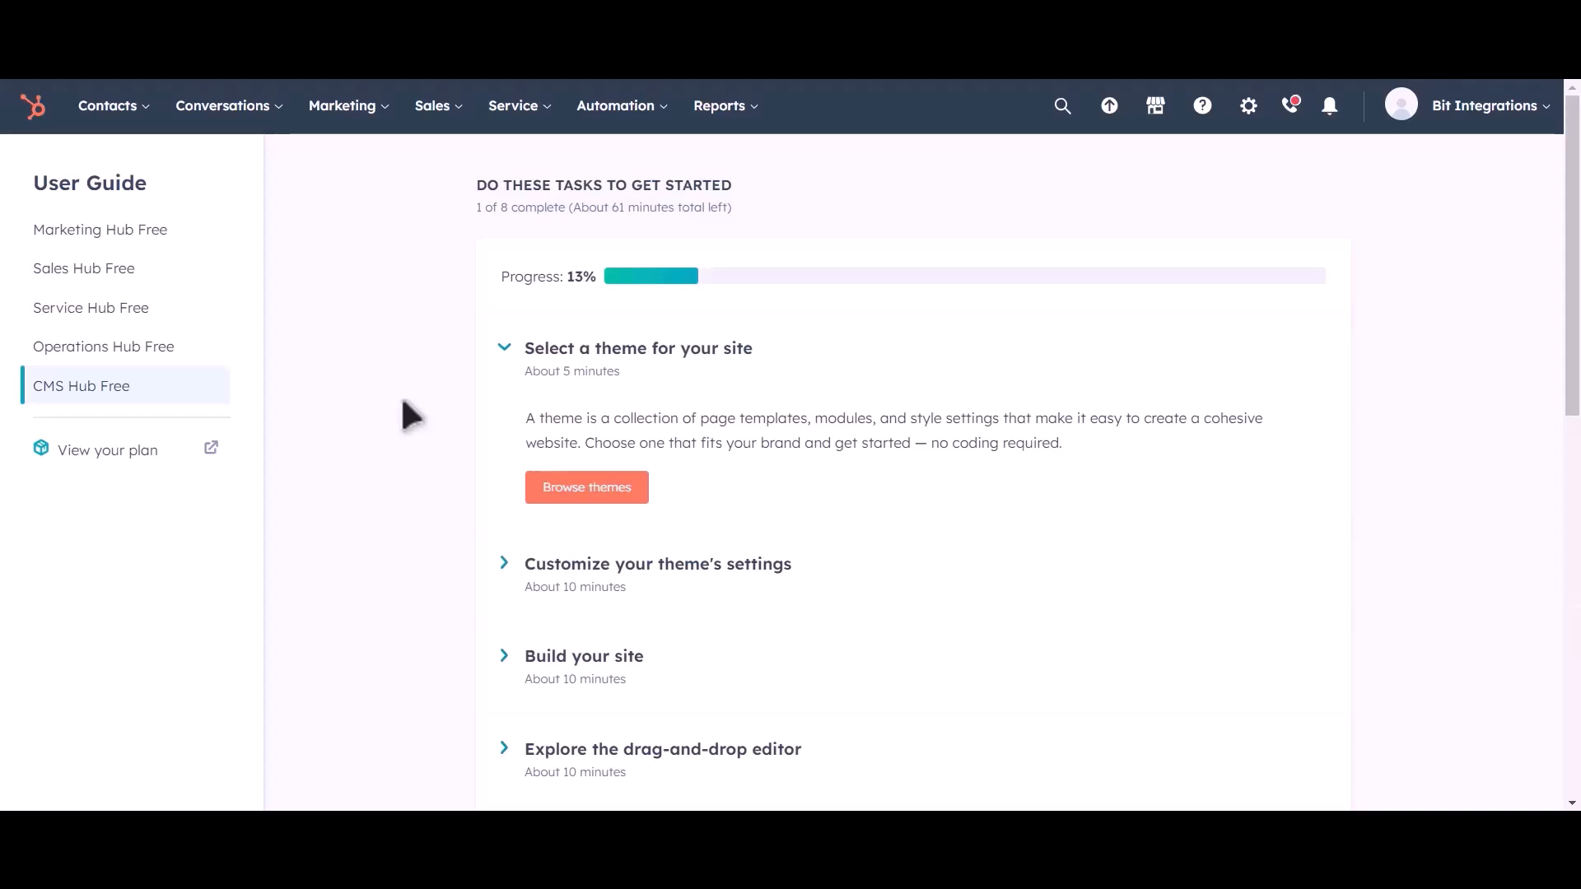
# Preview the Bit Integrations test contact in HubSpot Contacts to confirm its submitted e-mail and phone
pyautogui.click(128, 107)
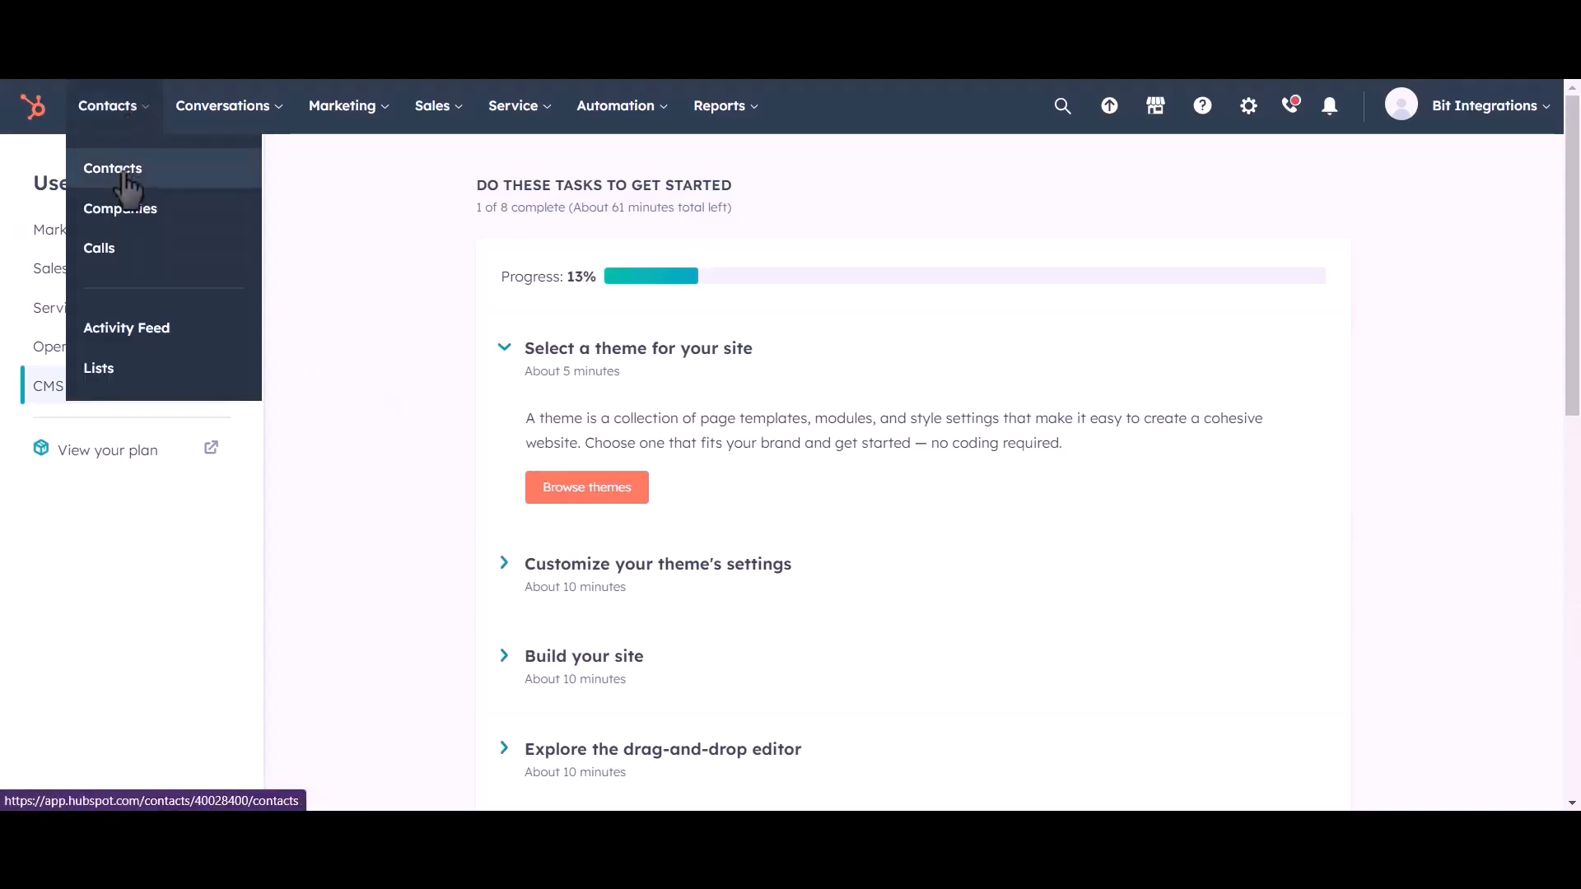
pyautogui.click(124, 171)
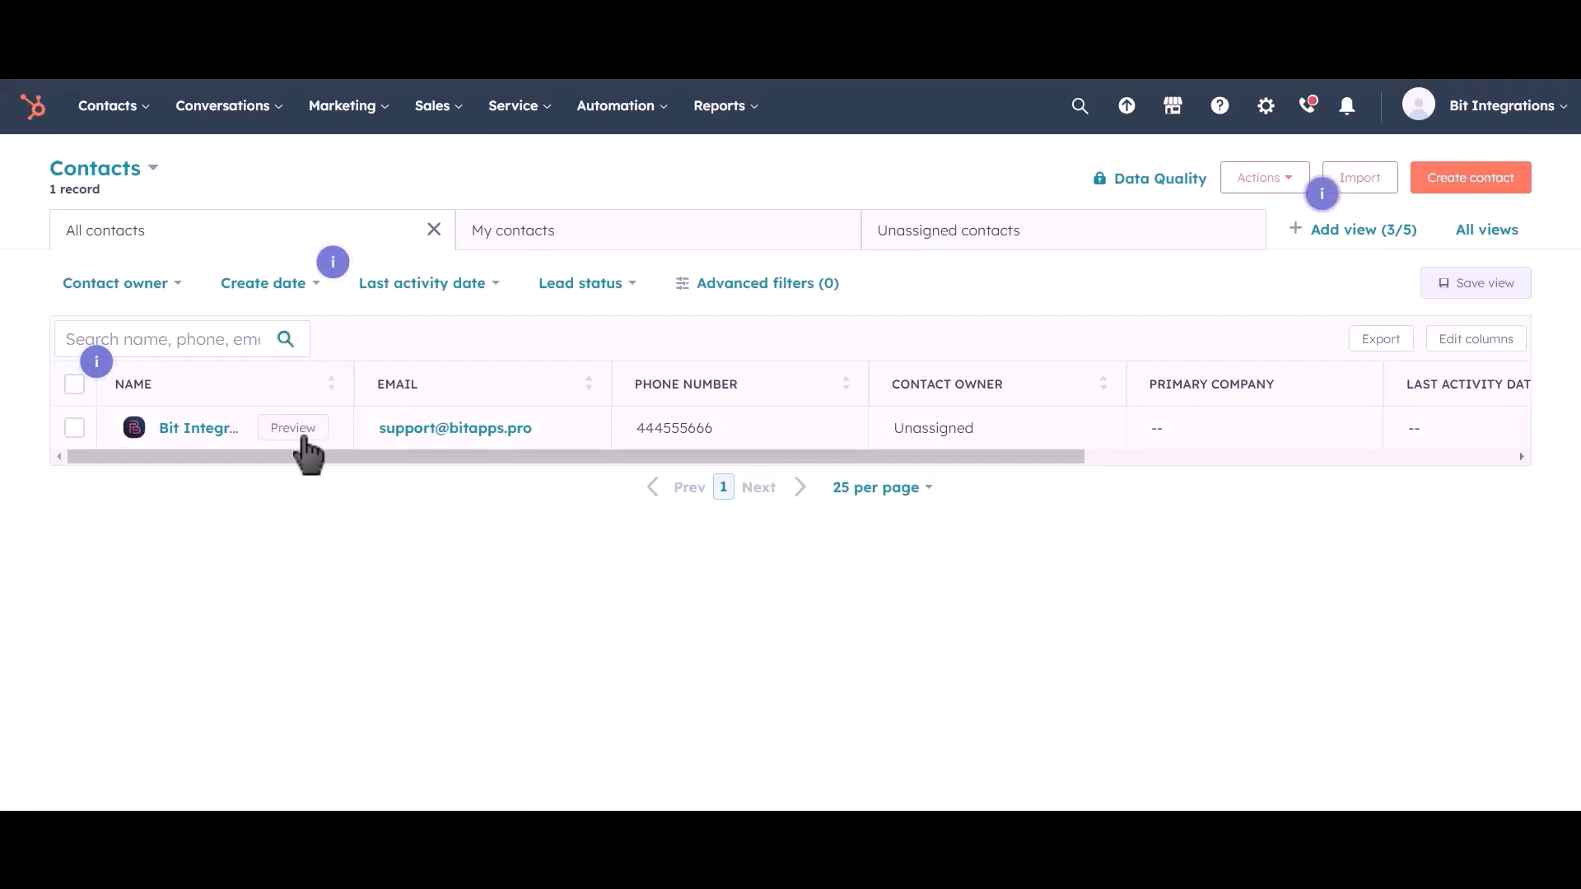
pyautogui.click(296, 429)
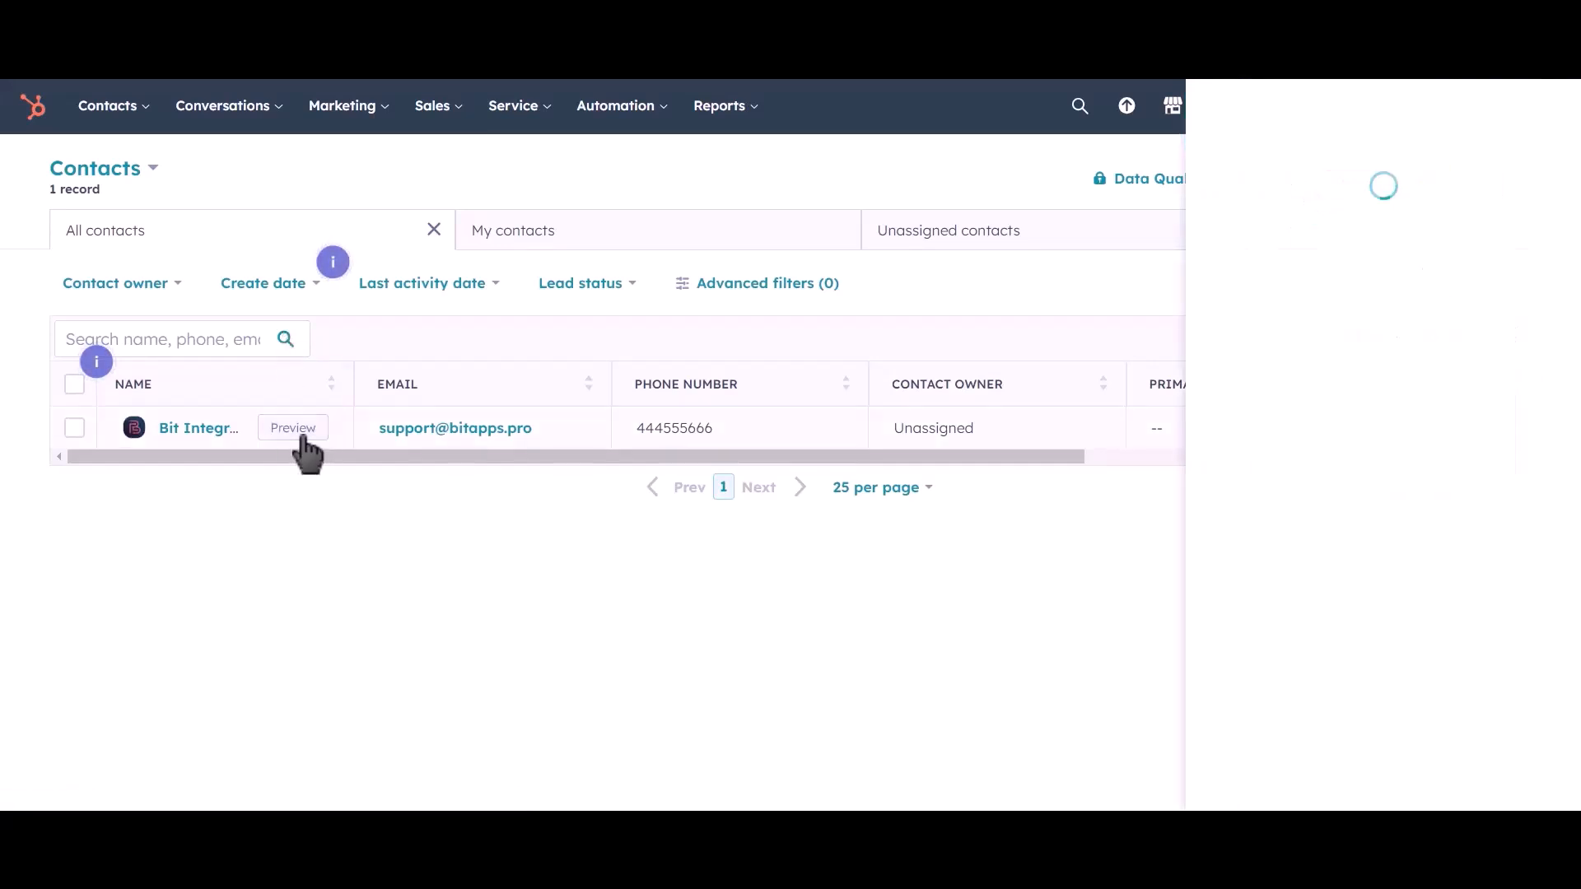